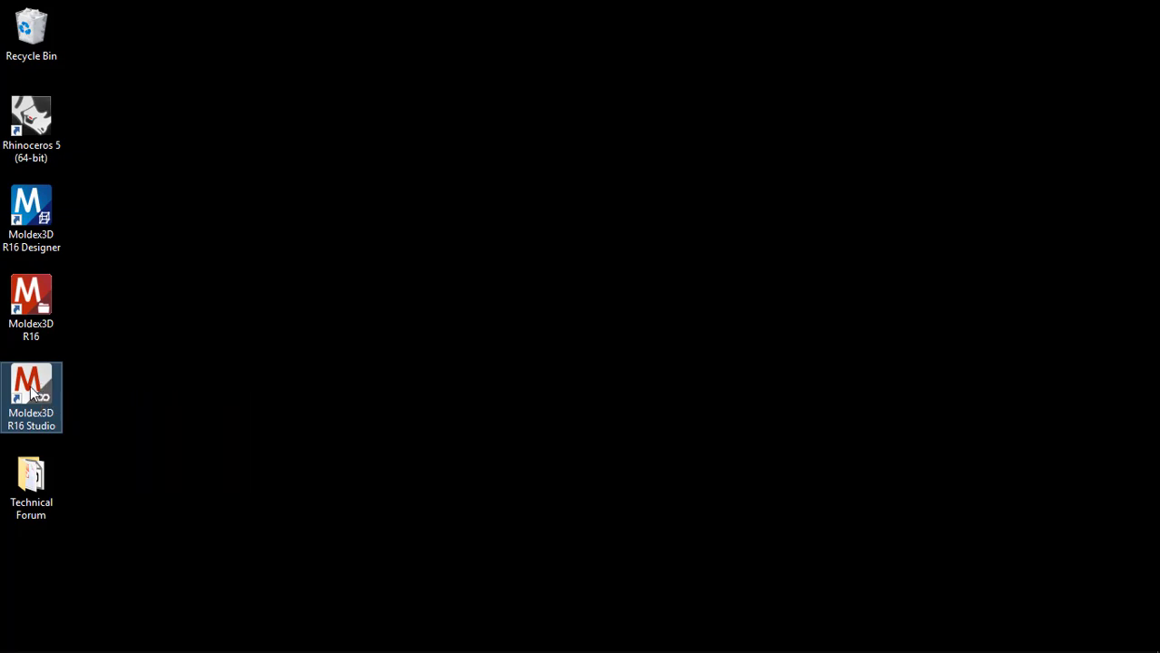
- Launch Moldex3D Studio and create a new project named Demo in the Desktop location
double_click(31, 392)
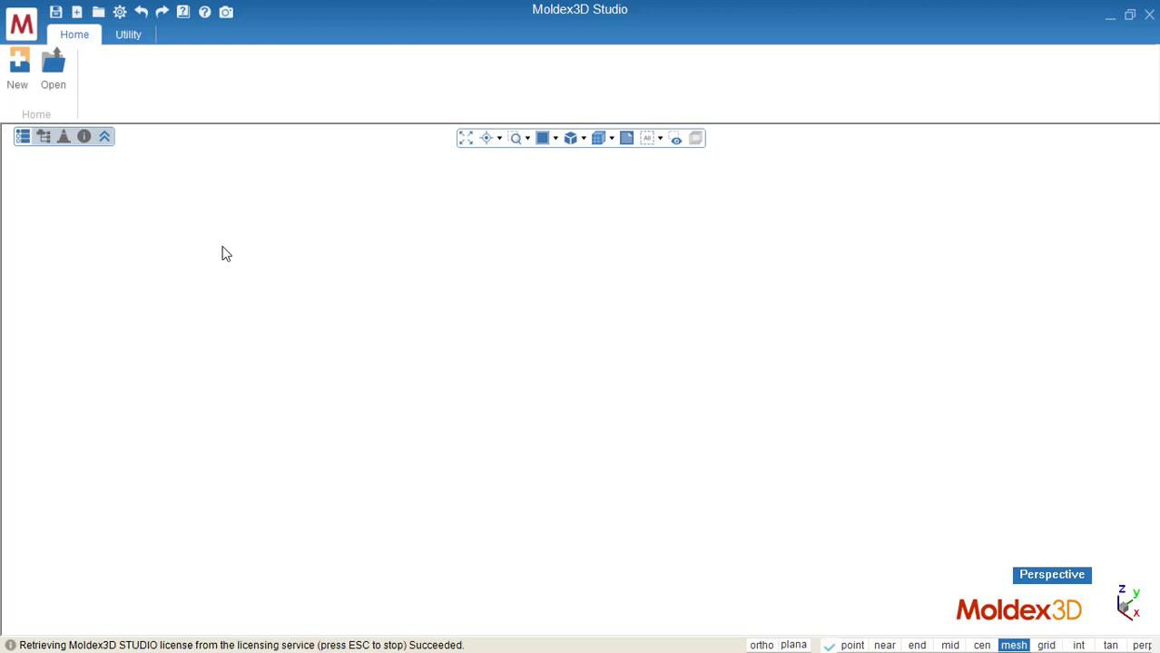
click(20, 75)
double_click(590, 315)
text(D)
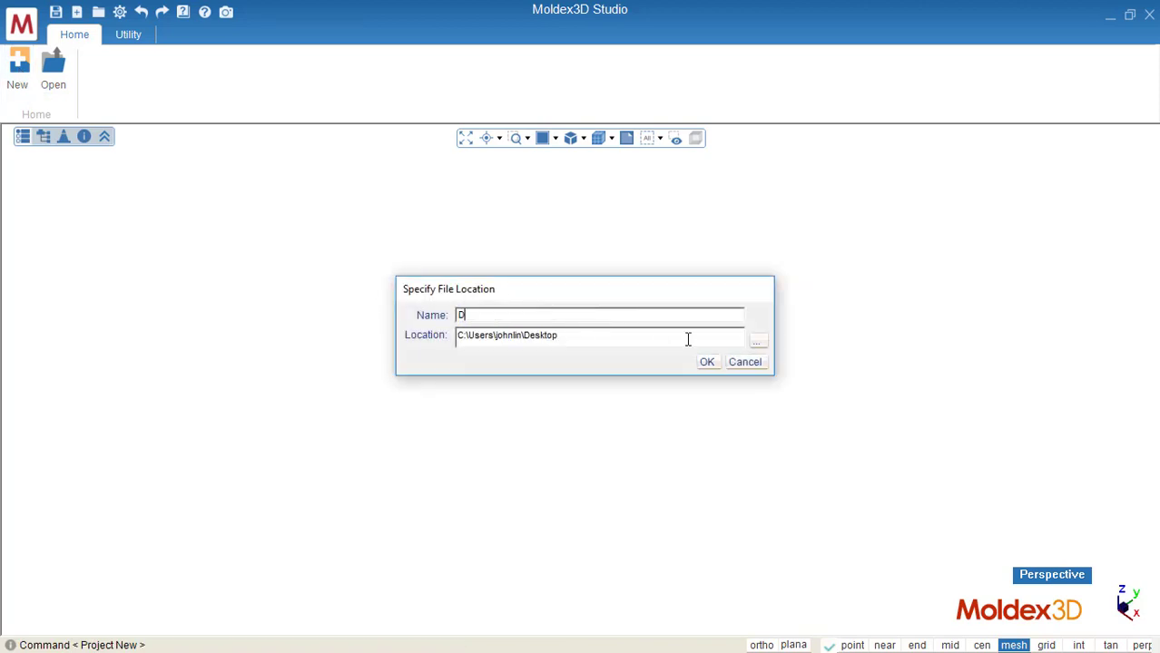
text(emo)
click(609, 336)
click(706, 362)
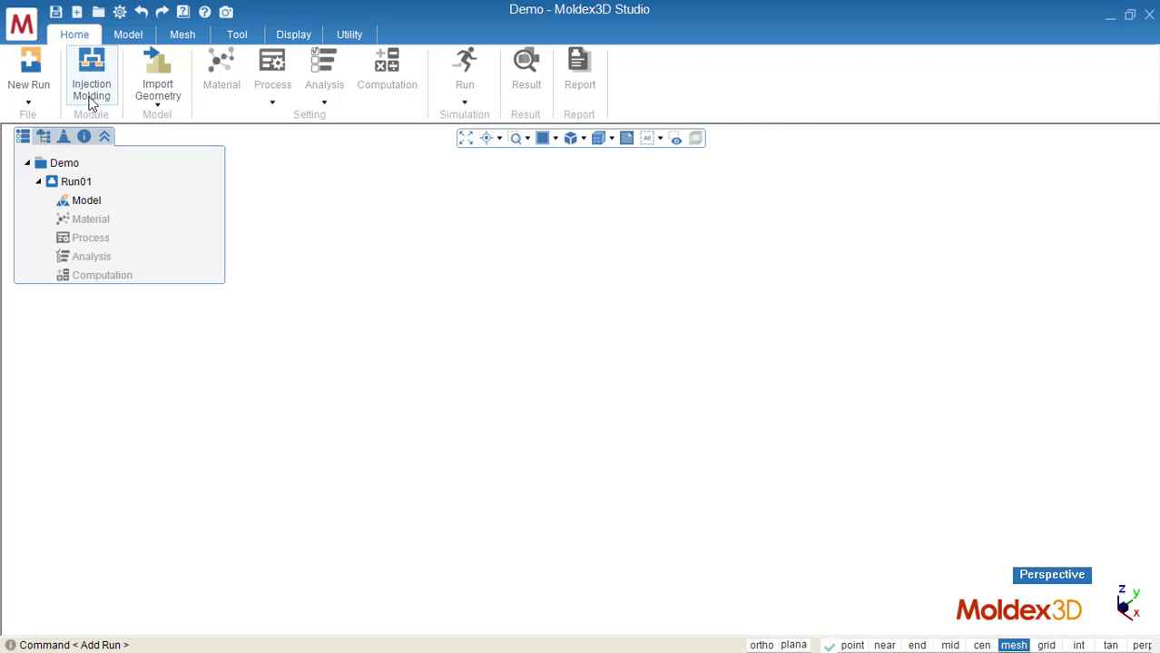
- Import the Cavity.stp geometry file as Run01's model
click(159, 105)
click(181, 148)
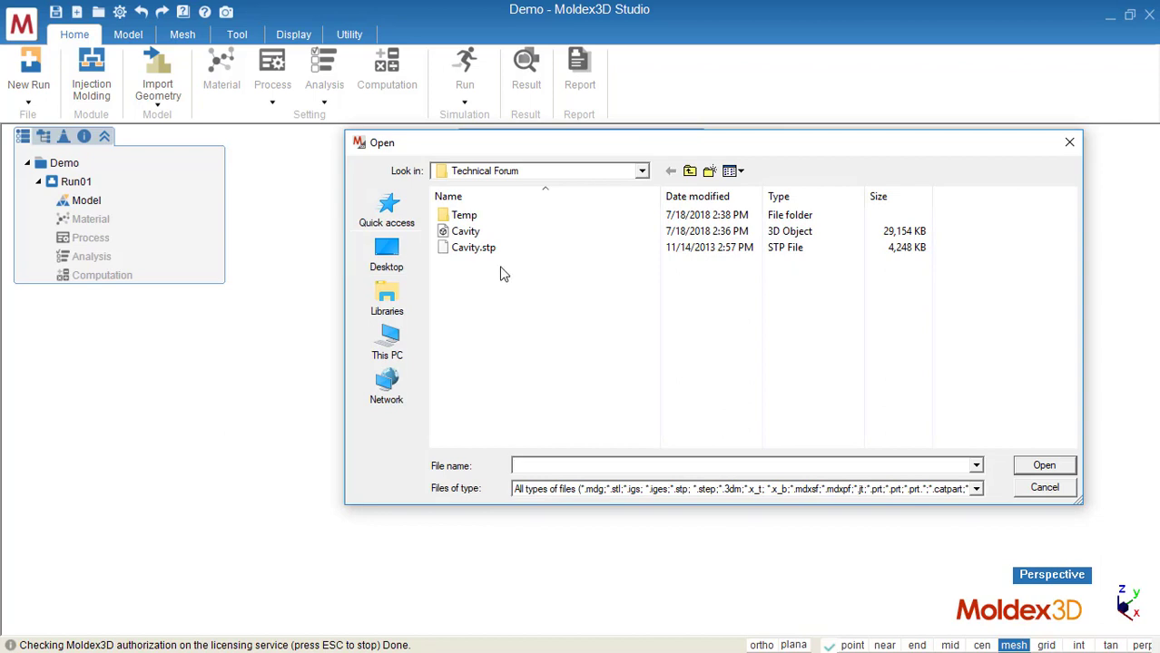
click(505, 258)
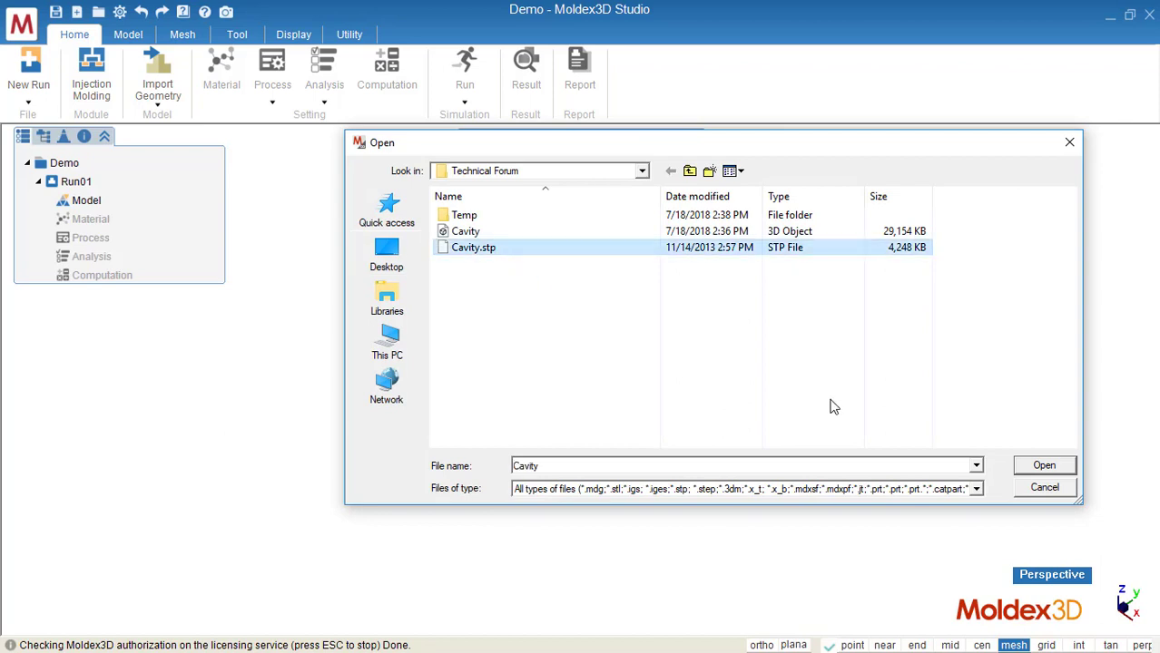
click(1042, 467)
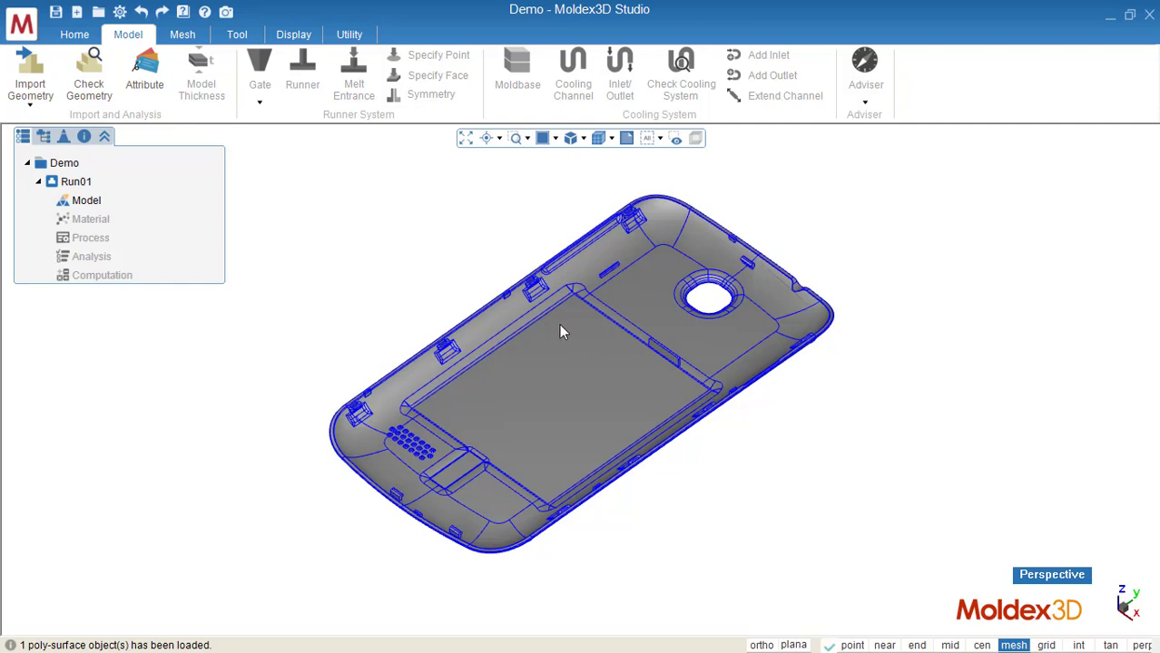
- Set the phone-cover model's attribute to Part and confirm it
middle_drag(561, 332, 594, 337)
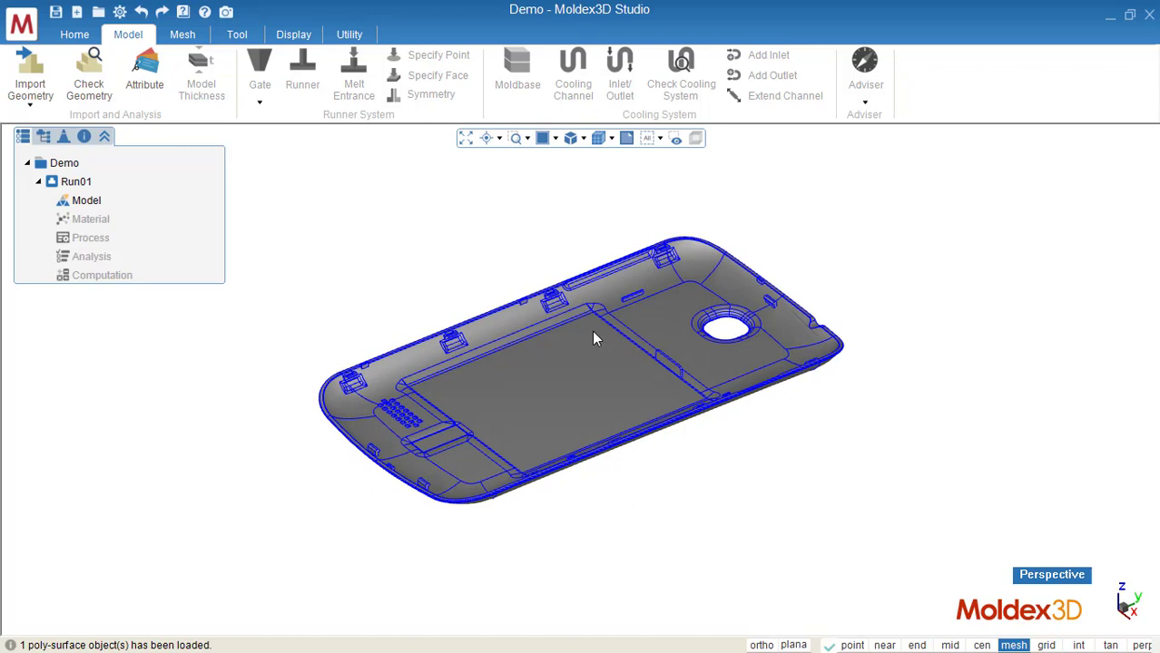
click(593, 342)
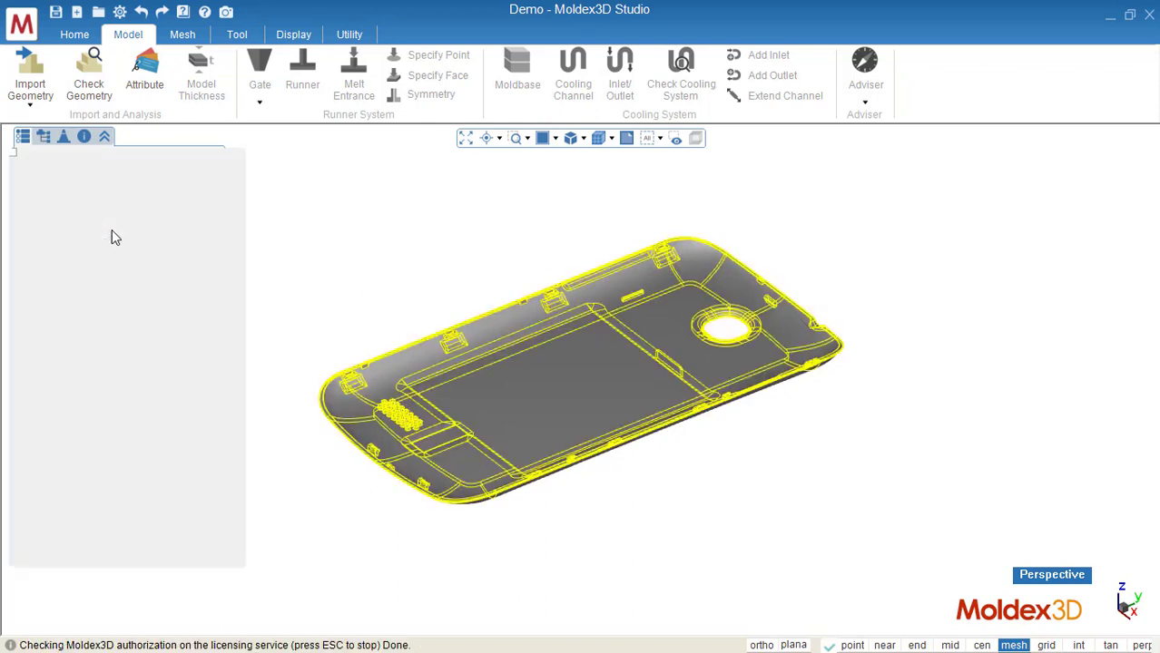
click(128, 190)
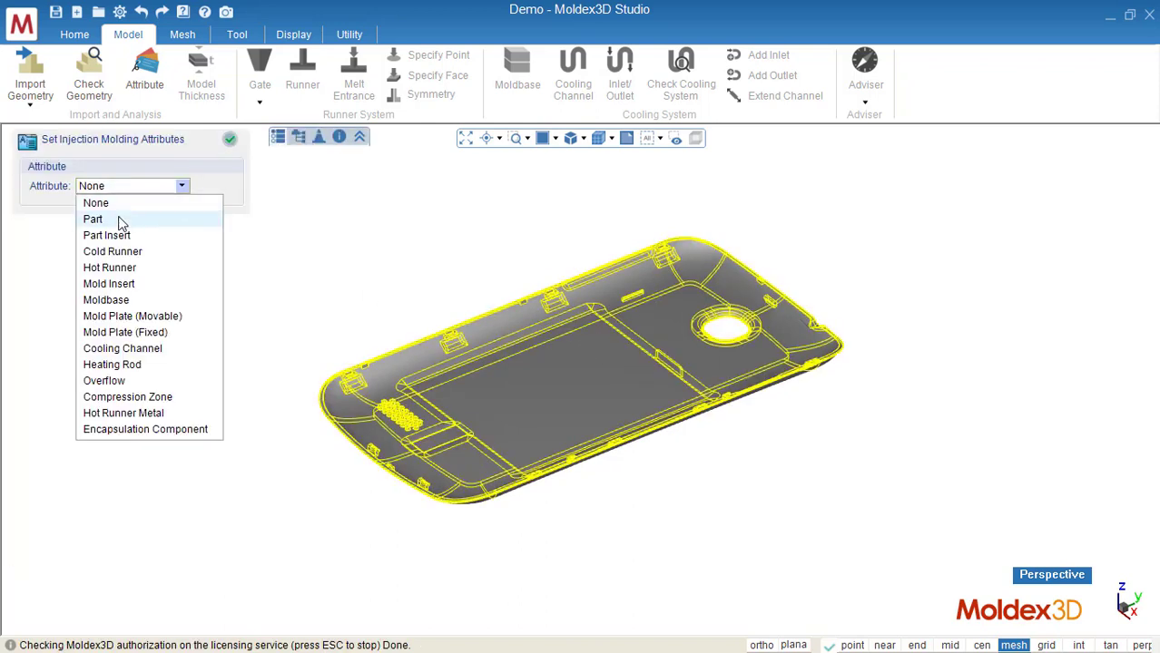
click(121, 223)
click(229, 139)
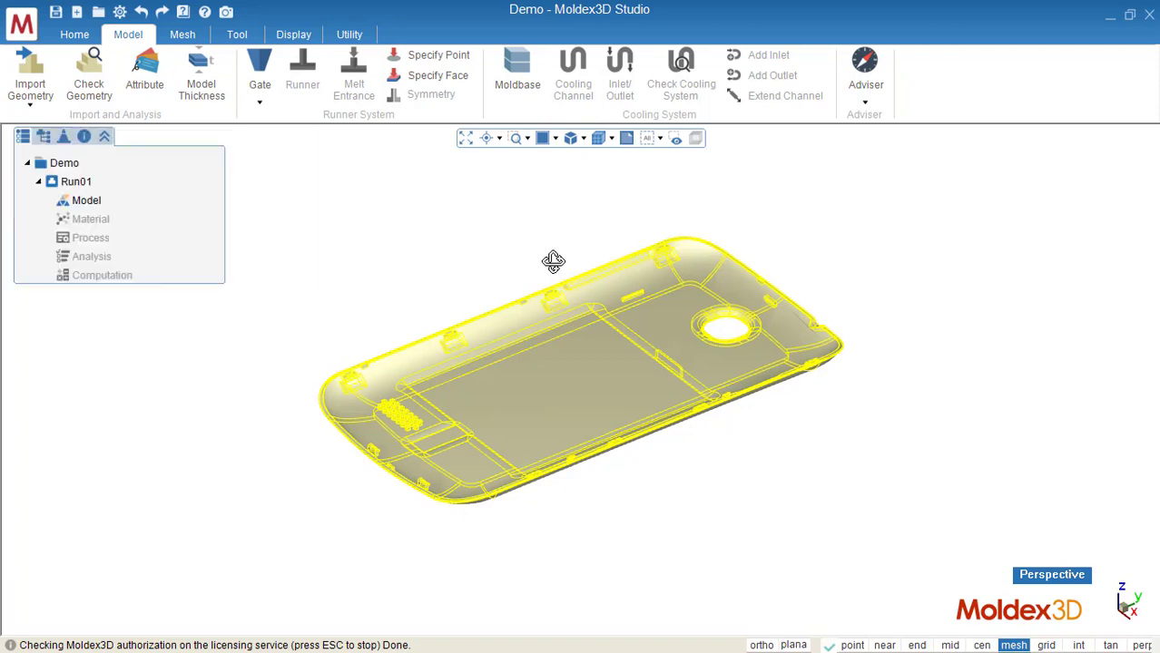
middle_drag(553, 262, 564, 276)
click(478, 251)
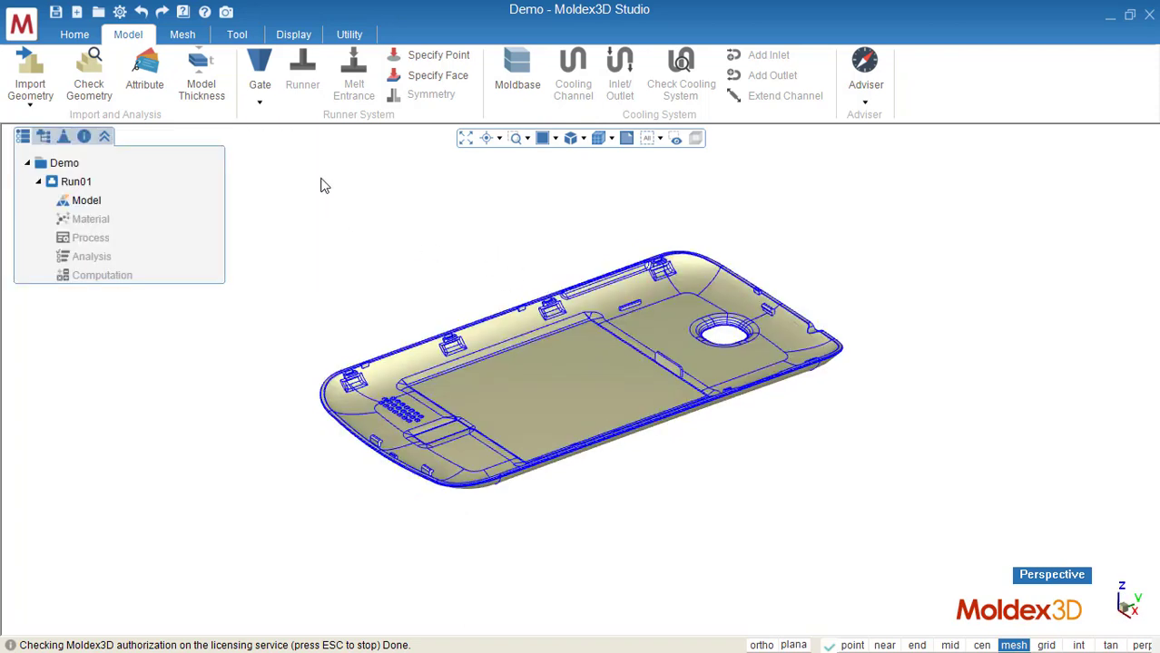
- Place a pin gate beside the camera hole with diameters 2 to 6 and length 6
click(261, 103)
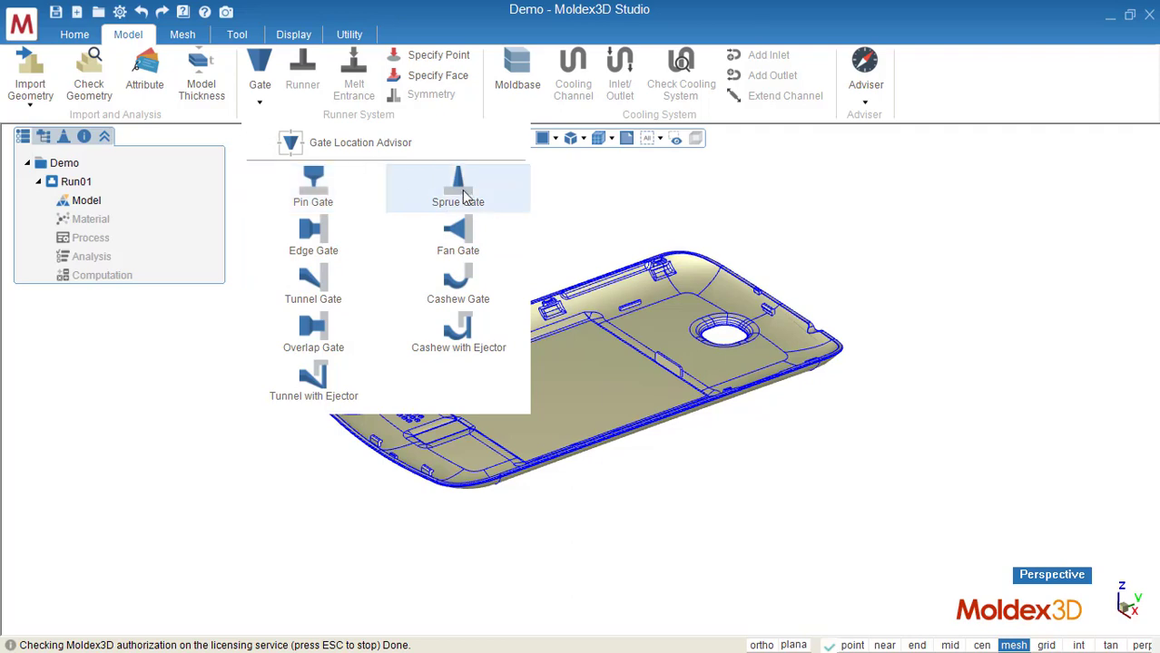
click(313, 191)
scroll(746, 306, up, 5)
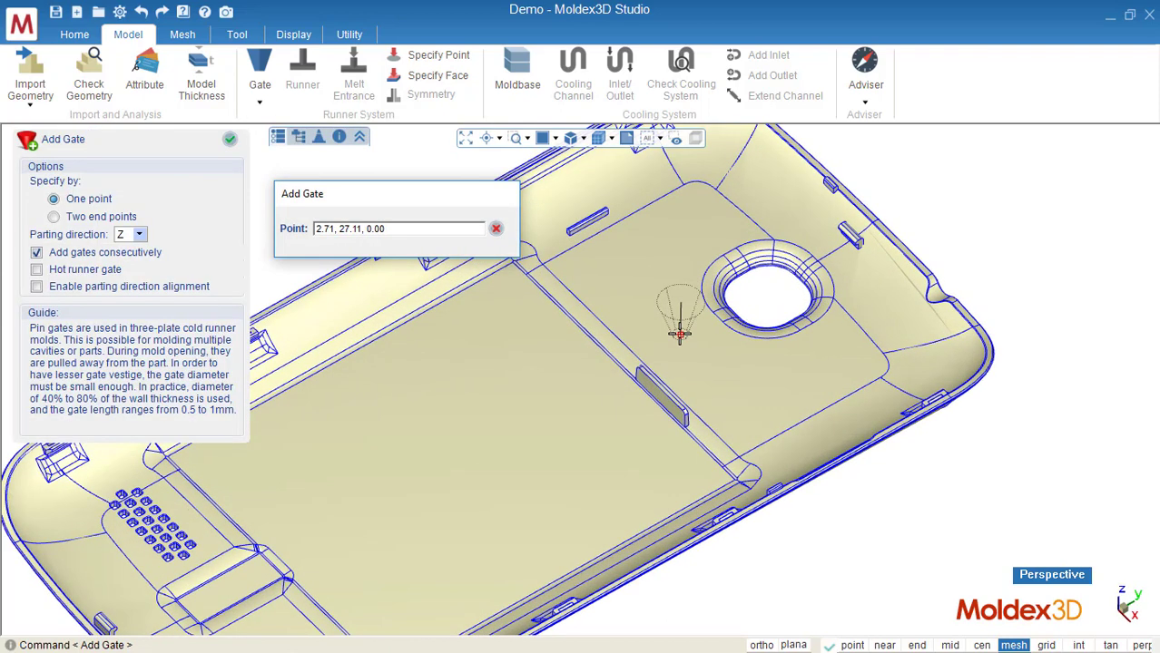
click(679, 334)
right_click(679, 336)
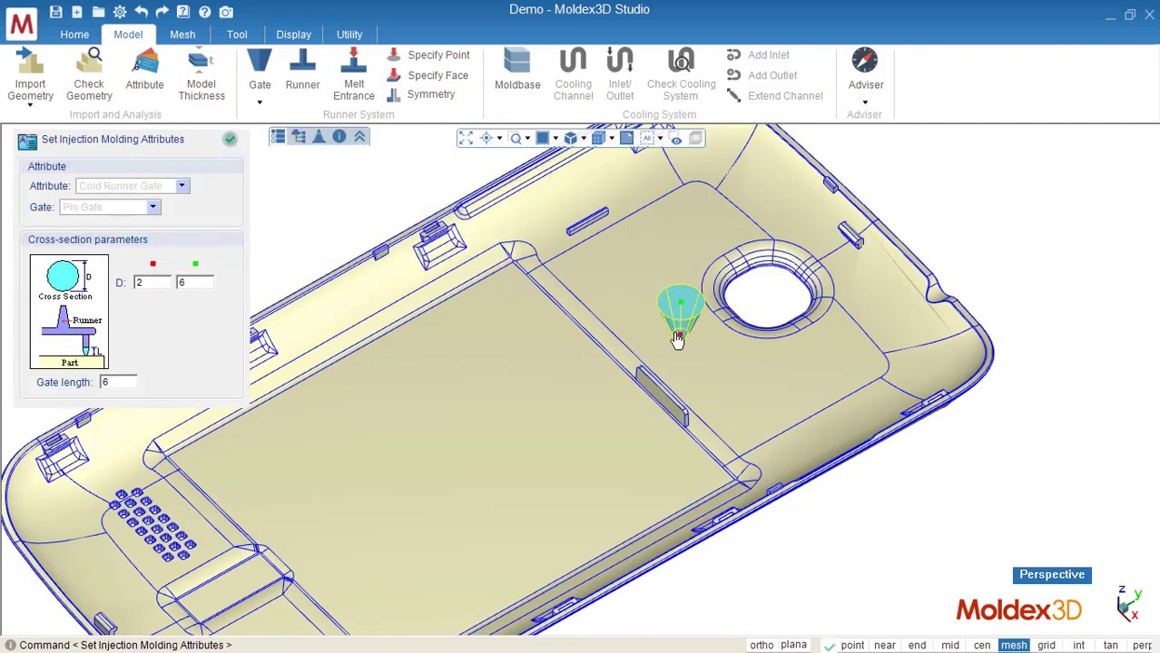
scroll(677, 340, down, 5)
middle_drag(677, 340, 693, 309)
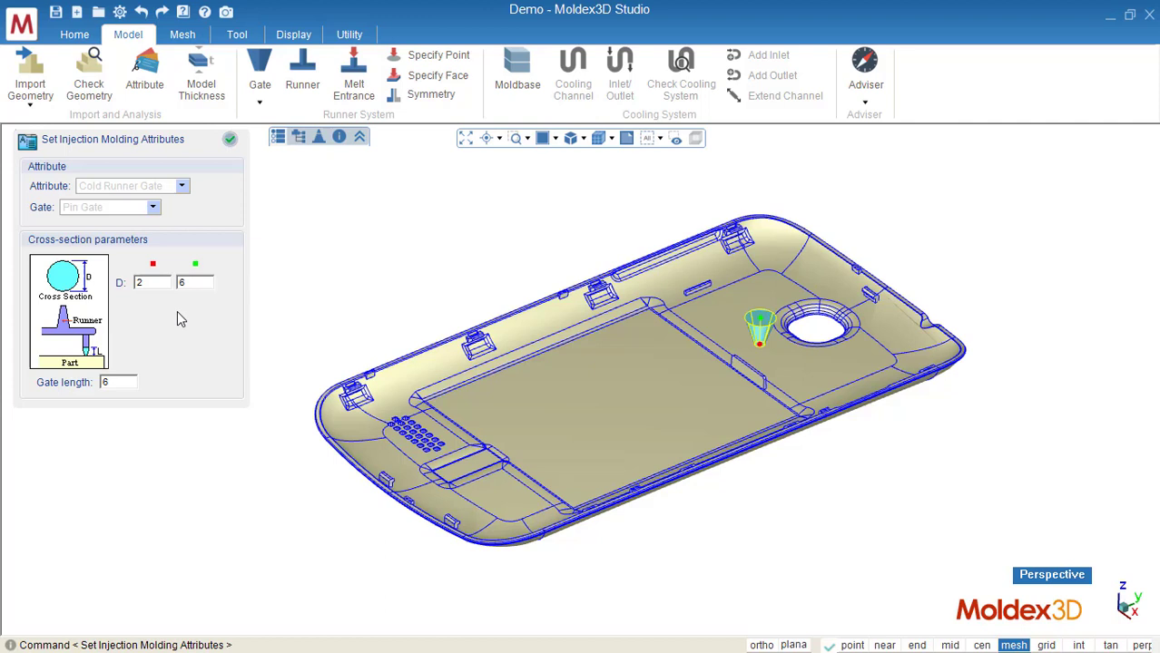
drag(163, 286, 137, 284)
click(231, 143)
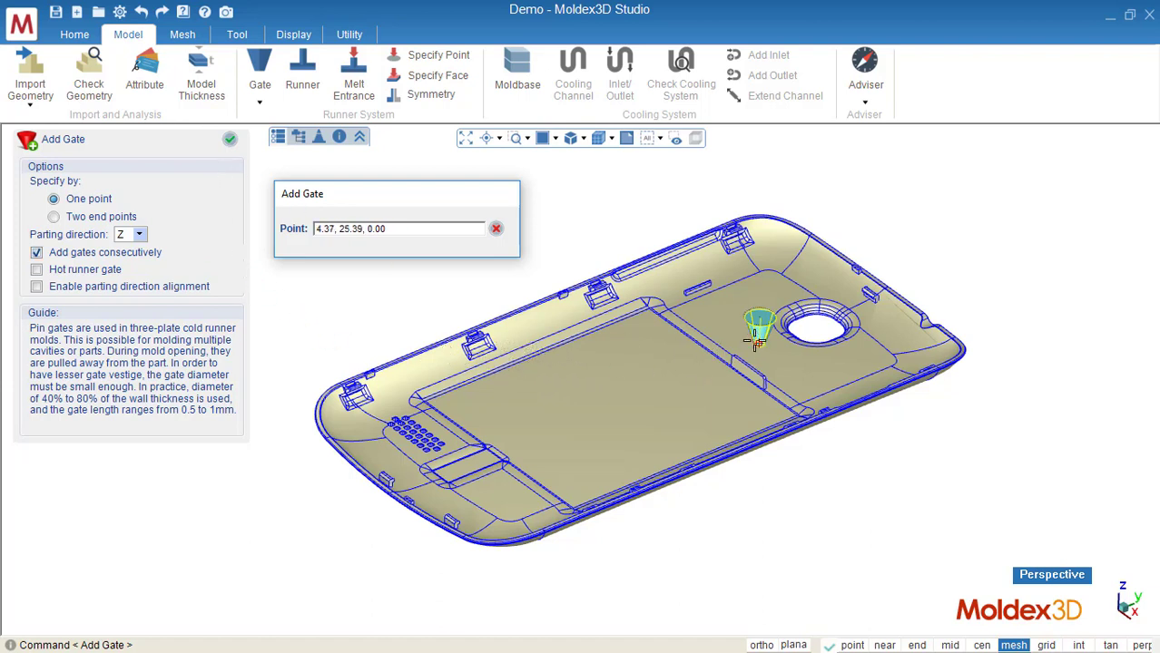
click(230, 142)
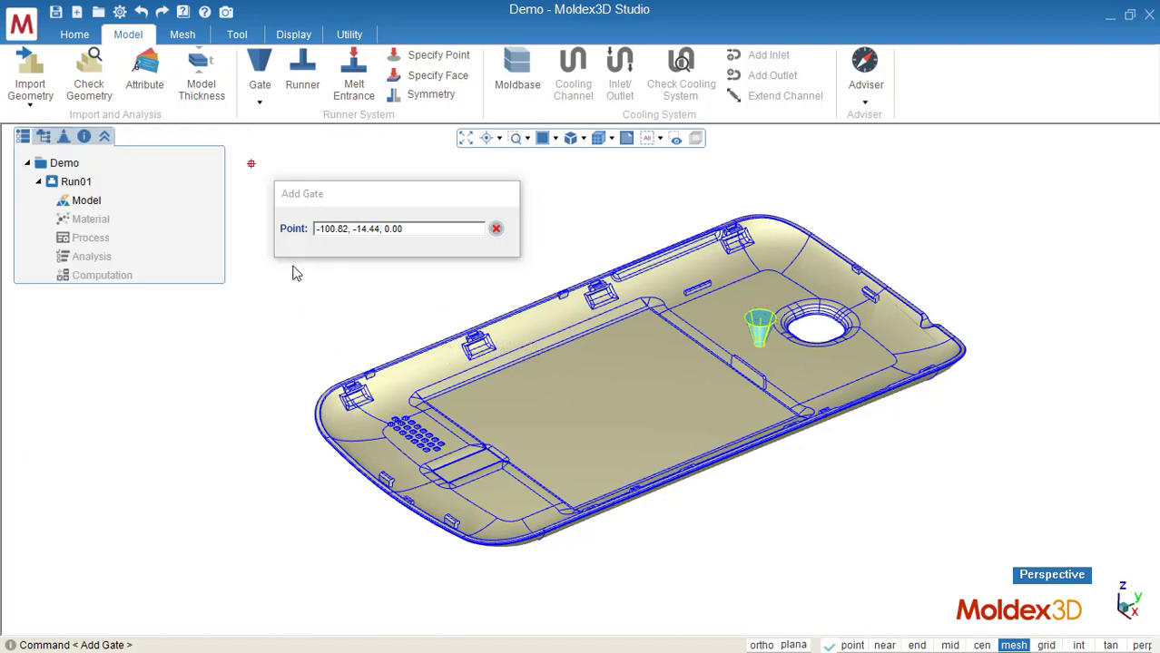
- Start the runner system, keeping -Z as the parting direction
click(303, 85)
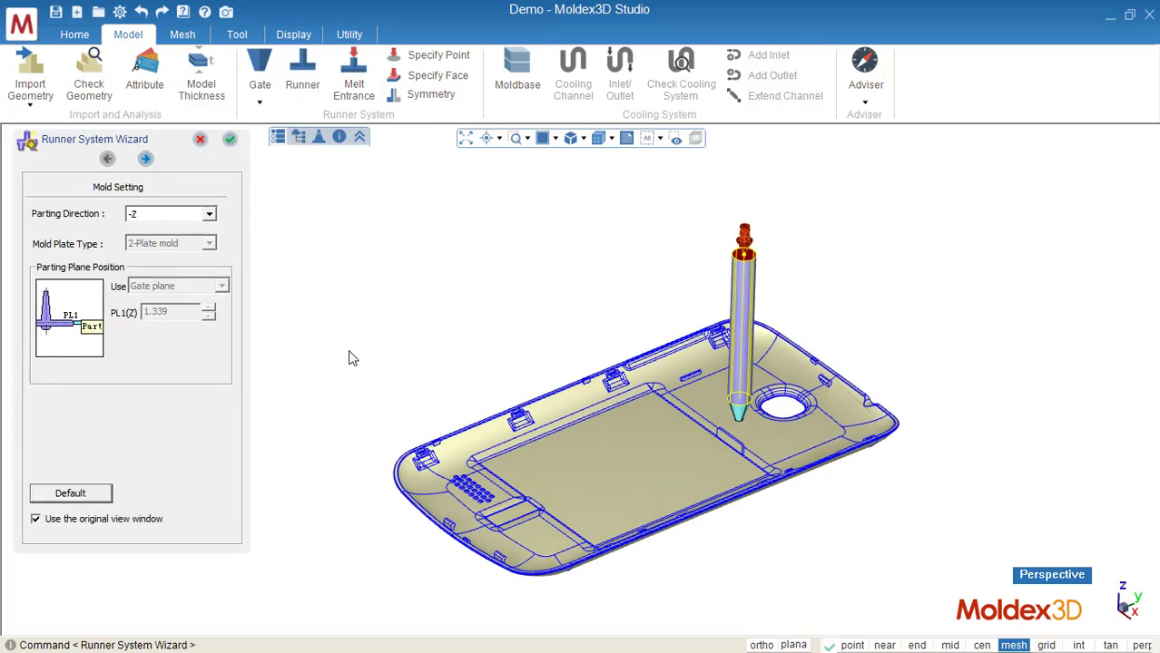
click(170, 218)
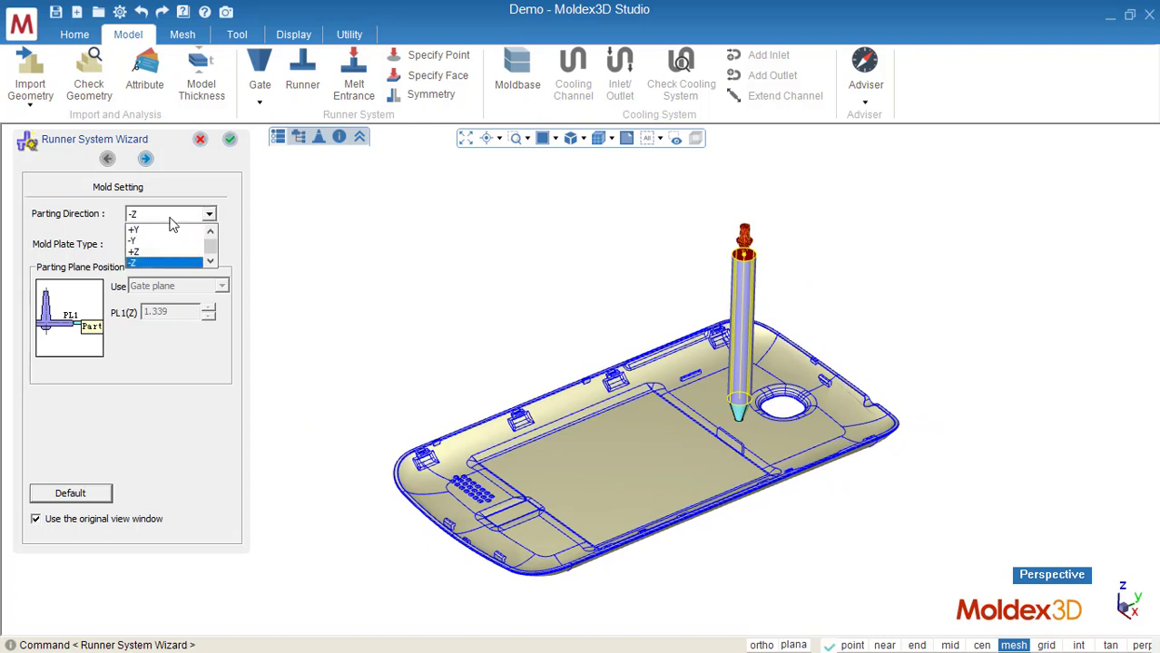
click(171, 218)
click(147, 161)
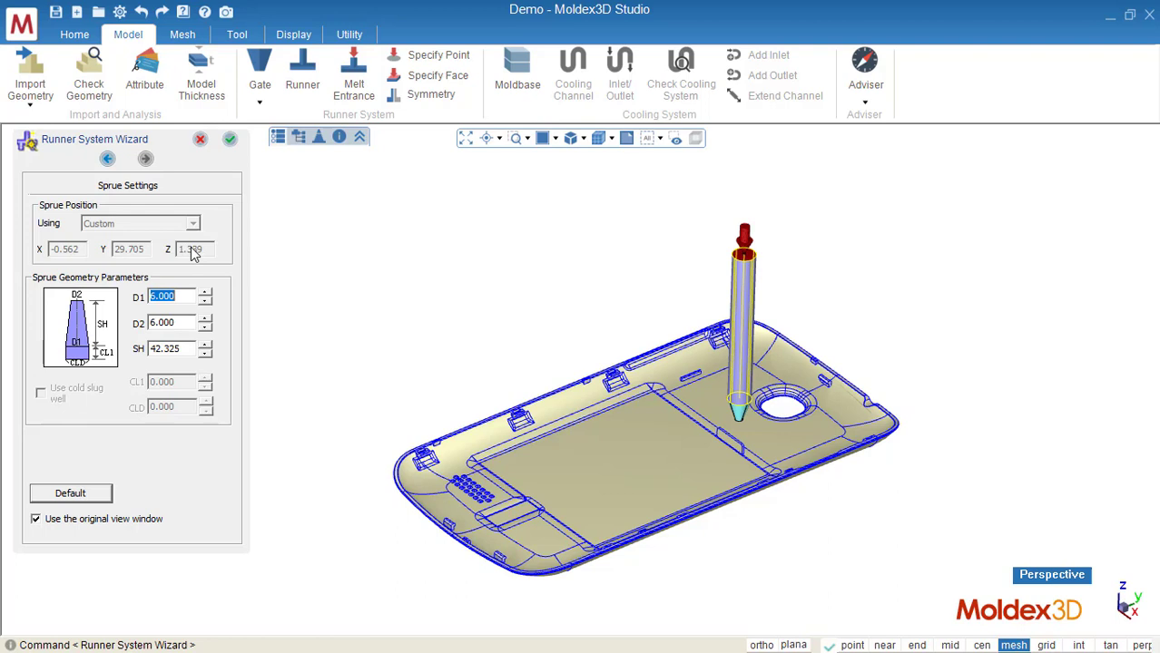
- Set sprue D1 6, D2 5 and height 44.325, and accept the sprue
click(184, 299)
click(190, 323)
scroll(190, 323, up, 1)
scroll(190, 323, down, 2)
click(184, 353)
scroll(185, 353, up, 1)
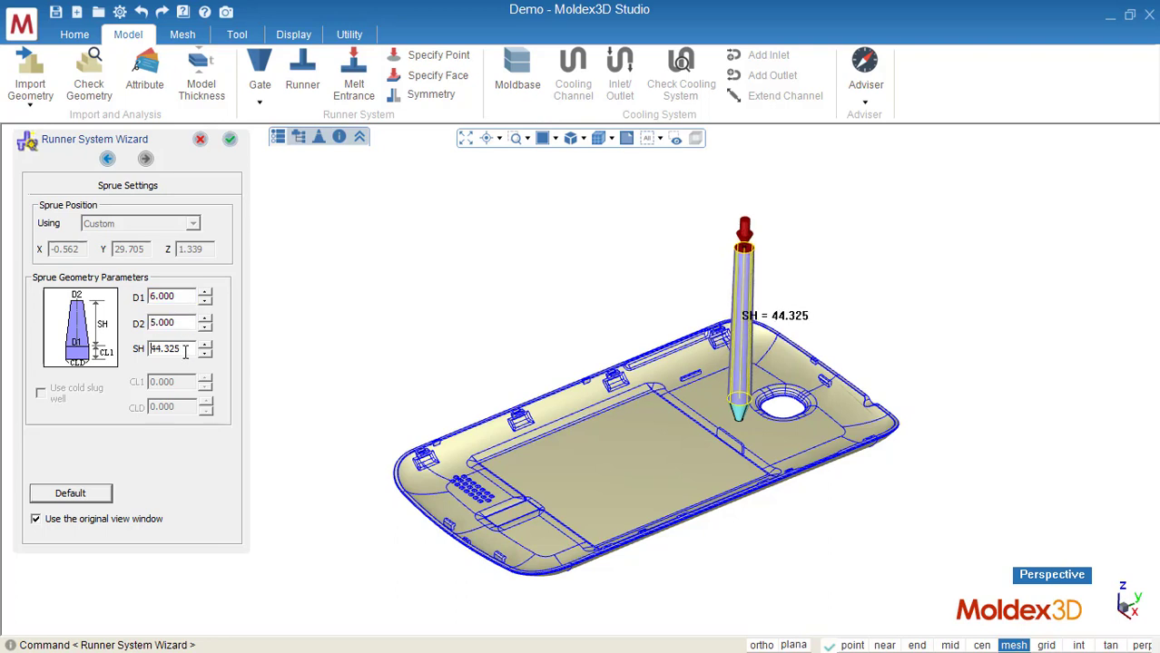
click(230, 139)
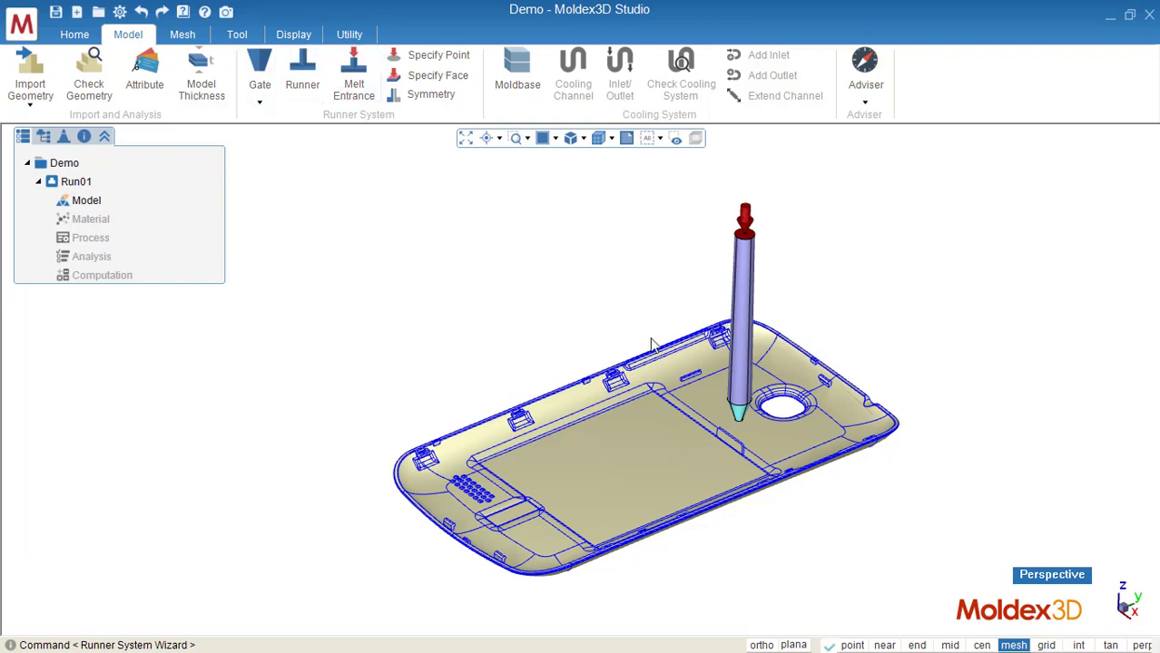
middle_drag(651, 345, 764, 280)
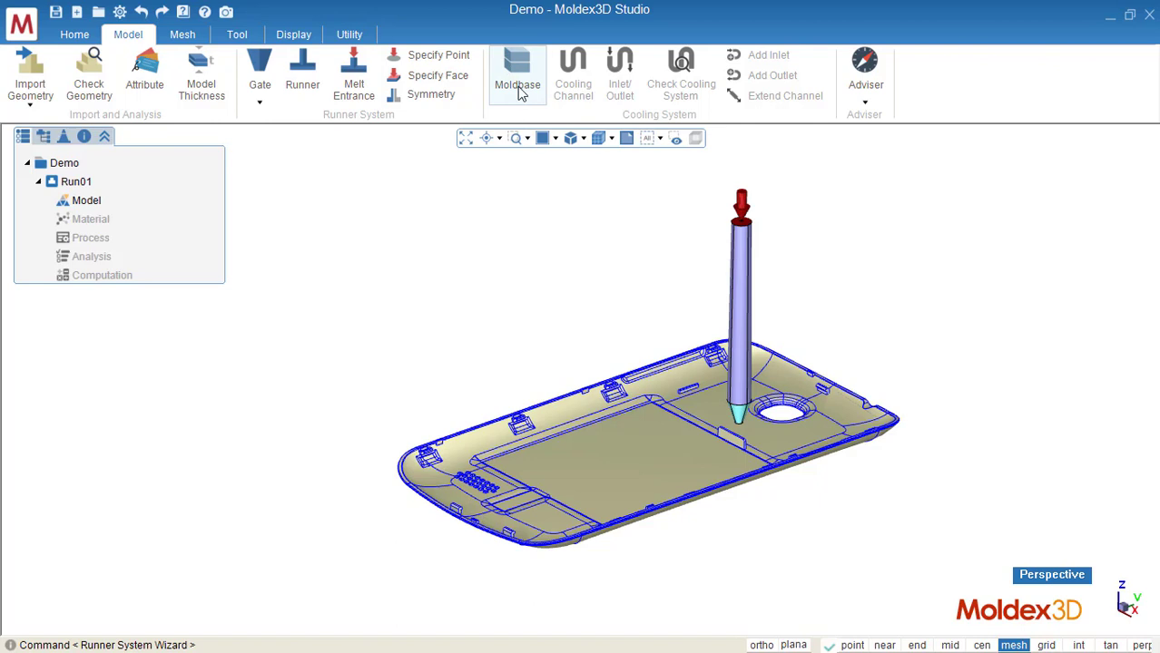
- Create a 220.9 × 220.9 × 220.9 moldbase with 110.5 cavity and core heights
click(517, 80)
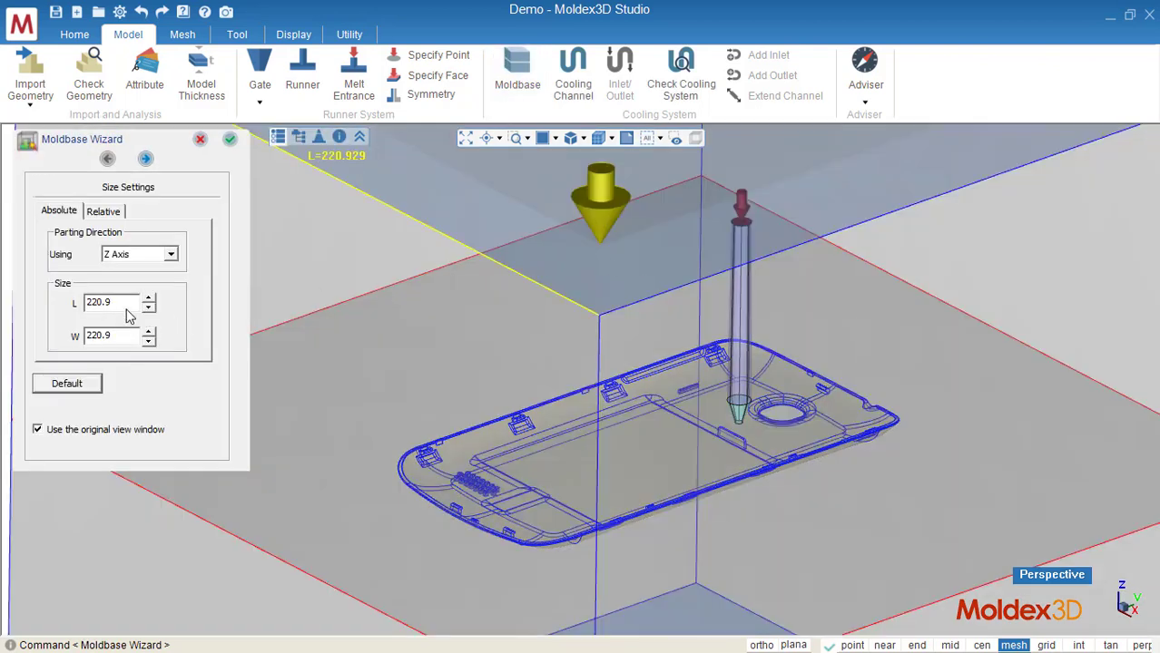
click(129, 302)
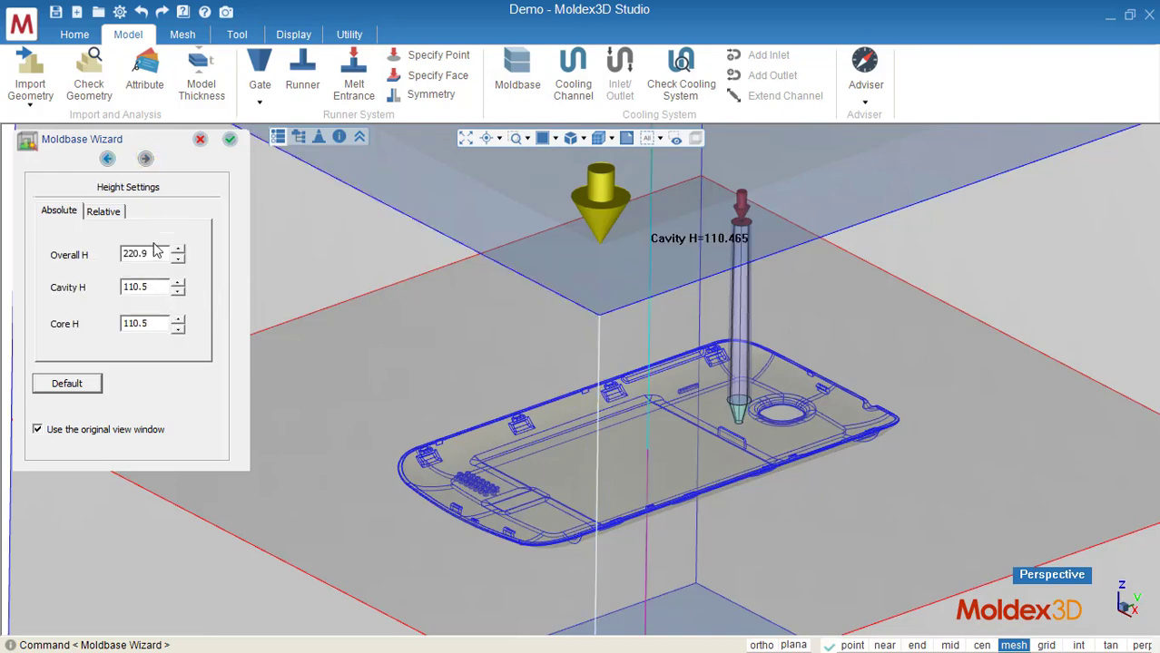
click(229, 138)
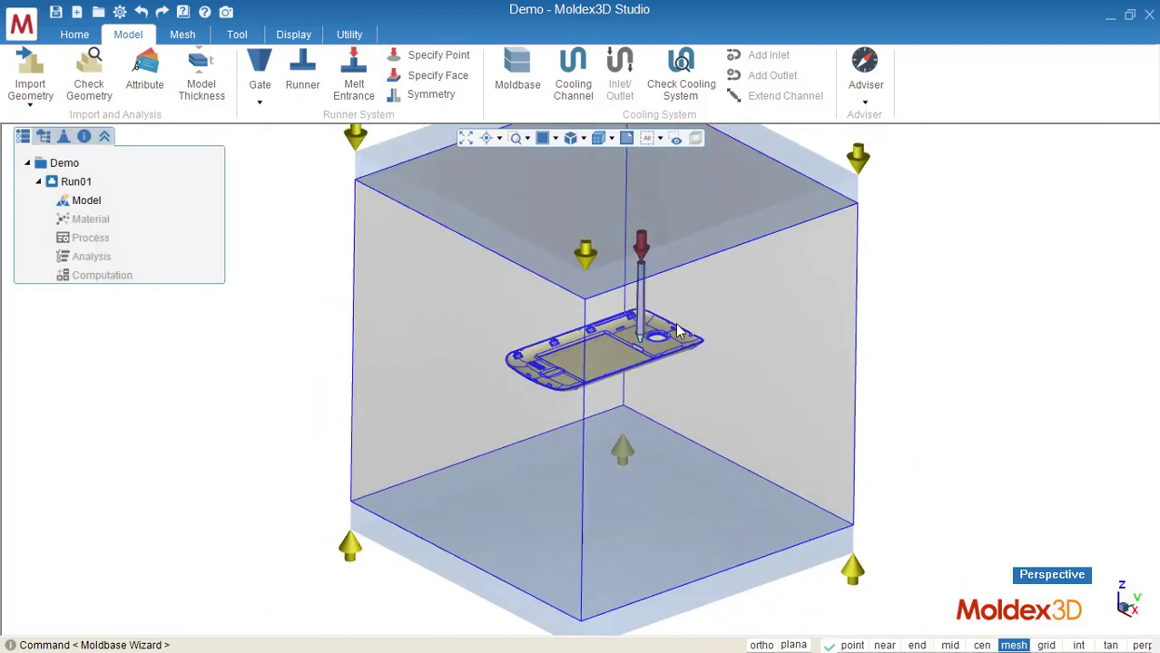
- Lay out eight Y-axis cooling channels around the part with spacing C of 31
click(574, 91)
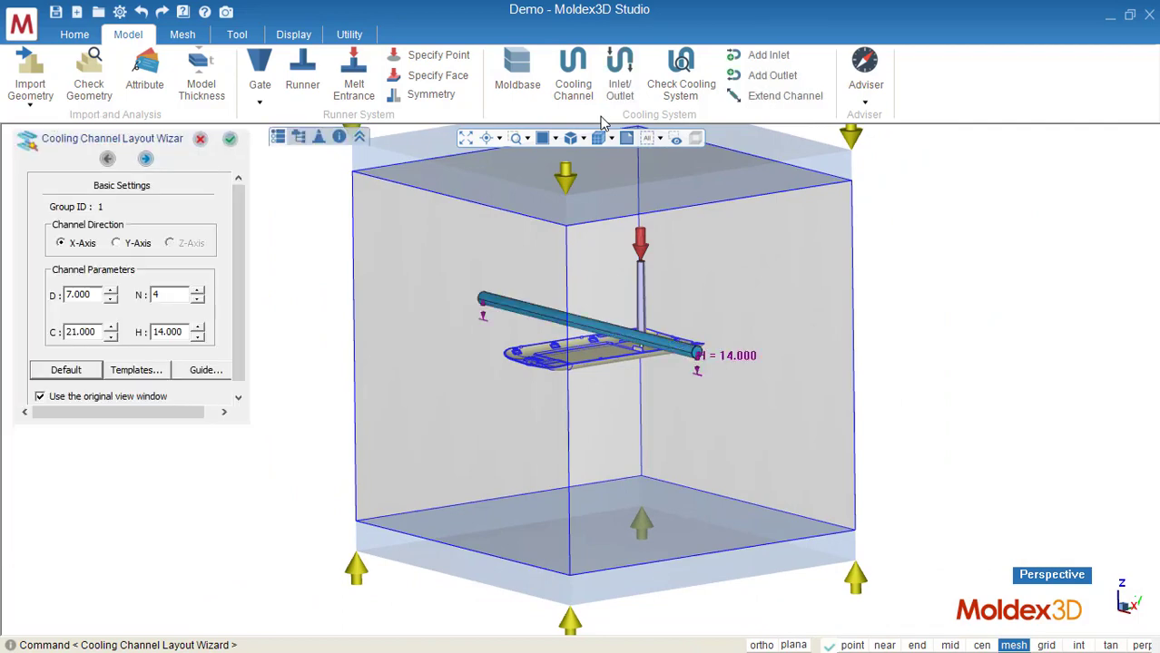
click(763, 349)
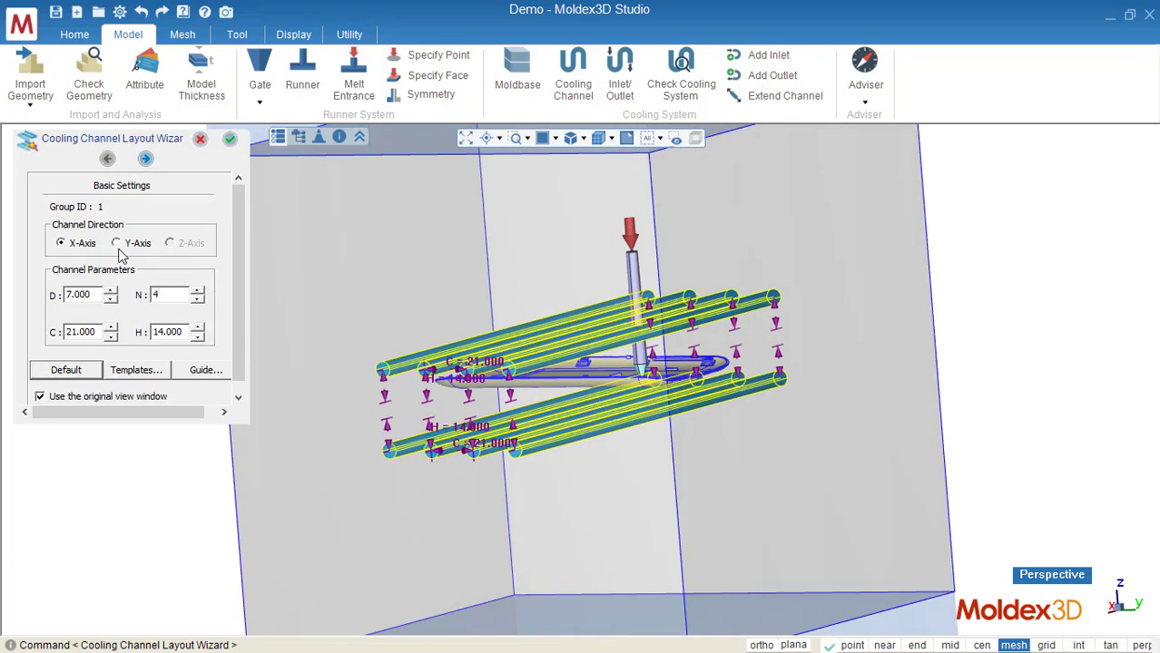
click(116, 243)
middle_drag(823, 325, 570, 347)
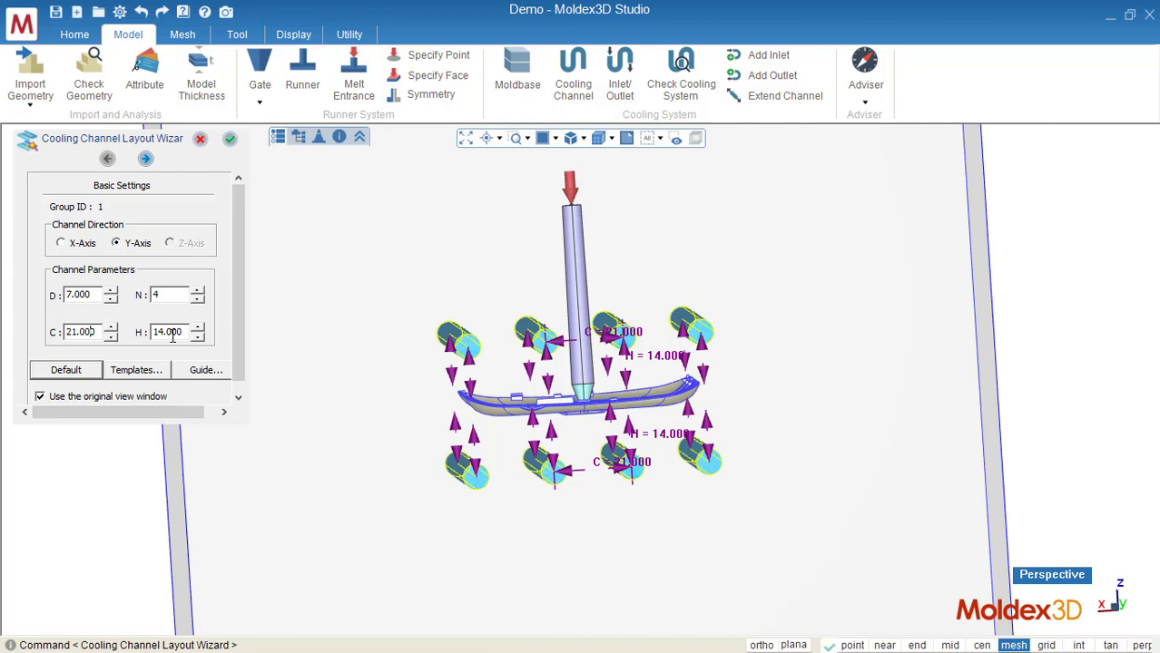
click(110, 328)
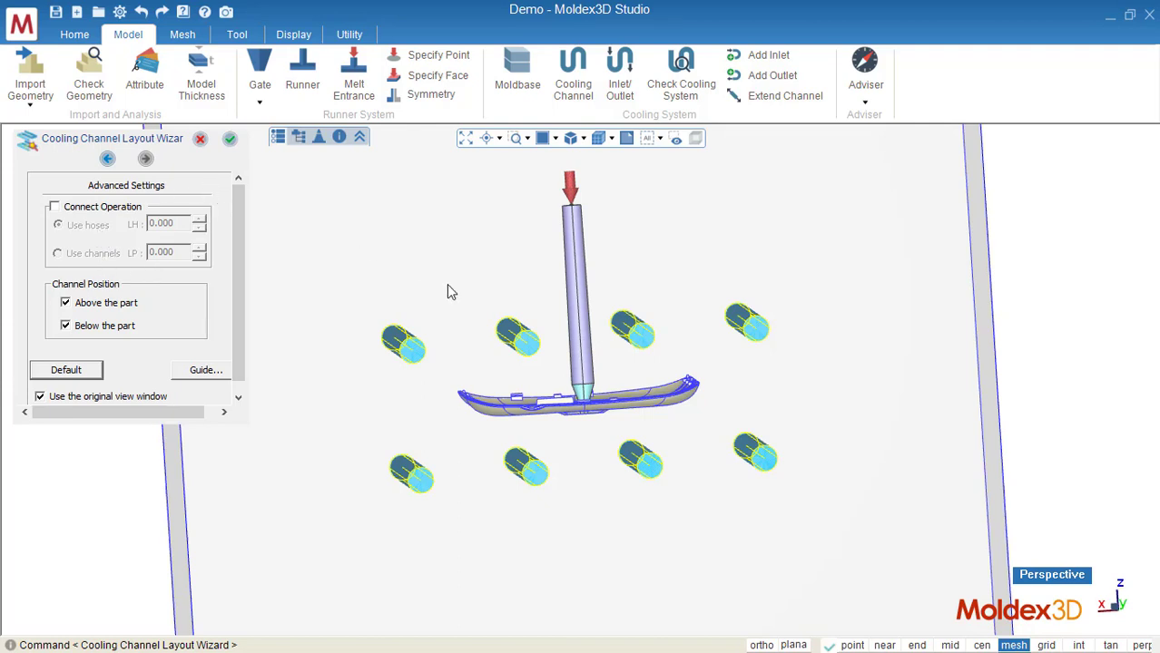
middle_drag(666, 332, 617, 325)
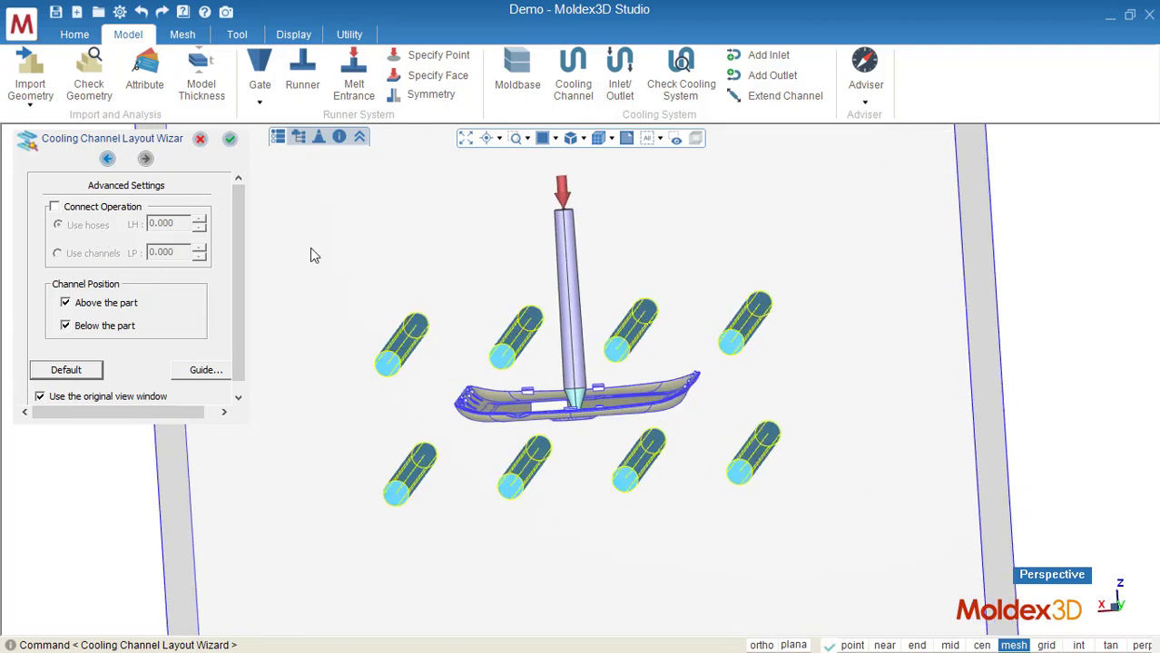
click(232, 146)
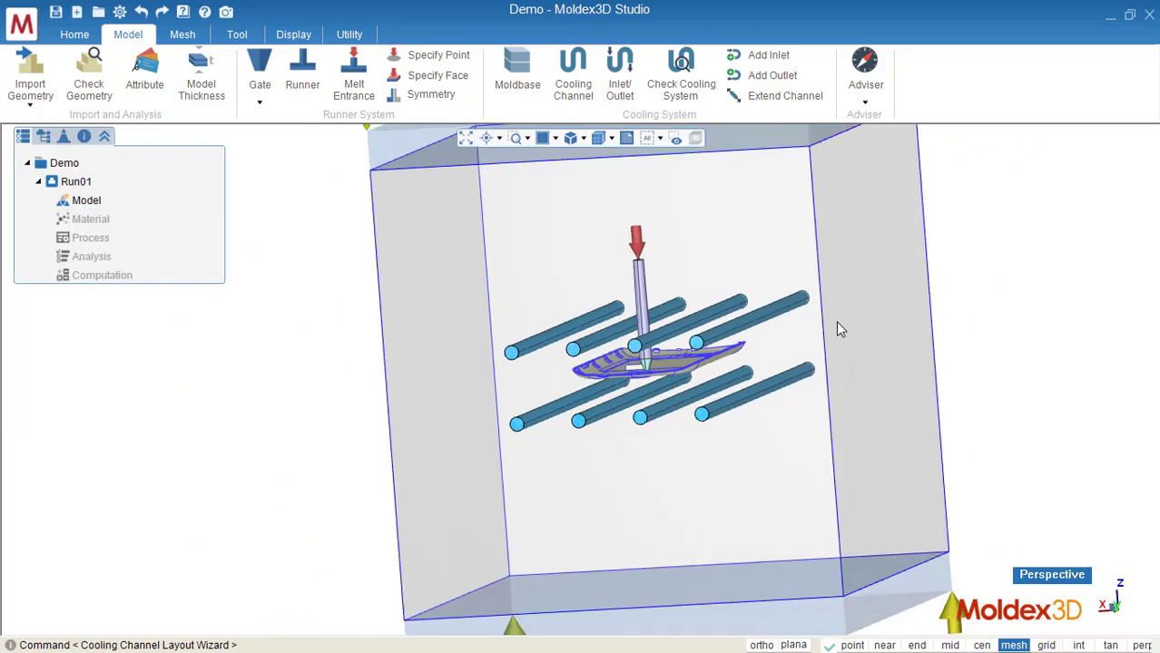
middle_drag(766, 329, 908, 317)
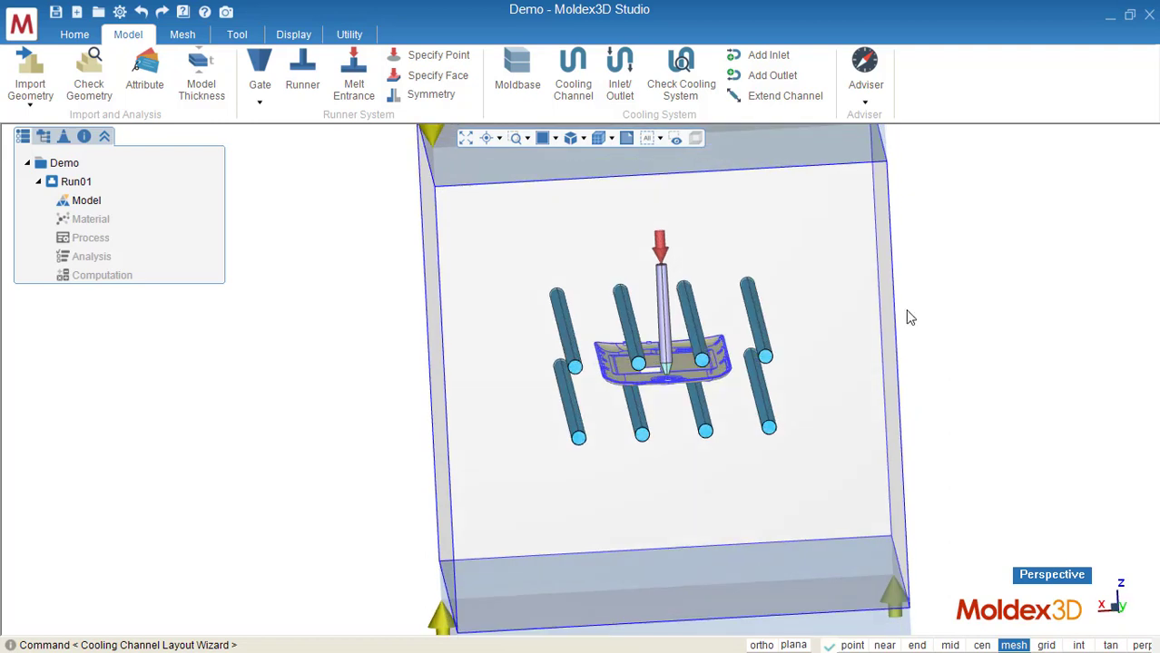
- Assign 16 coolant ports: eight inlets and eight outlets at the channel ends
click(622, 91)
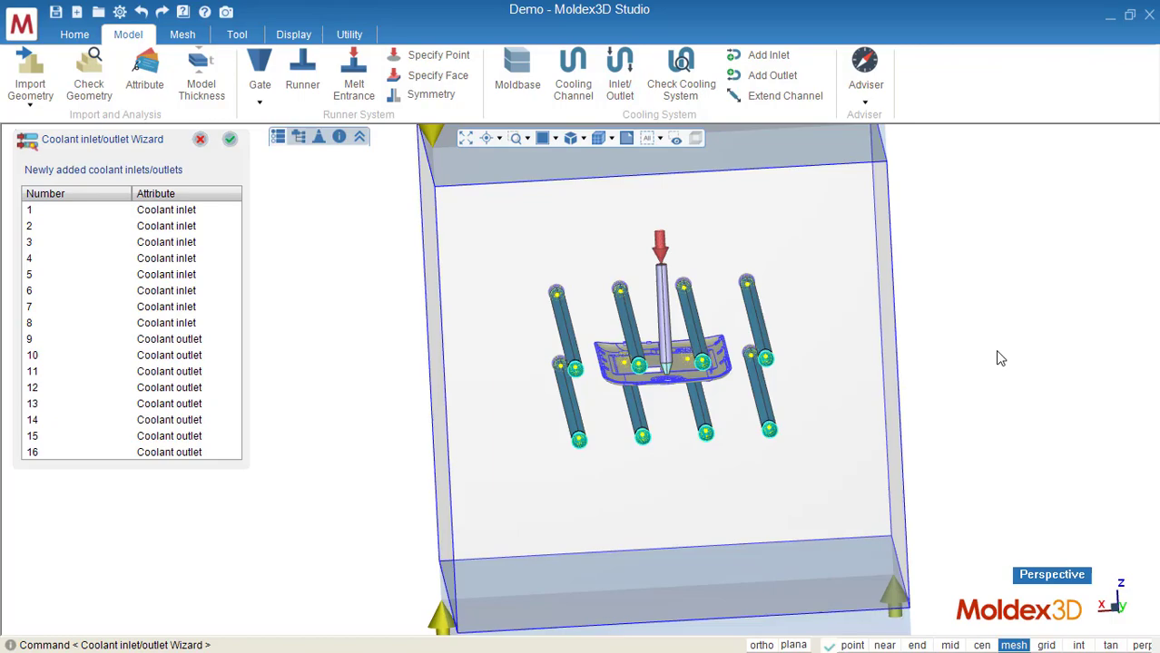
middle_drag(997, 358, 704, 401)
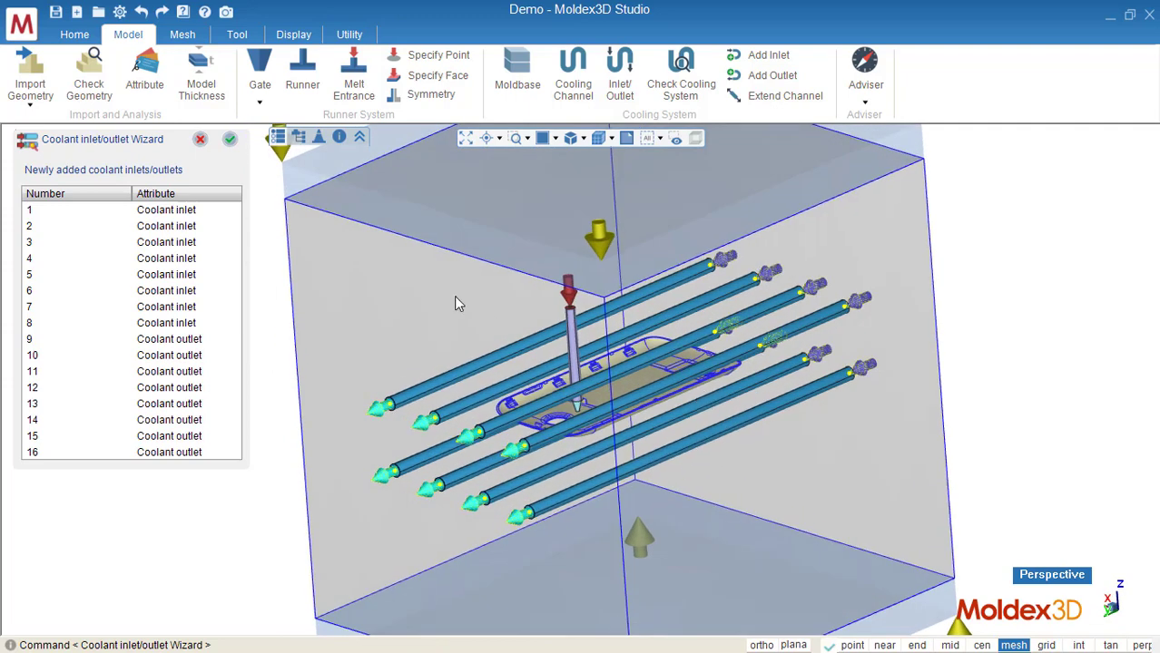
click(231, 141)
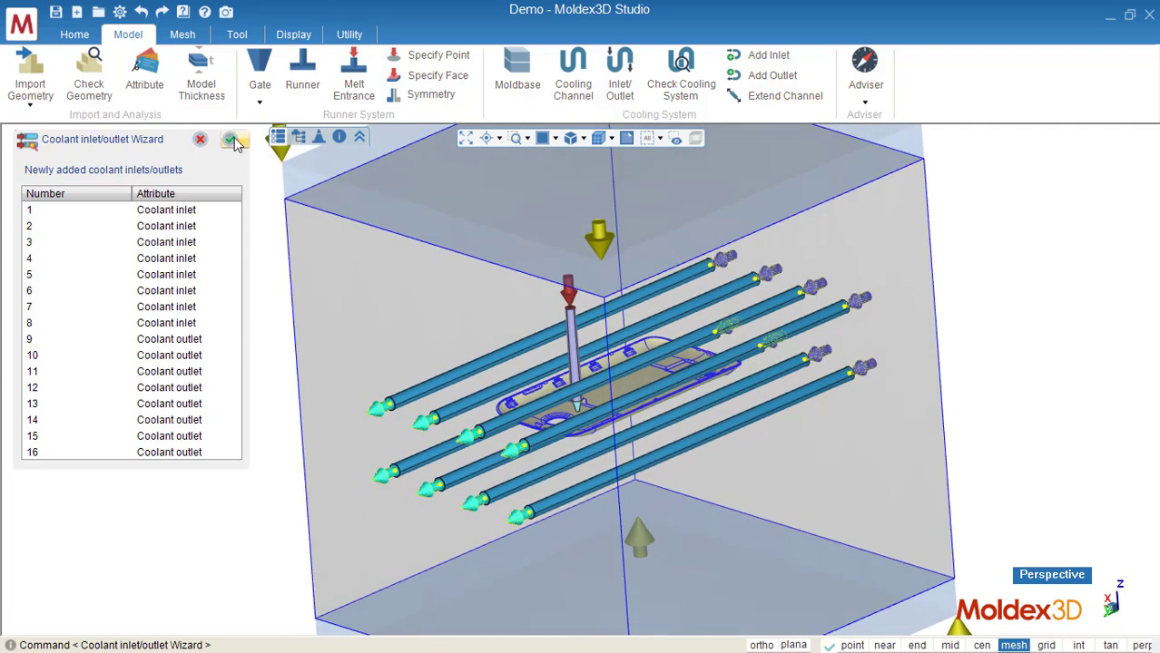
- Run Check Cooling System and confirm it reports OK
click(694, 98)
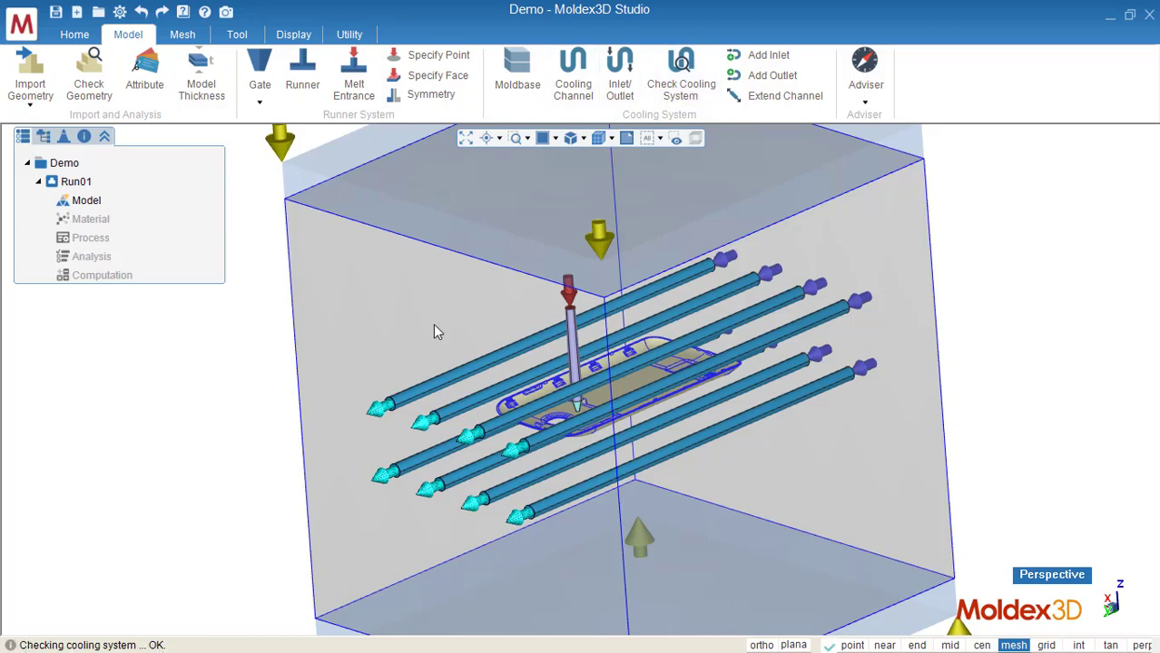
- On the Mesh tab, try the eDesign mesh type, then set it back to Solid
click(182, 35)
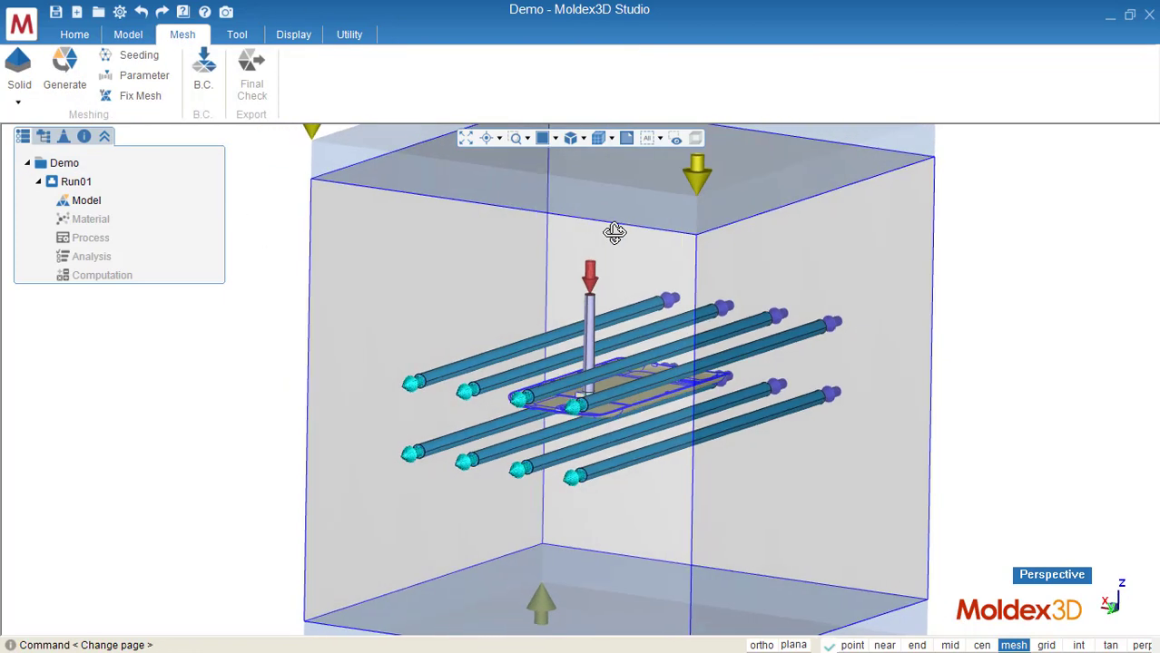
click(17, 102)
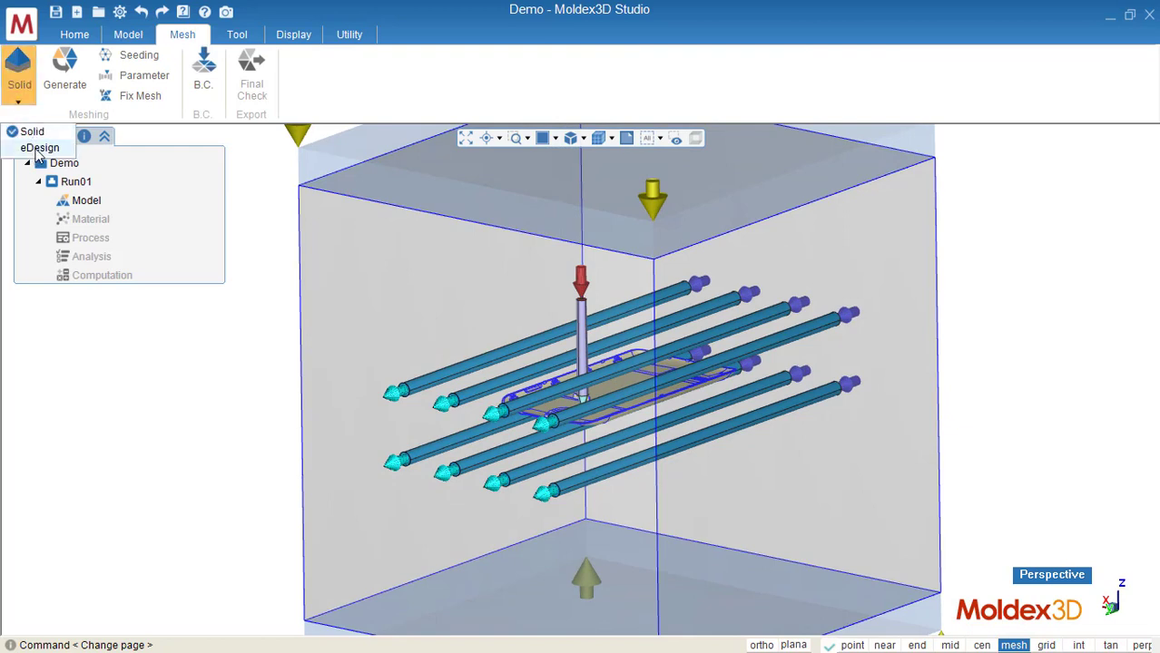
click(36, 149)
click(25, 101)
click(34, 132)
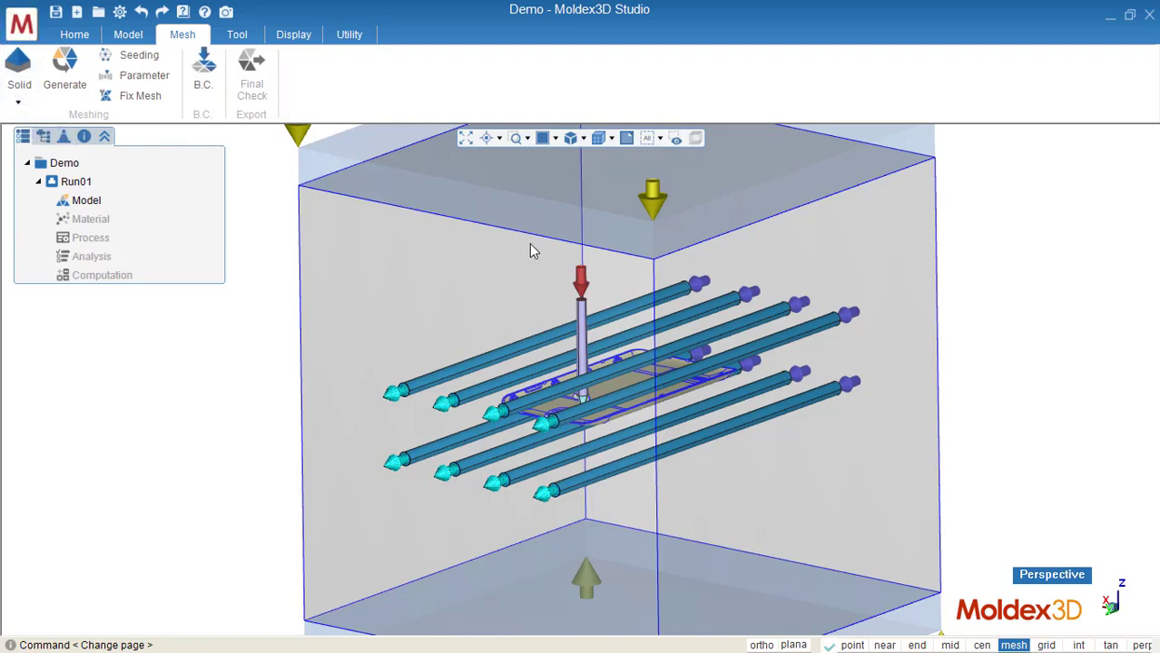
middle_drag(531, 243, 530, 228)
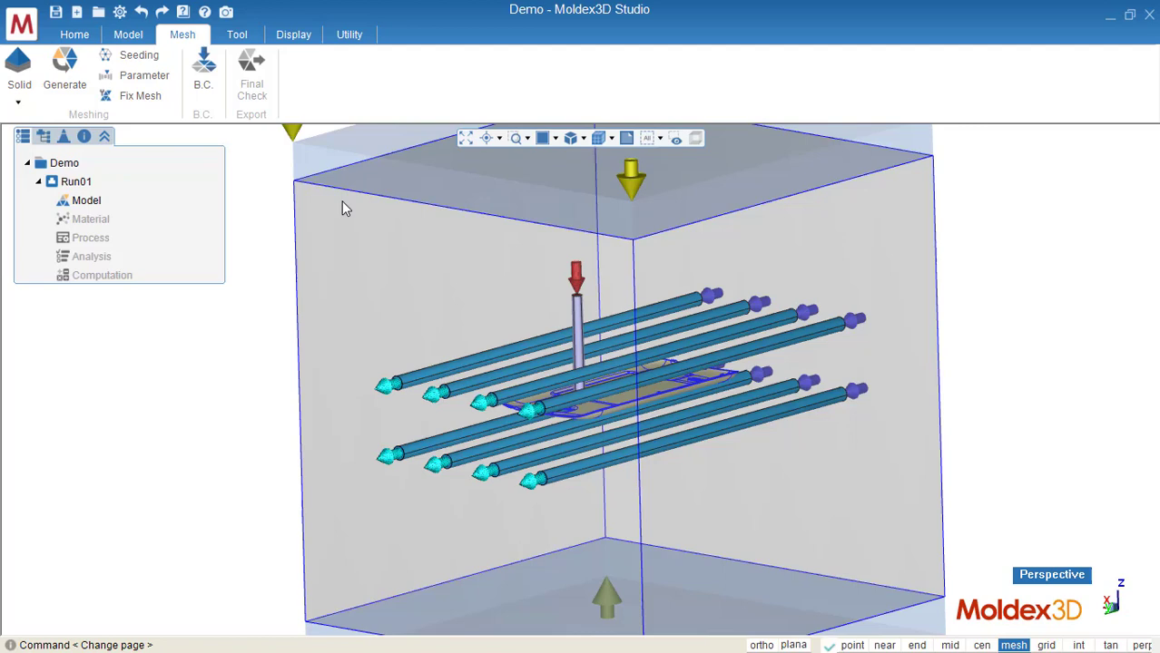
- Hide Cold Runner, Moldbase, Cooling Channel and Boundary Condition so only the phone cover remains visible
click(43, 138)
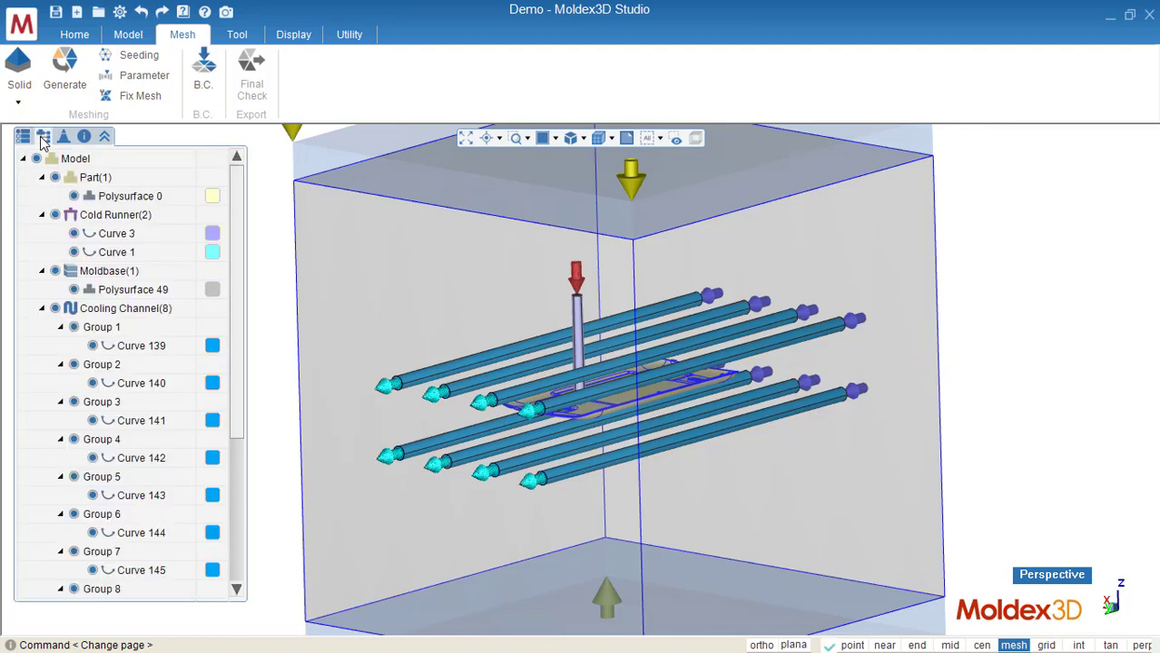
click(55, 215)
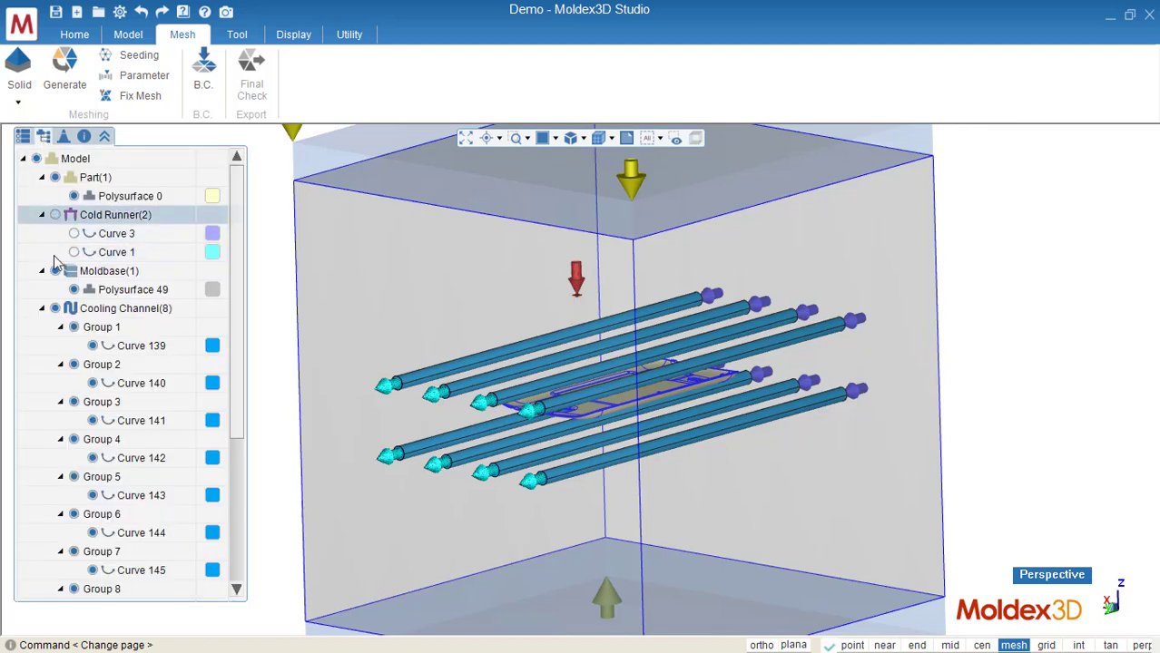
click(55, 271)
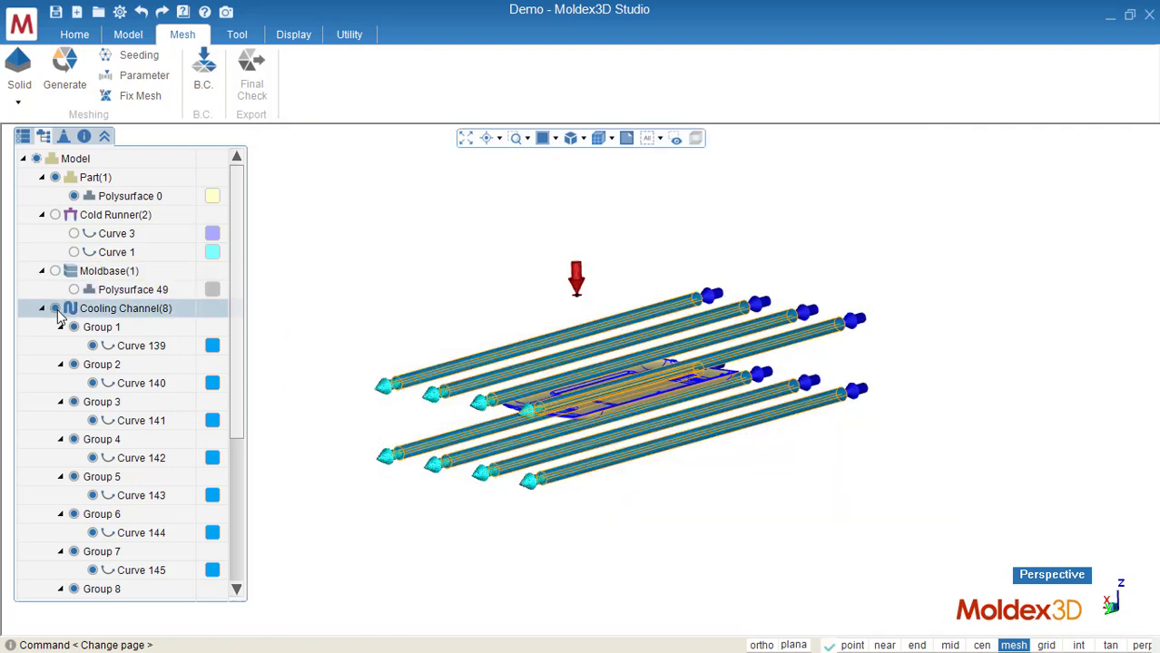
click(55, 308)
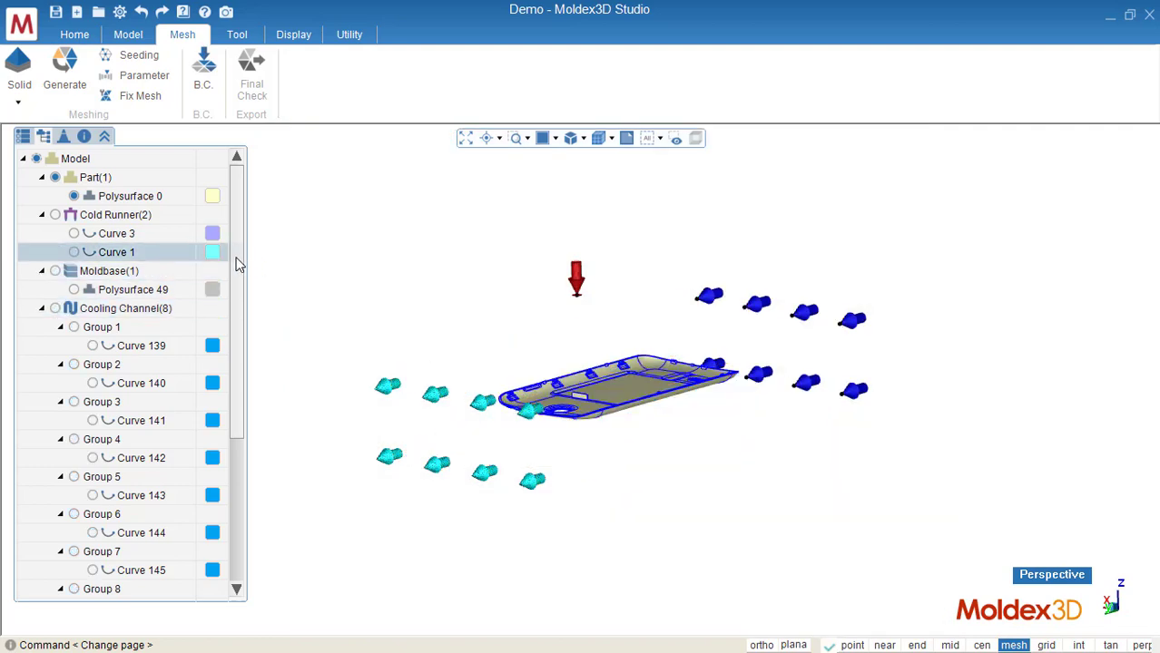
scroll(234, 258, down, 6)
click(57, 272)
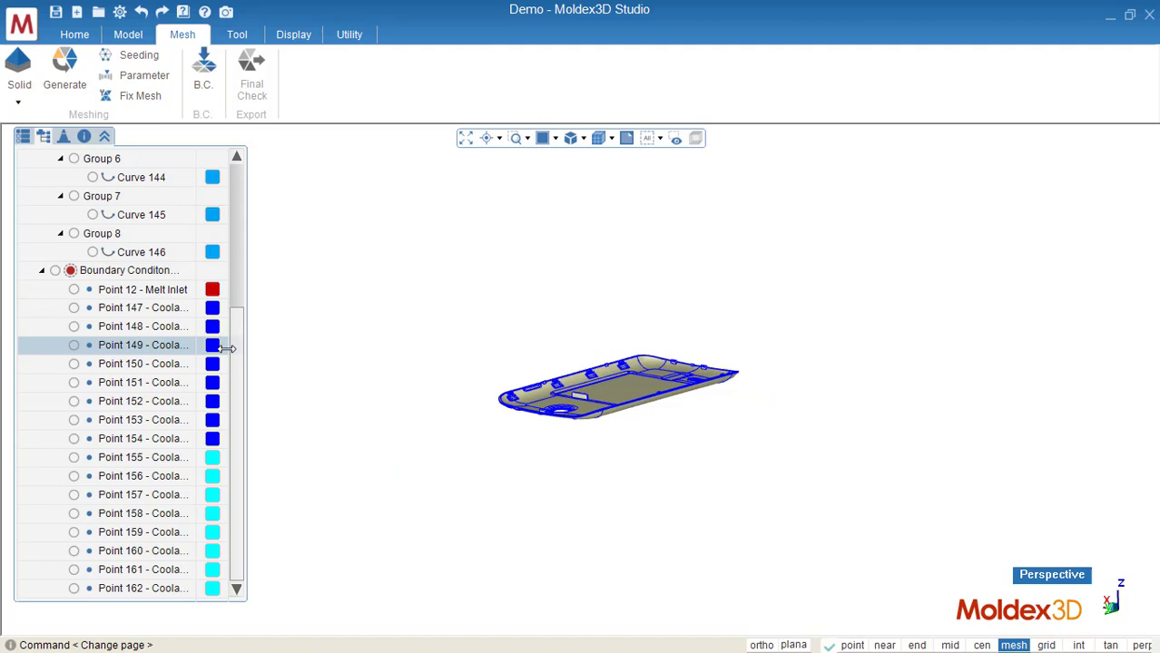
drag(233, 337, 240, 158)
middle_drag(534, 306, 648, 399)
click(22, 137)
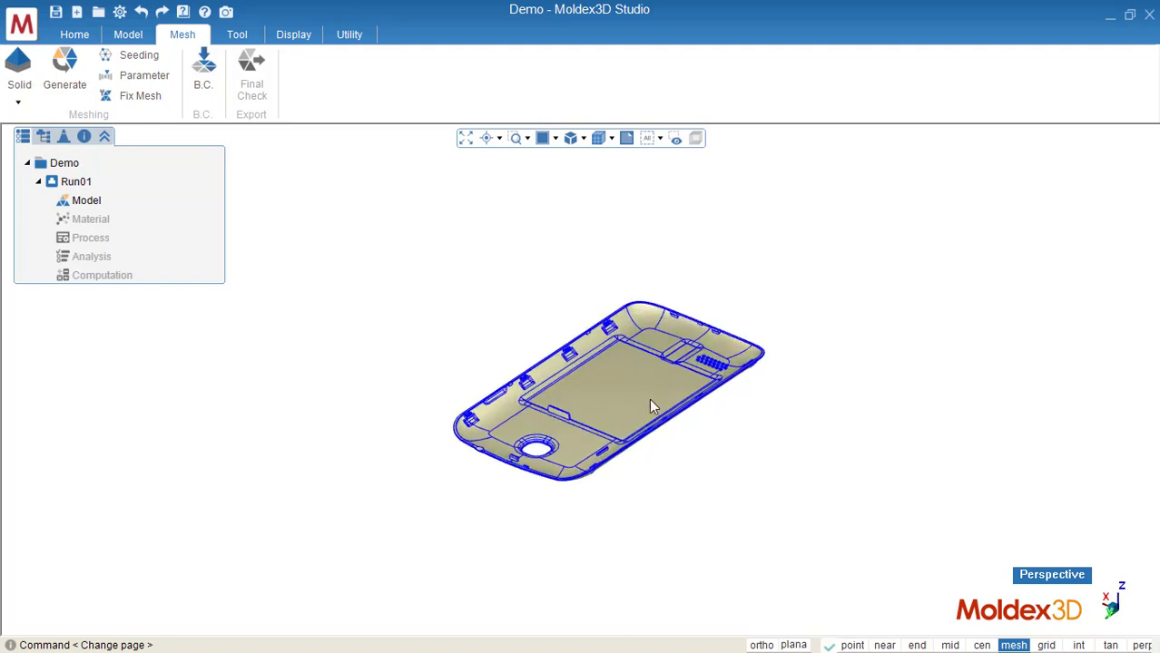
- Seed the phone cover at a 0.8 mesh size (about 114,686 elements) and zoom in on the seeds
scroll(621, 377, up, 3)
click(139, 54)
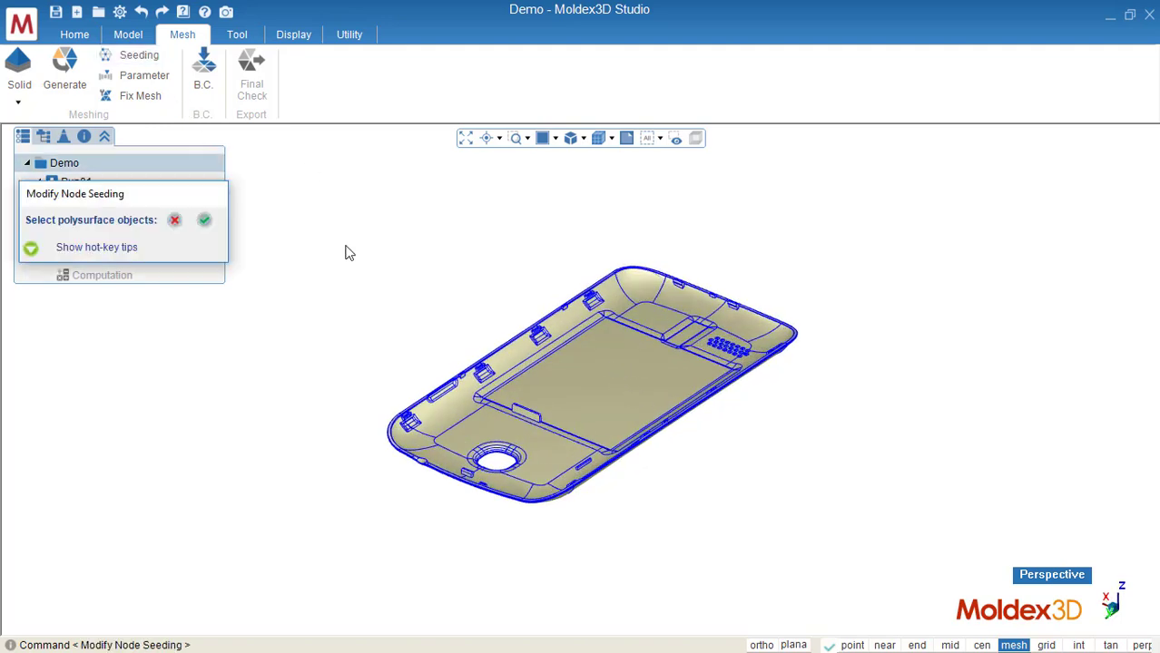
click(617, 349)
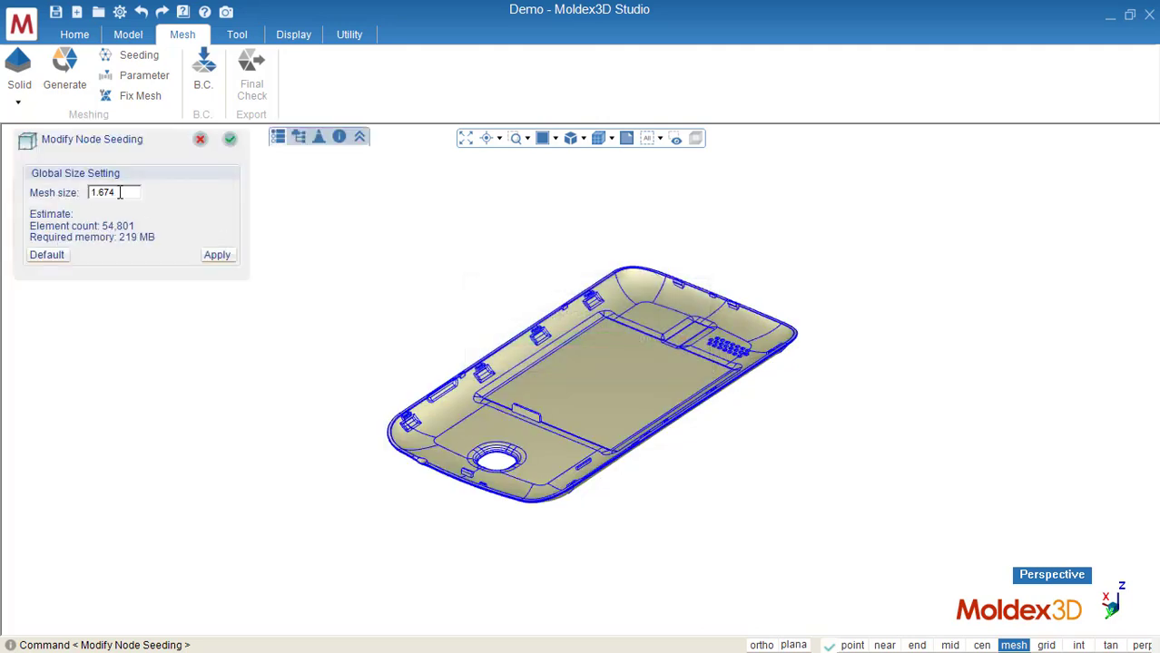
drag(125, 193, 77, 198)
text(0.8)
click(217, 257)
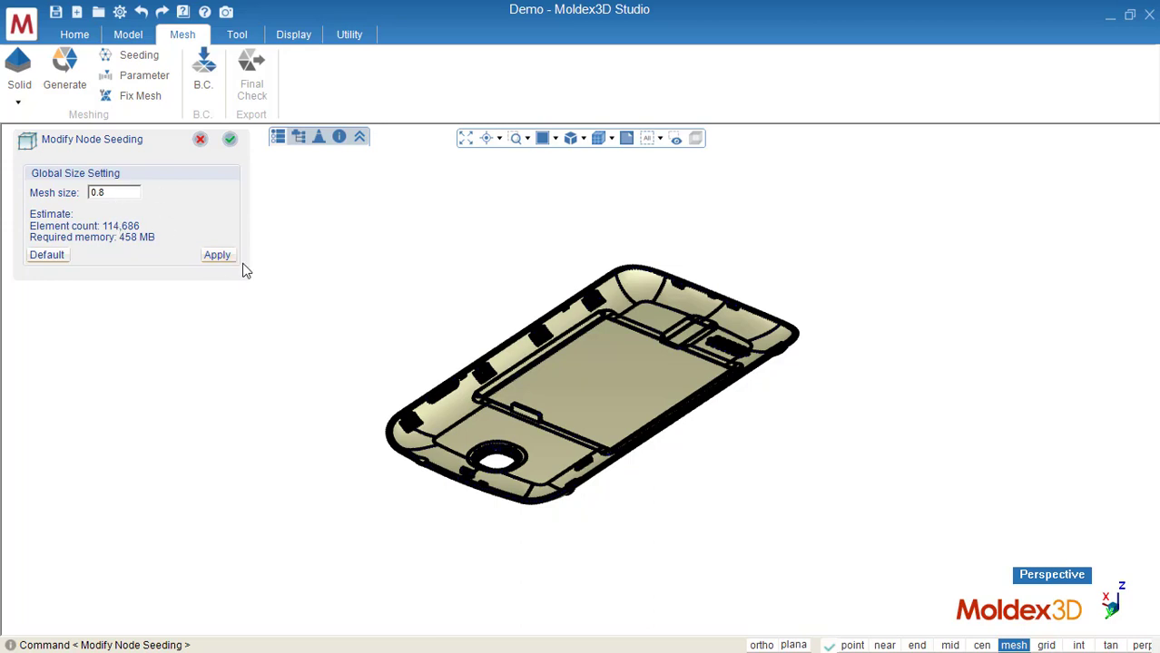
middle_drag(248, 273, 272, 275)
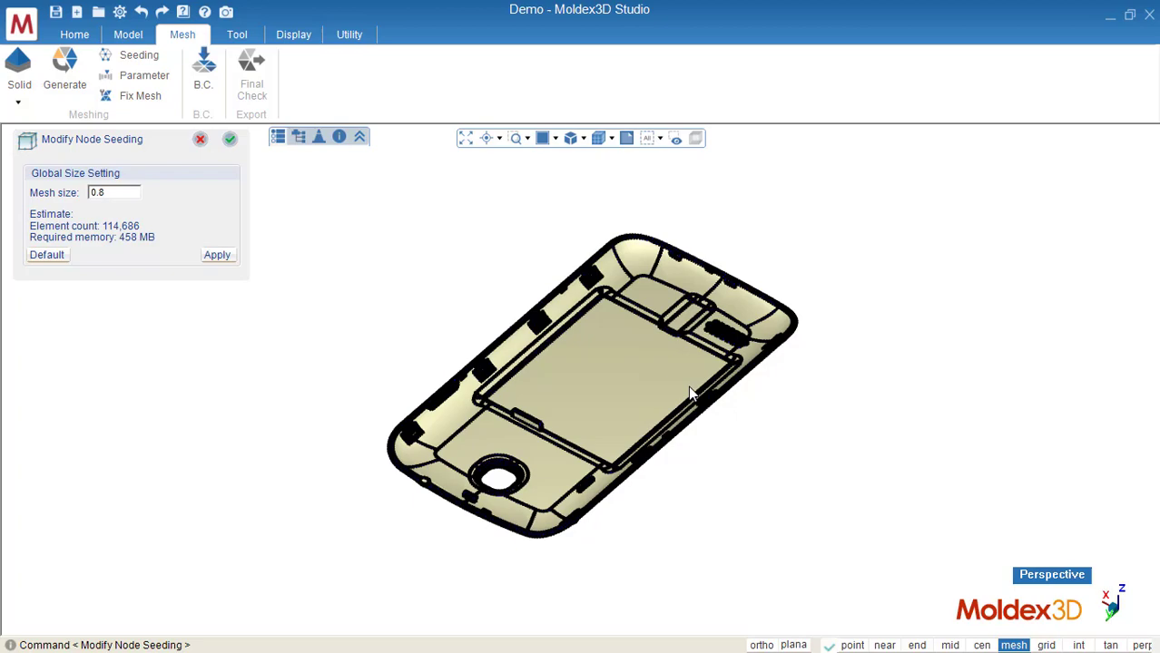
scroll(688, 391, up, 6)
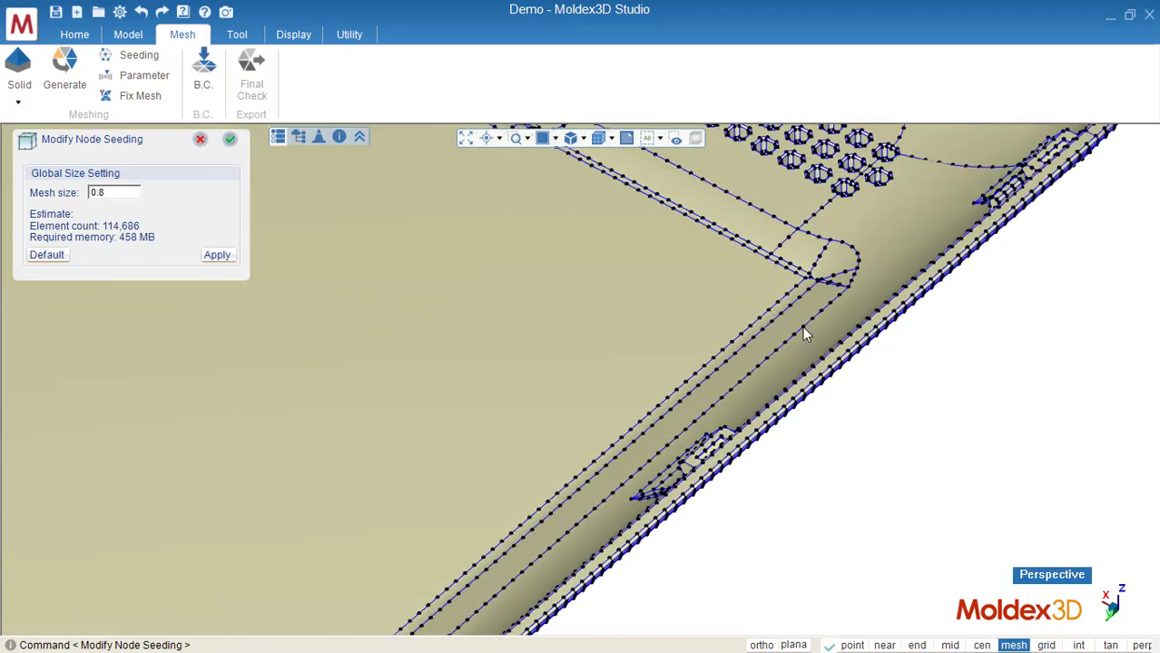
scroll(802, 334, up, 5)
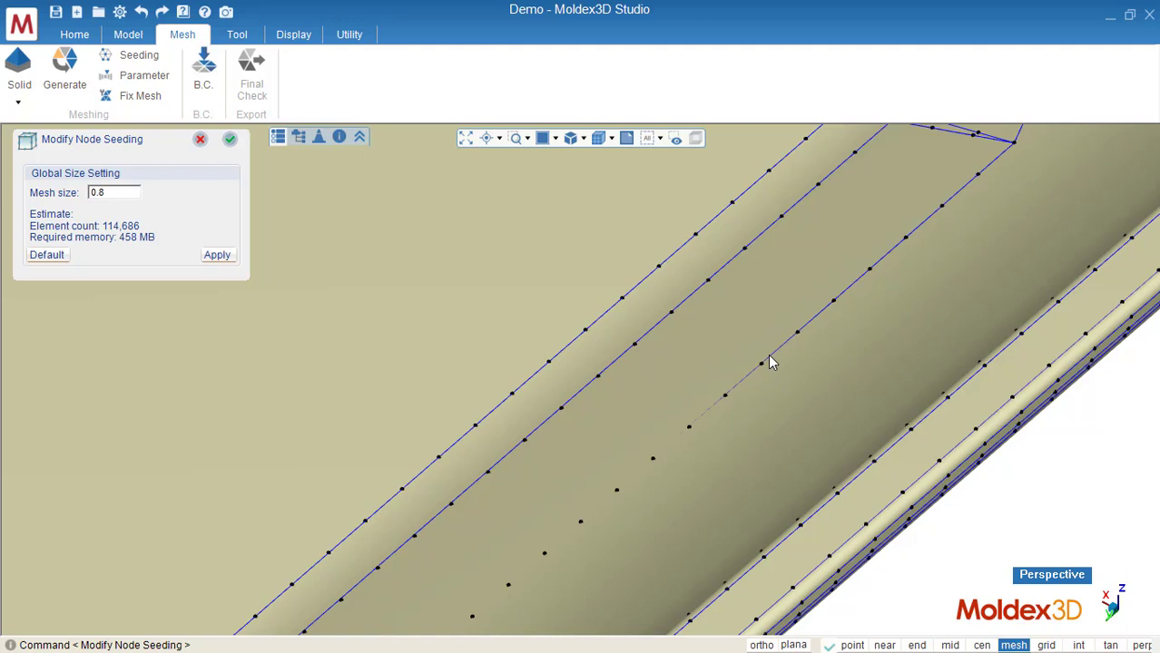
- Give a pocket edge 6 node-seeding segments
click(229, 139)
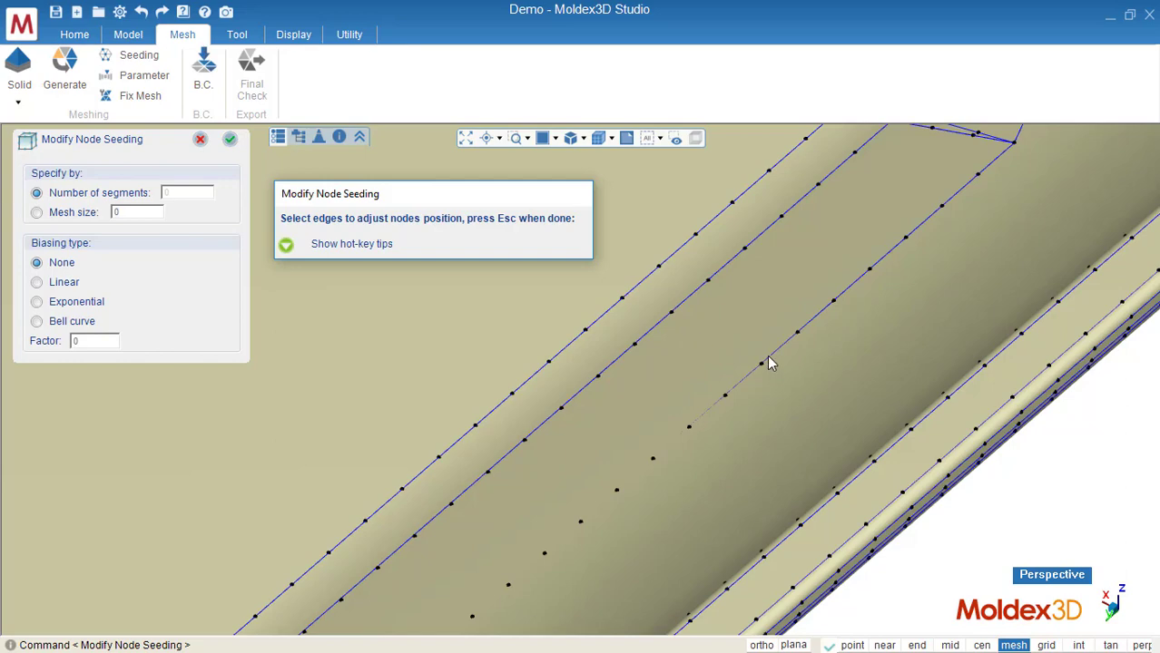
middle_drag(623, 305, 771, 459)
click(744, 487)
middle_drag(689, 359, 693, 390)
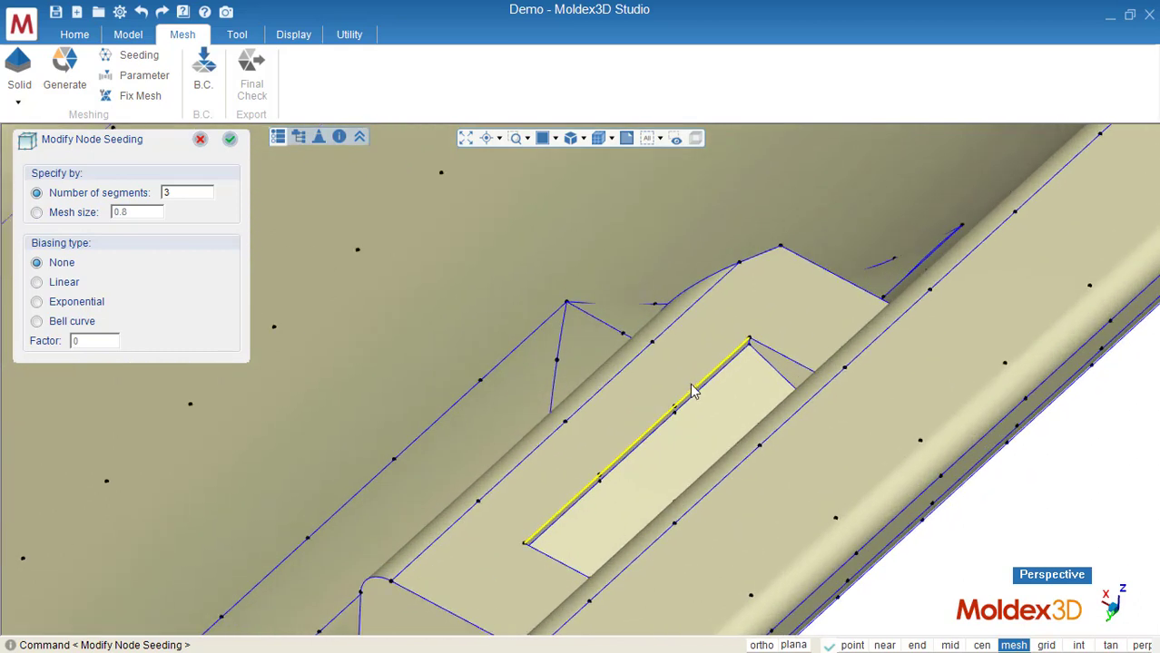
double_click(186, 194)
middle_drag(668, 360, 703, 404)
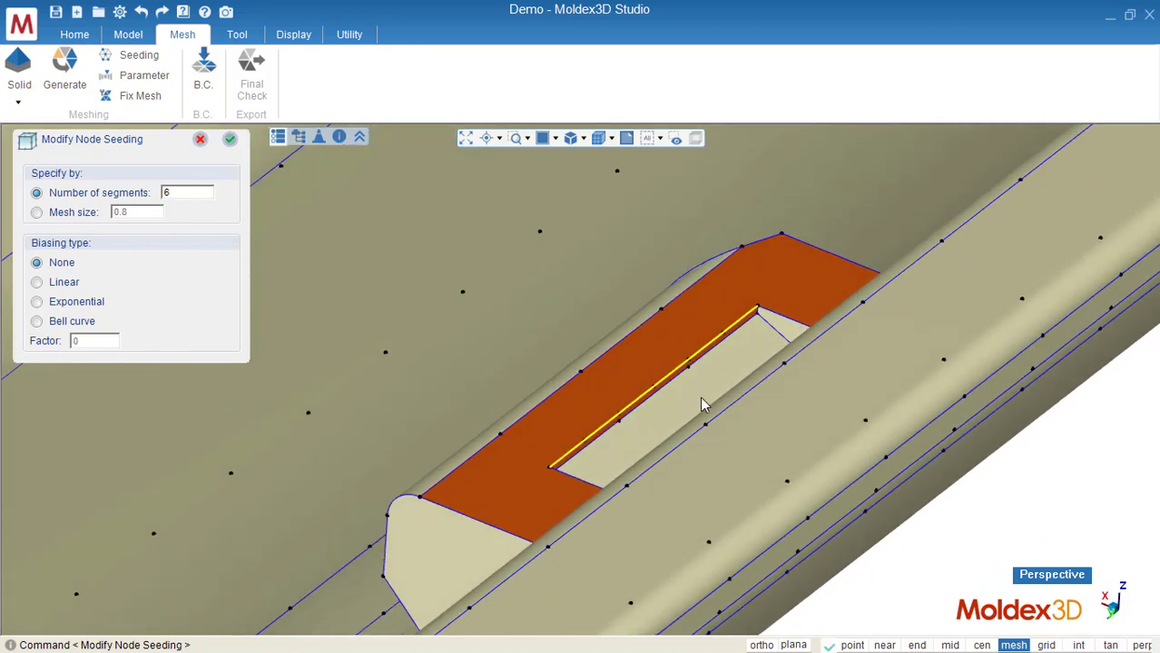
key(Return)
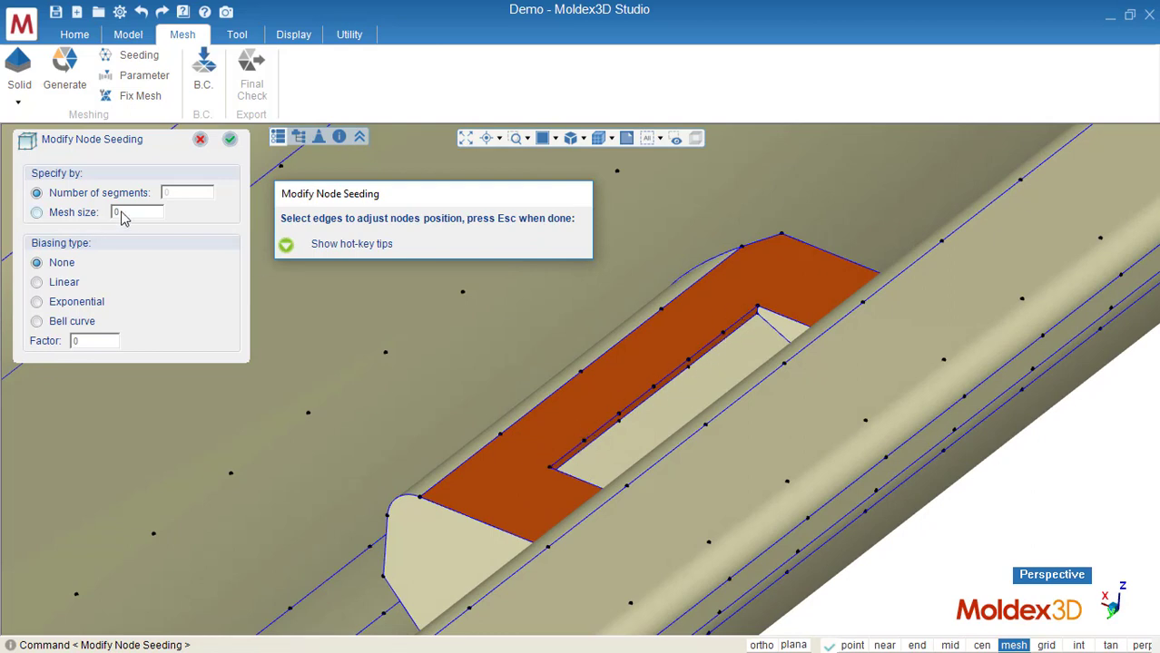
- Re-seed the pocket's inner edge to 3 segments (about 0.352 mesh size) and finish seeding edits
click(660, 383)
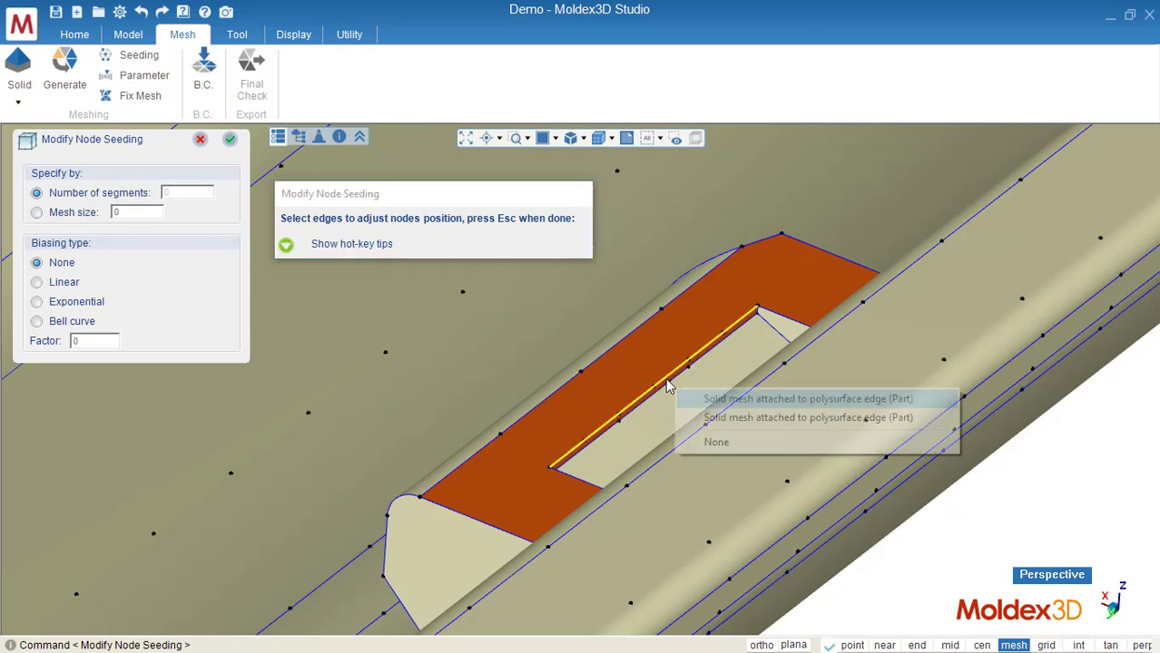
click(723, 400)
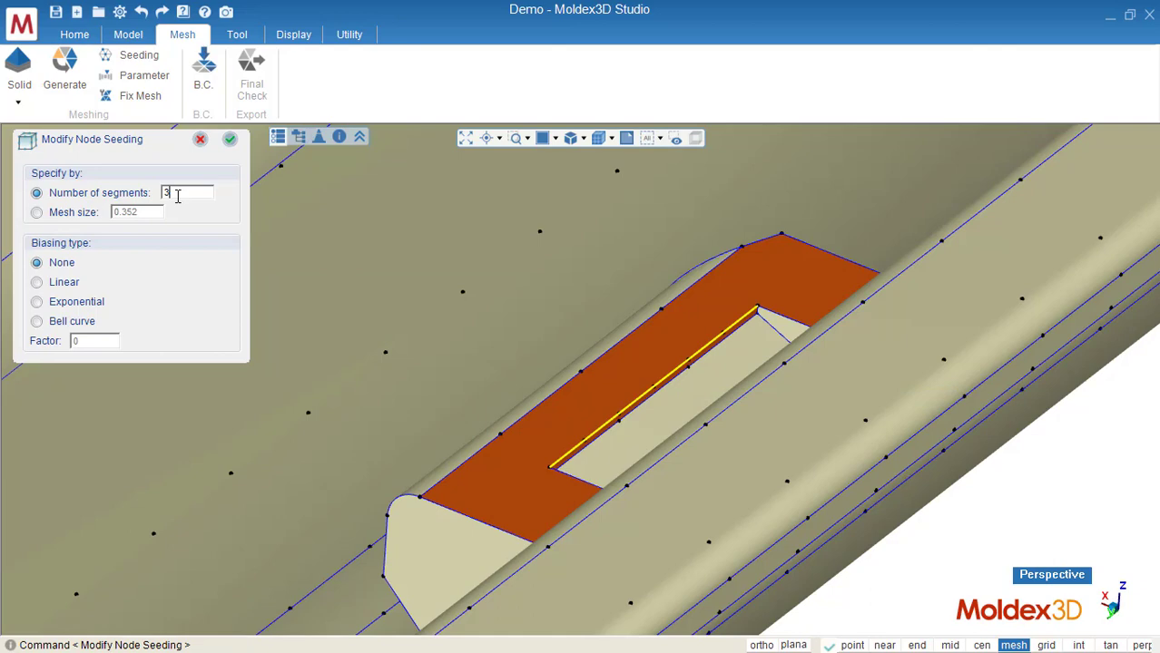
scroll(544, 270, down, 3)
scroll(559, 277, down, 5)
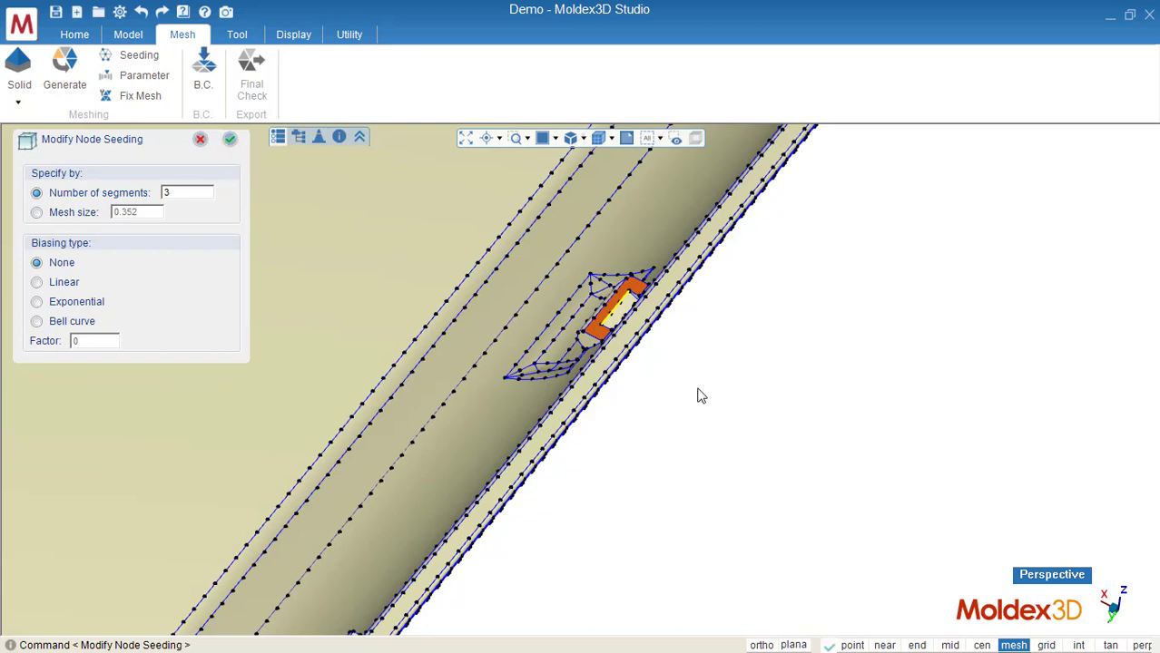
key(Escape)
scroll(803, 419, down, 10)
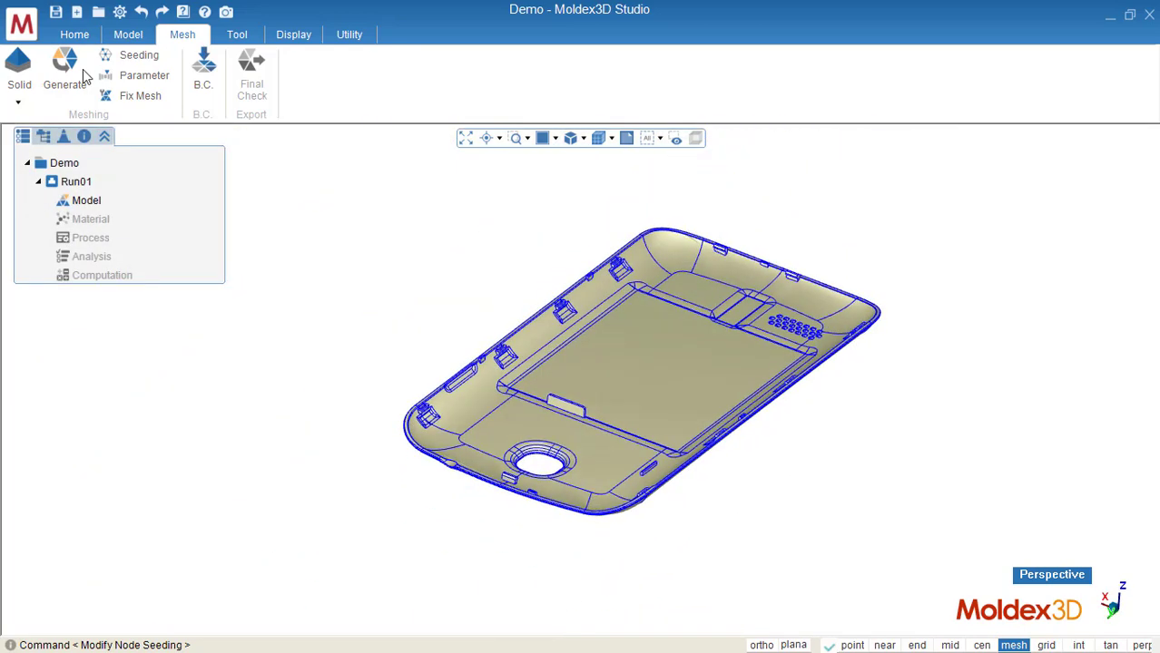
- Set the mesh pin to Surface Mesh Part and generate the phone cover's surface mesh
click(59, 73)
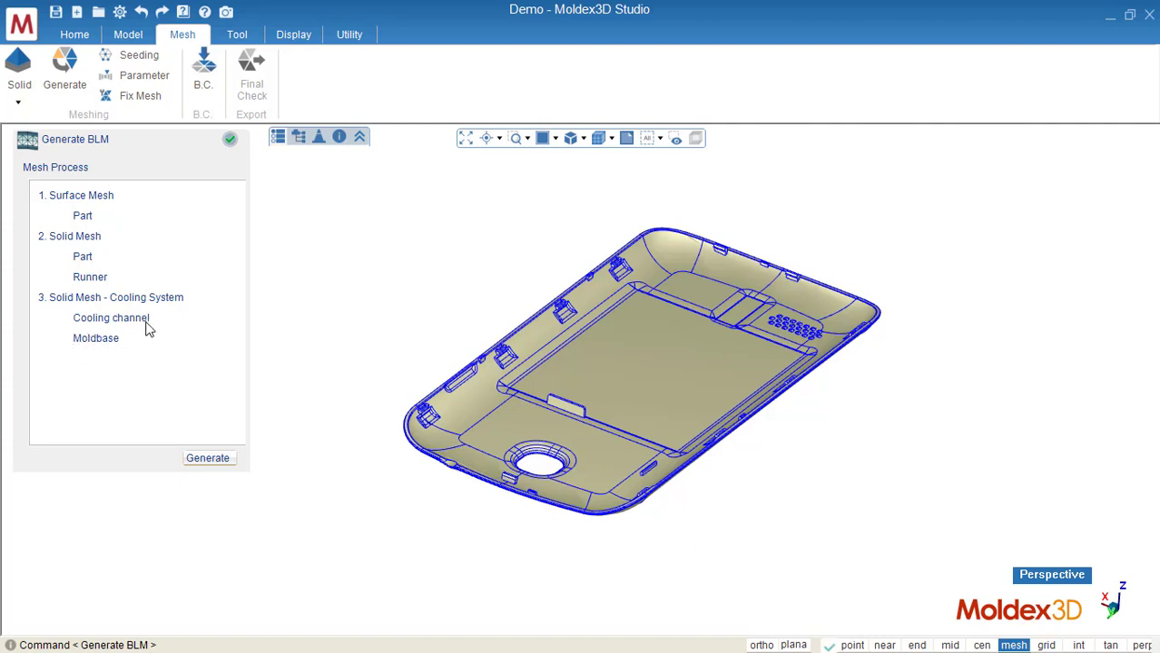
click(81, 258)
click(88, 323)
click(88, 217)
click(194, 457)
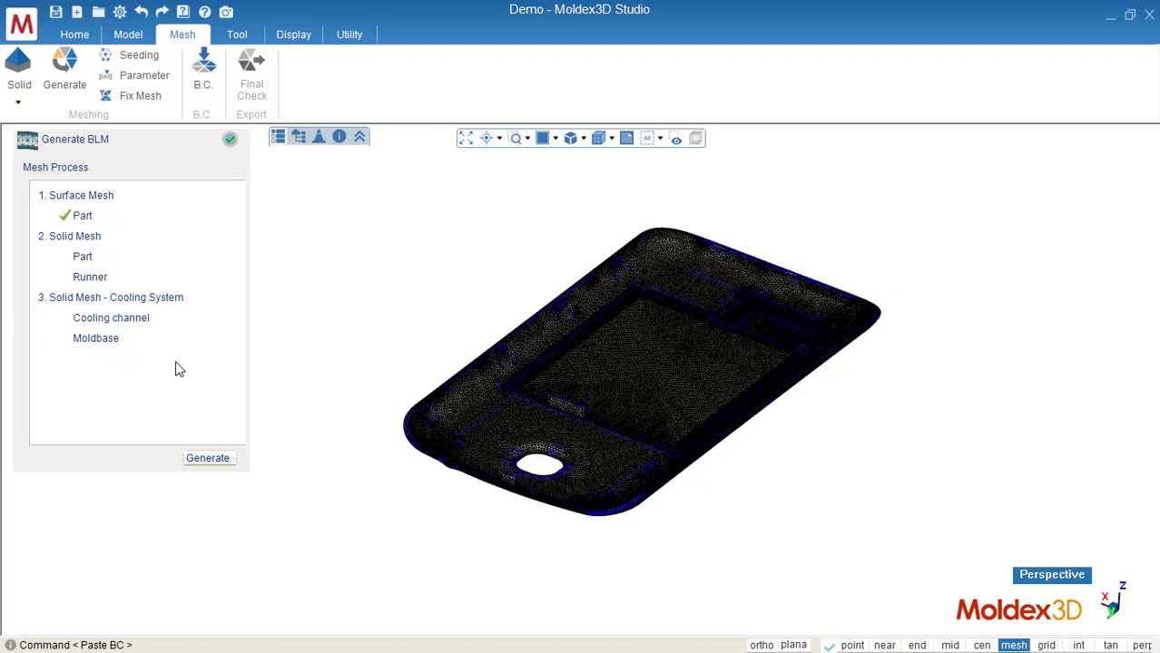
- Close the mesh wizard and confirm the surface-mesh defect list shows zero defects
click(231, 144)
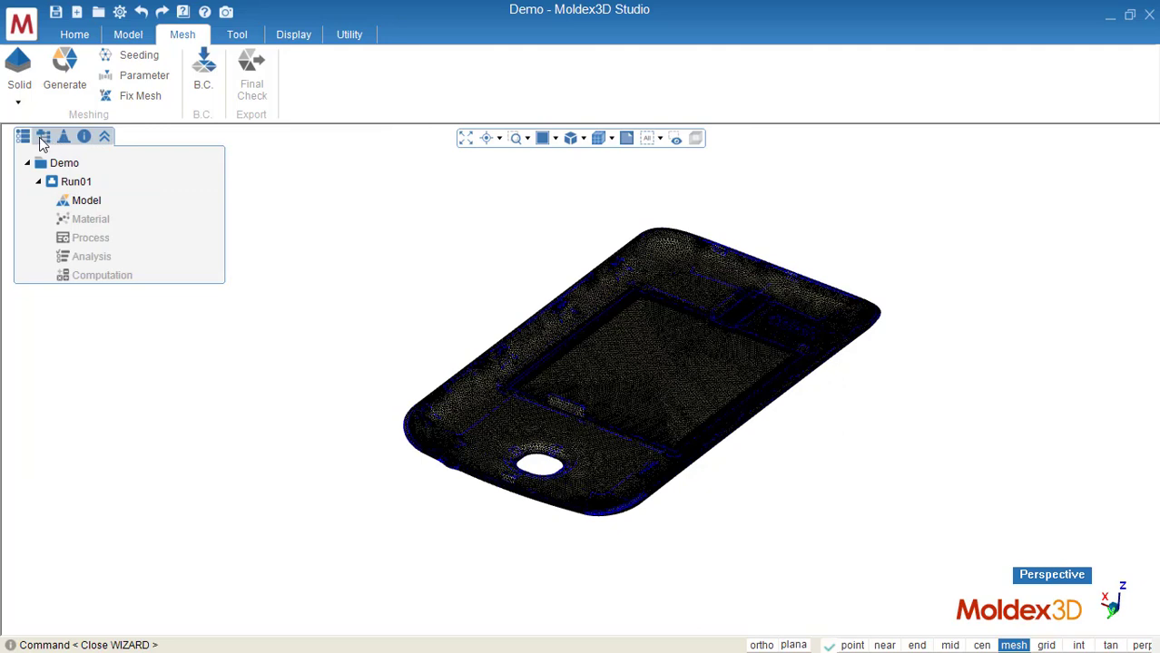
click(83, 137)
click(103, 136)
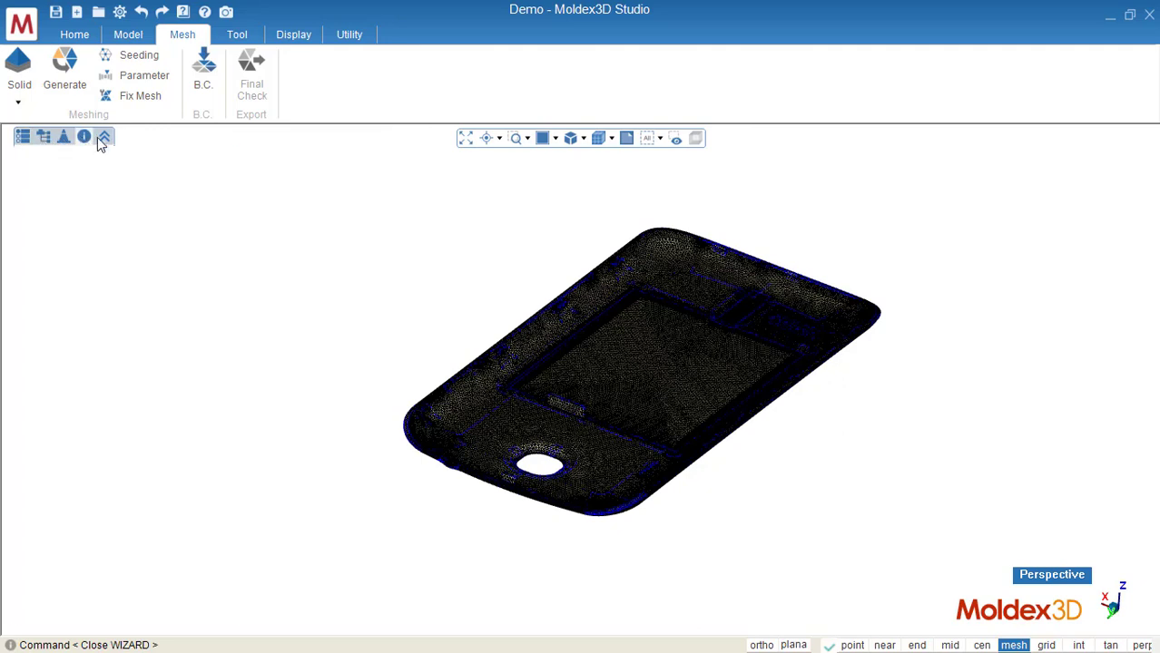
click(64, 137)
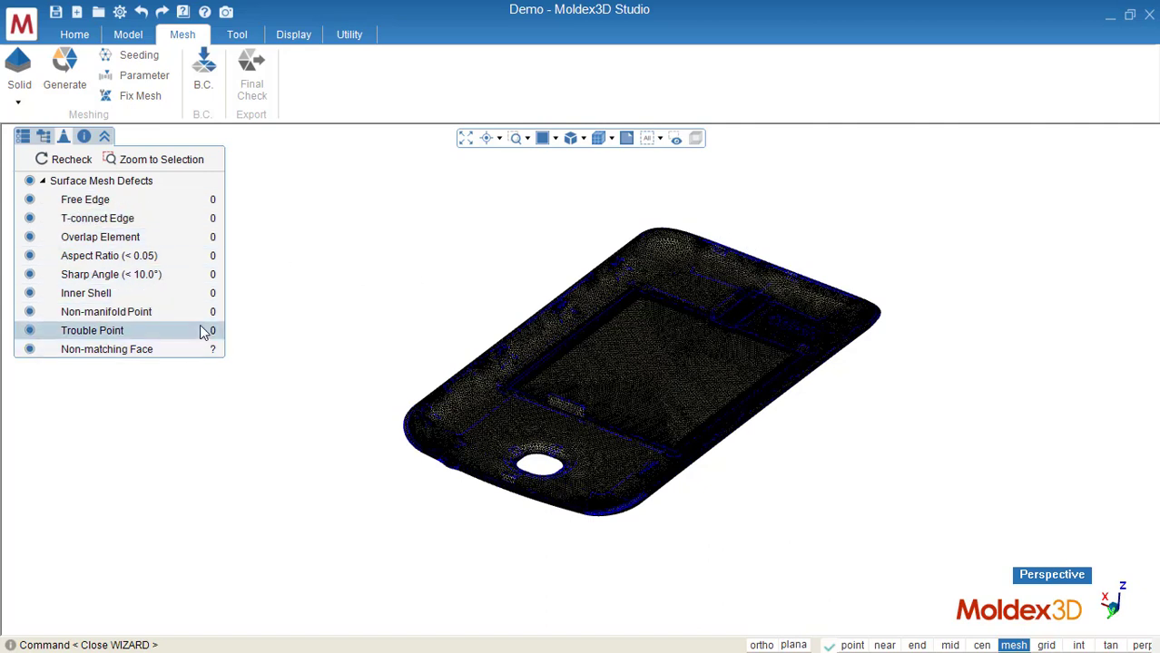
click(22, 137)
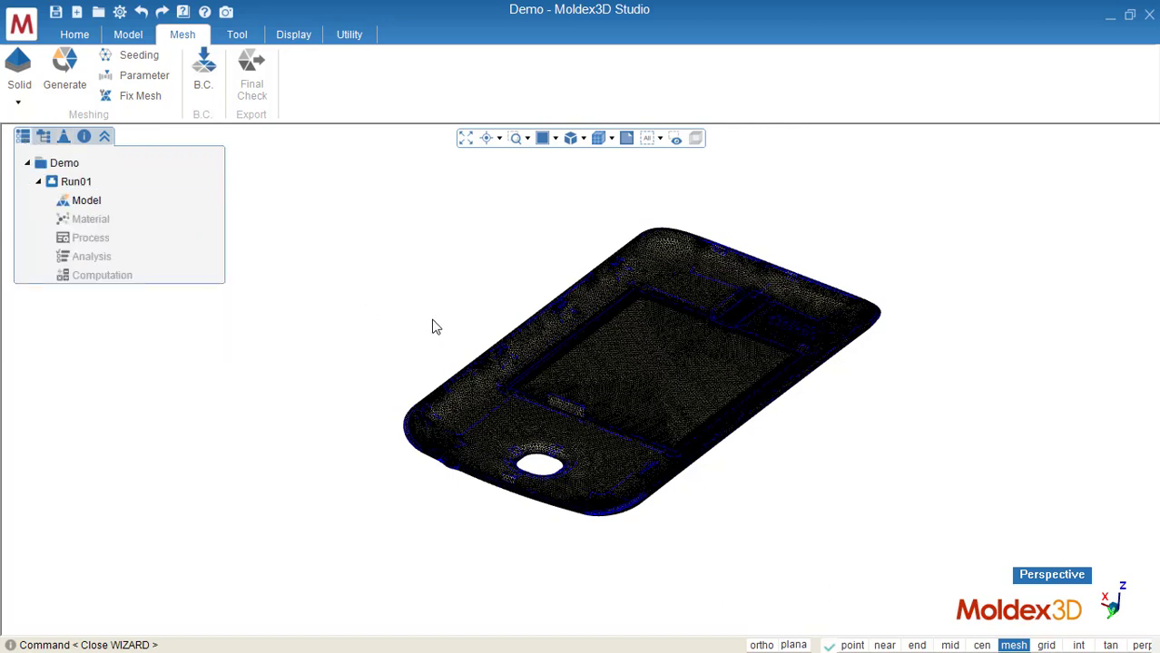
- Generate solid meshes through Moldbase for the part, runner, cooling channels and moldbase
click(64, 86)
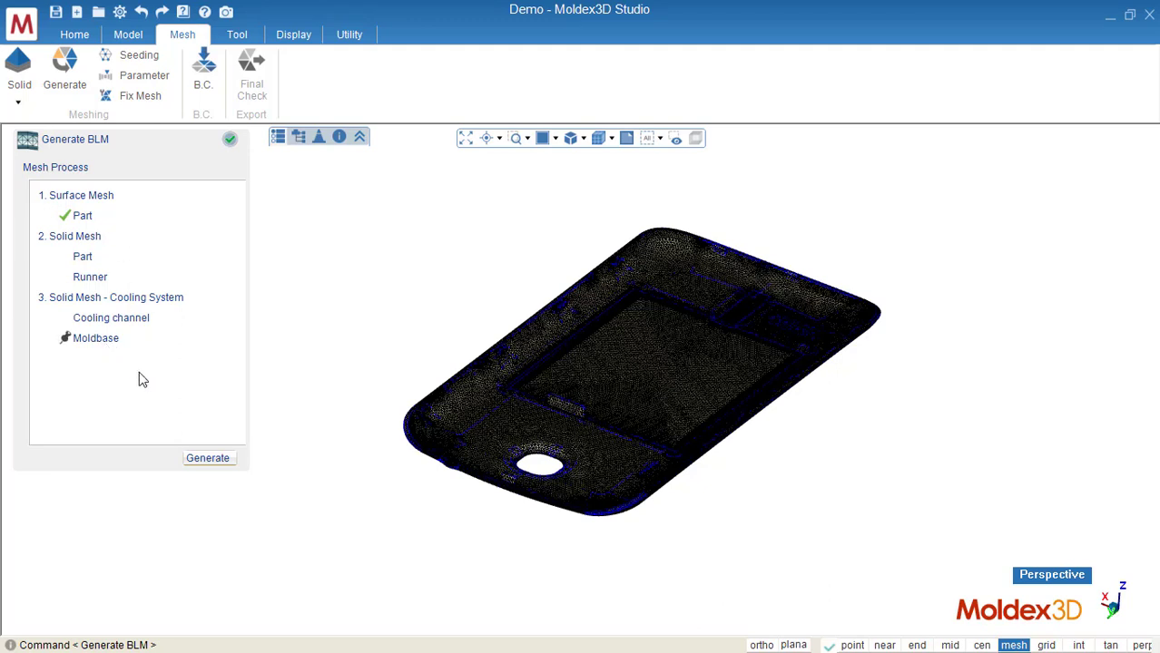
click(208, 459)
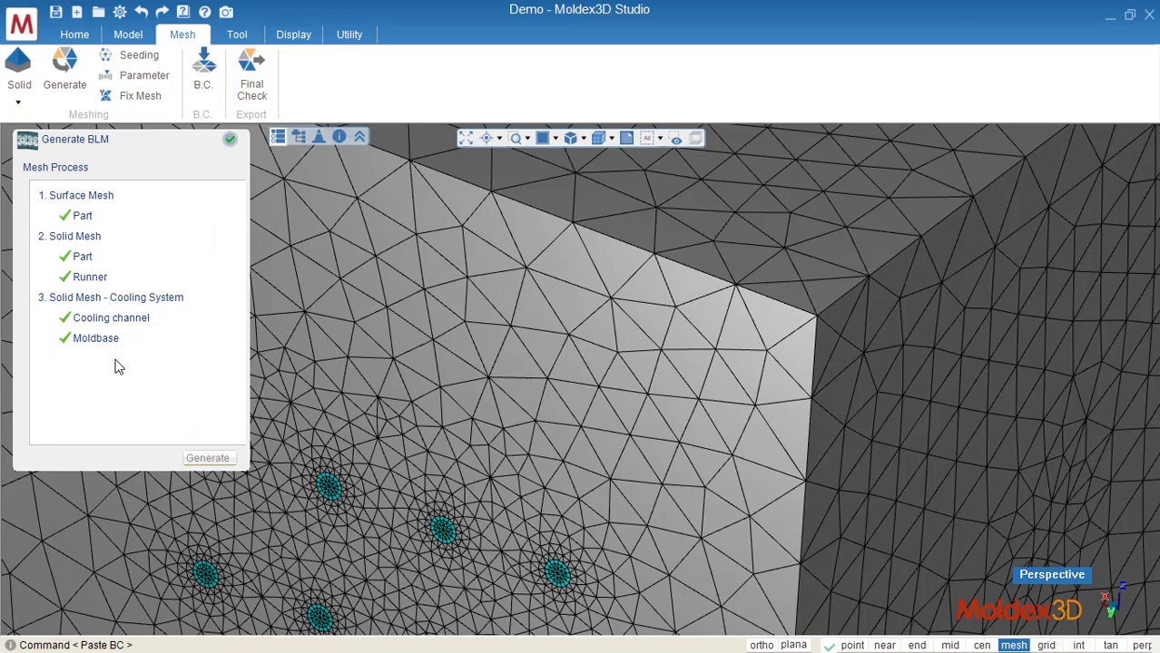
- Close the mesh wizard and orbit to view the meshed mold block from the top
click(231, 140)
scroll(562, 345, down, 5)
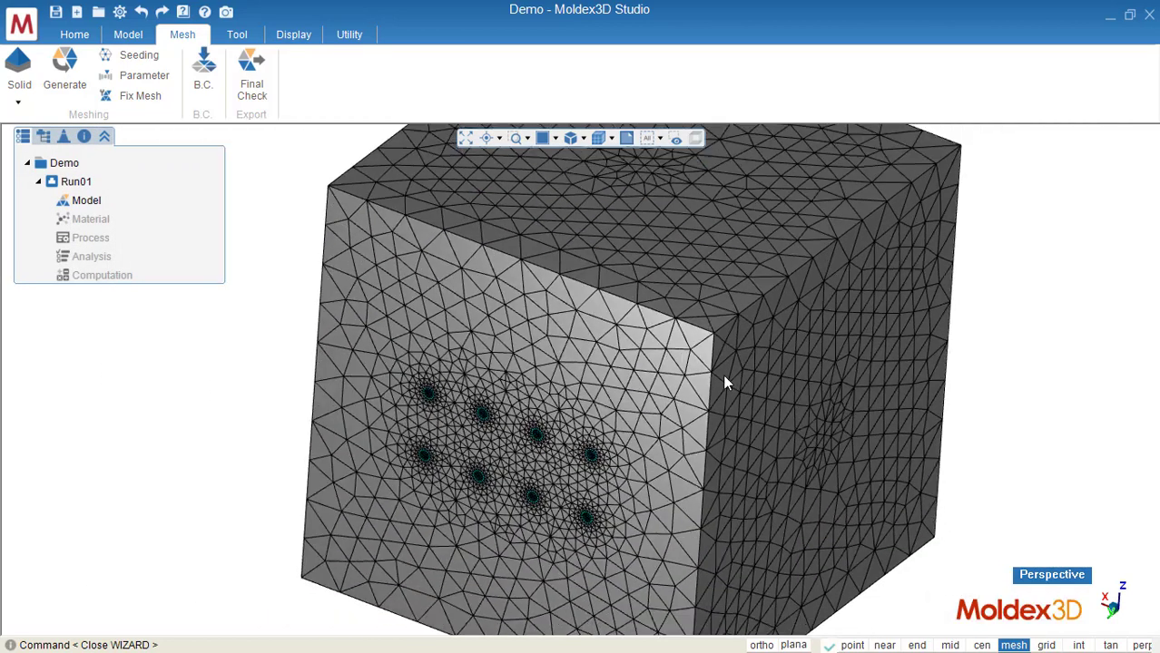
mouse_move(724, 381)
middle_down()
mouse_move(772, 373)
mouse_move(747, 379)
middle_up()
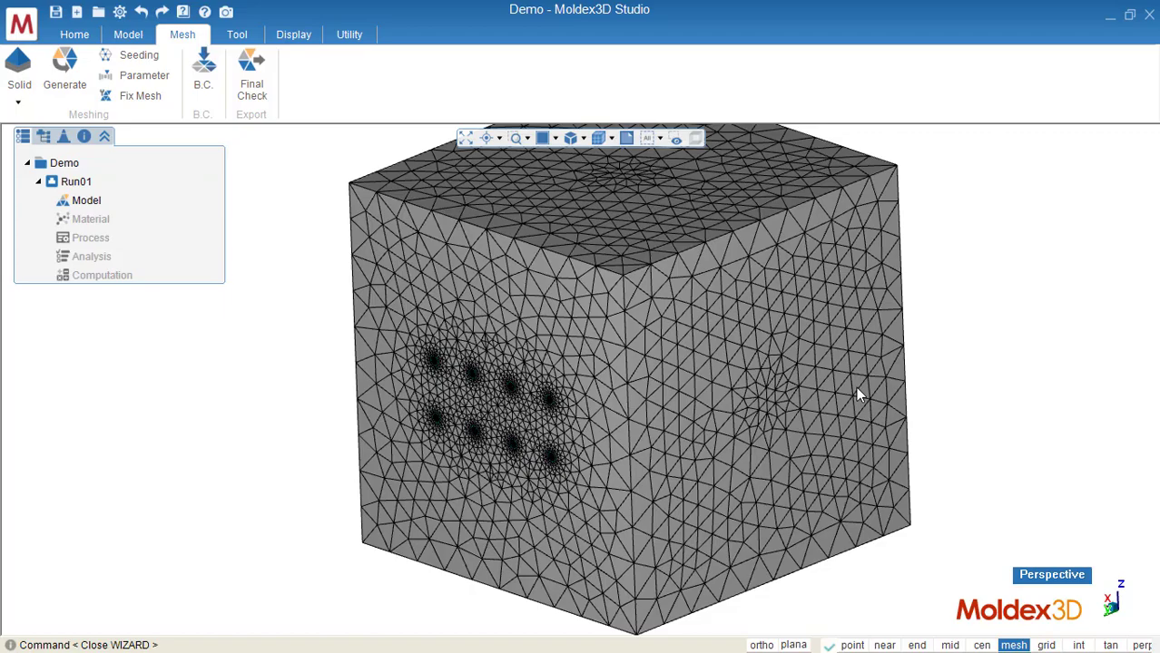
middle_drag(970, 460, 676, 423)
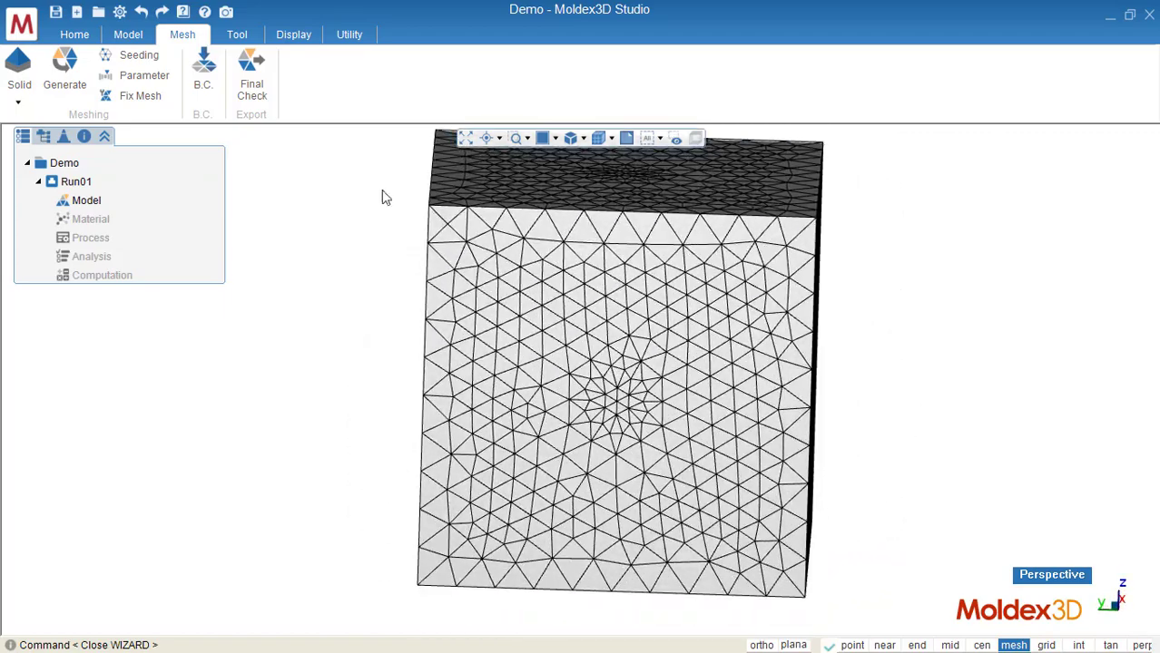
- Cut a box into the moldbase mesh with Chisel to inspect the part and channels, then disable Chisel
click(235, 35)
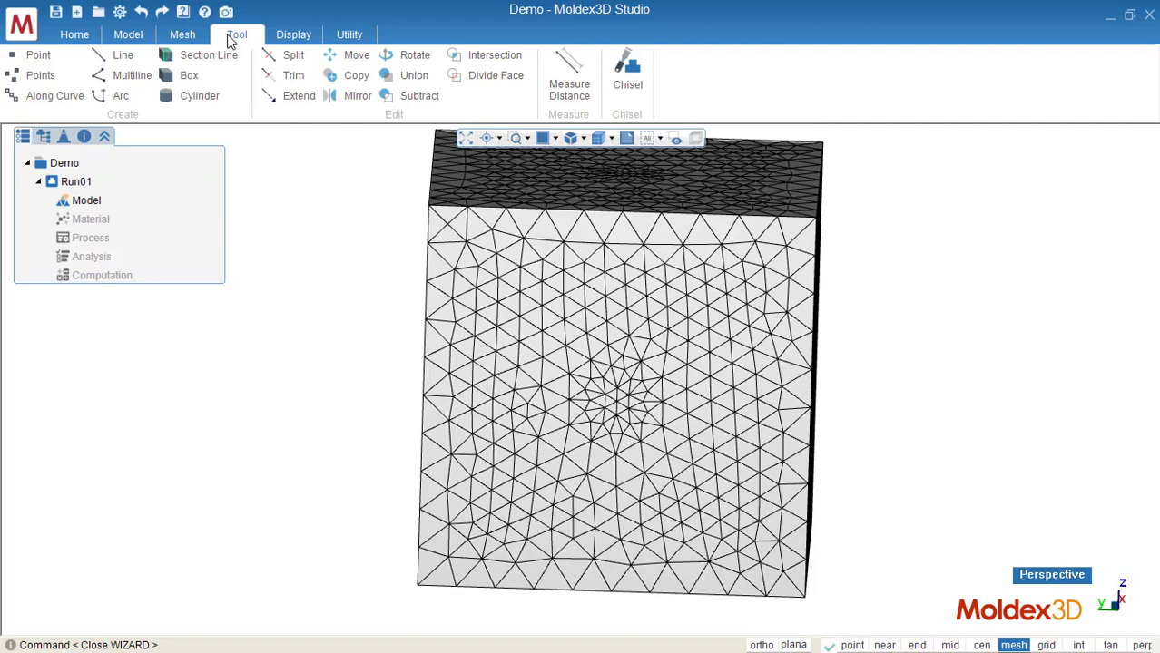
click(631, 75)
mouse_move(892, 186)
middle_down()
mouse_move(904, 197)
mouse_move(881, 155)
mouse_move(930, 240)
mouse_move(886, 178)
middle_up()
drag(893, 149, 665, 580)
middle_drag(665, 581, 588, 357)
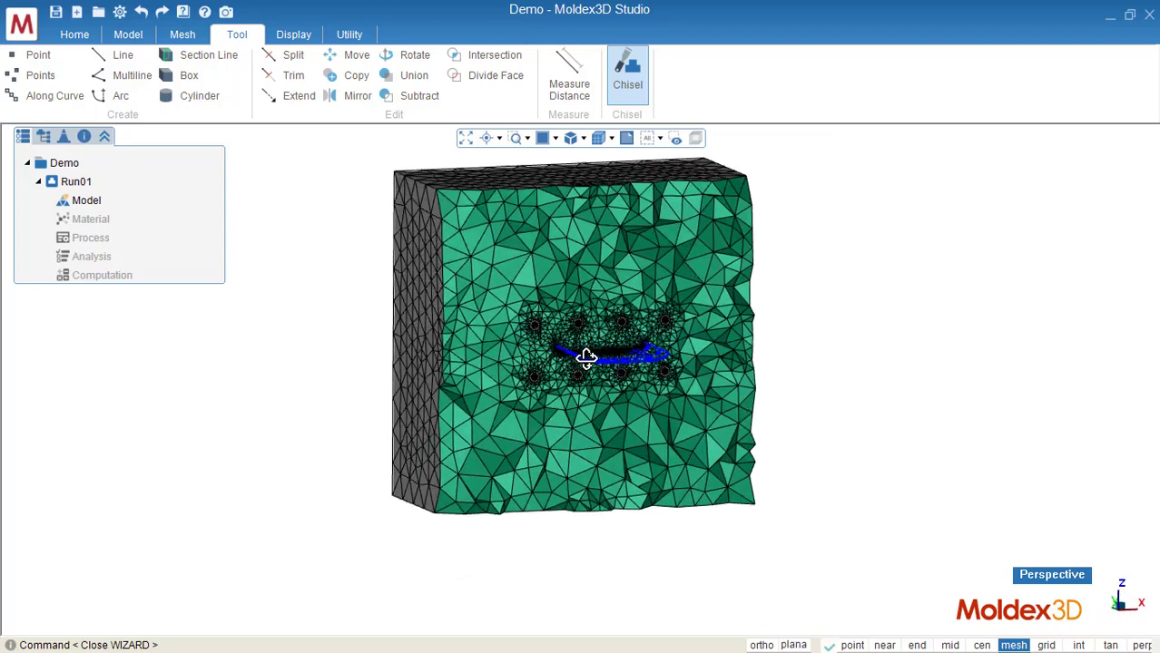
scroll(591, 372, up, 3)
scroll(591, 372, up, 4)
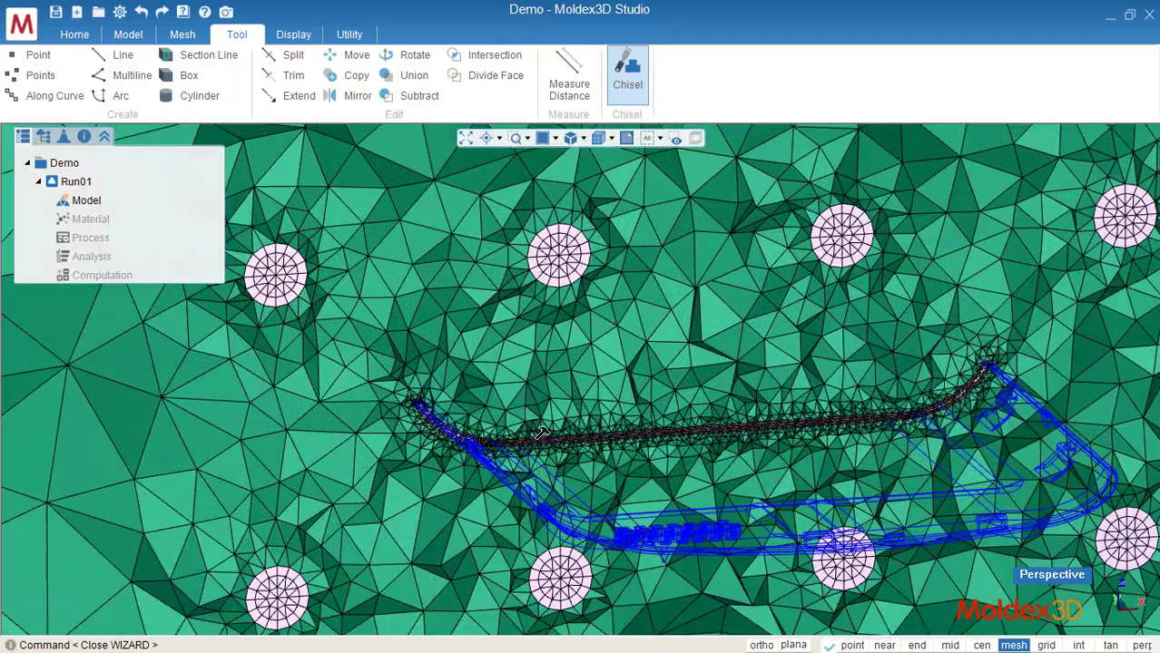
scroll(600, 445, up, 2)
scroll(601, 445, up, 5)
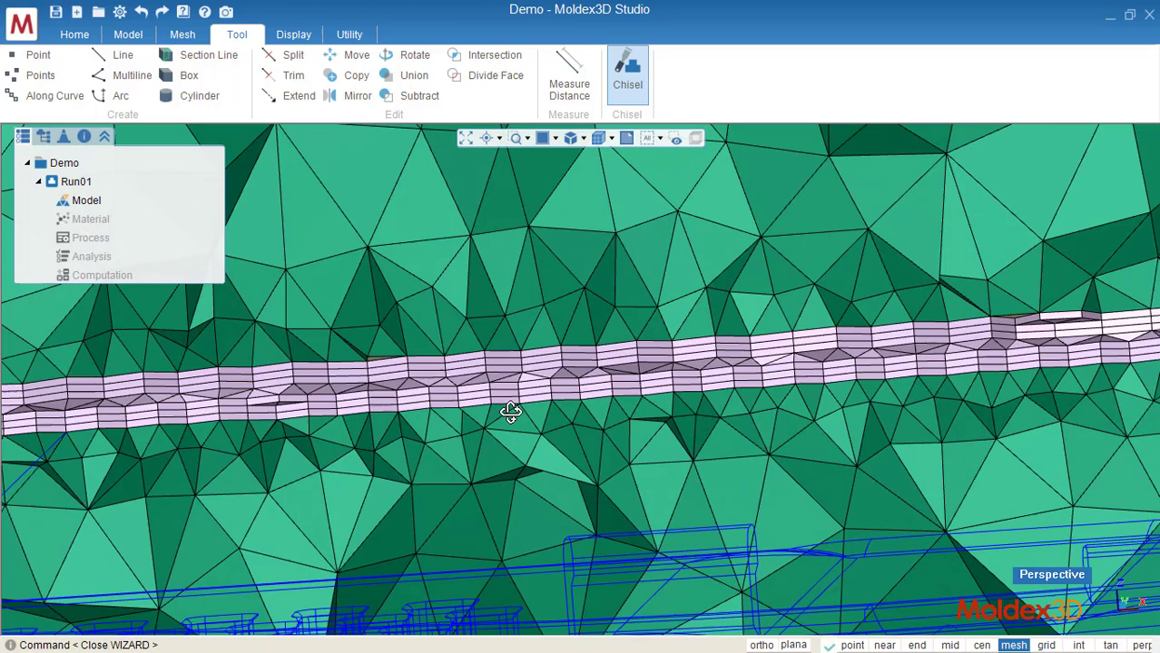
scroll(451, 351, up, 2)
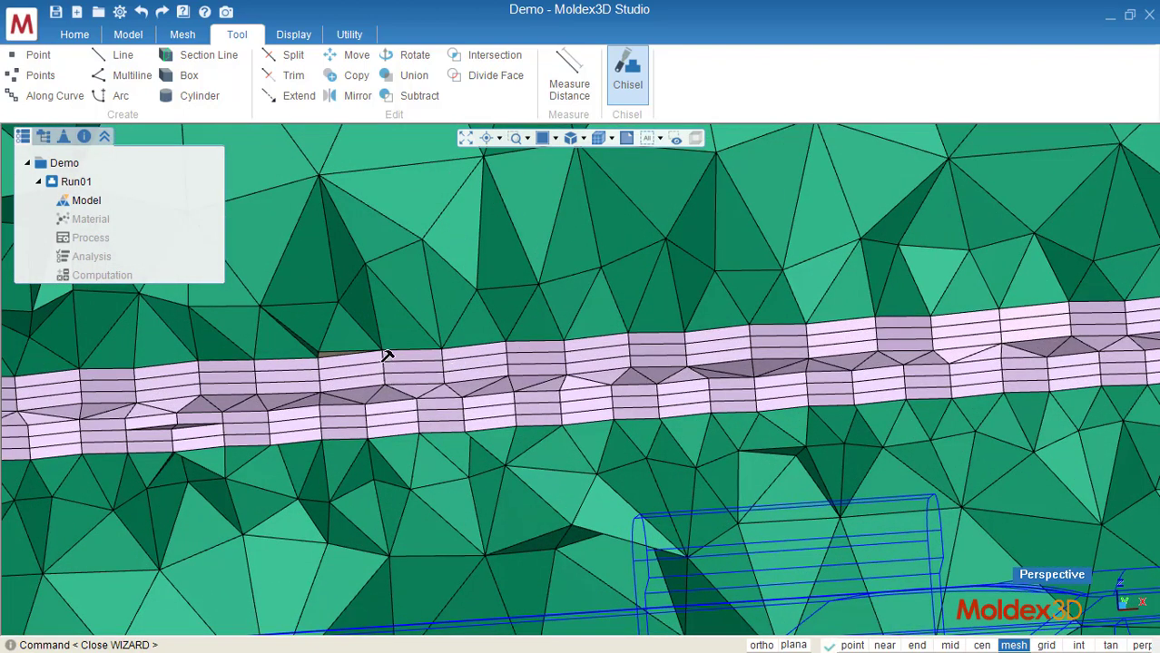
scroll(429, 352, down, 8)
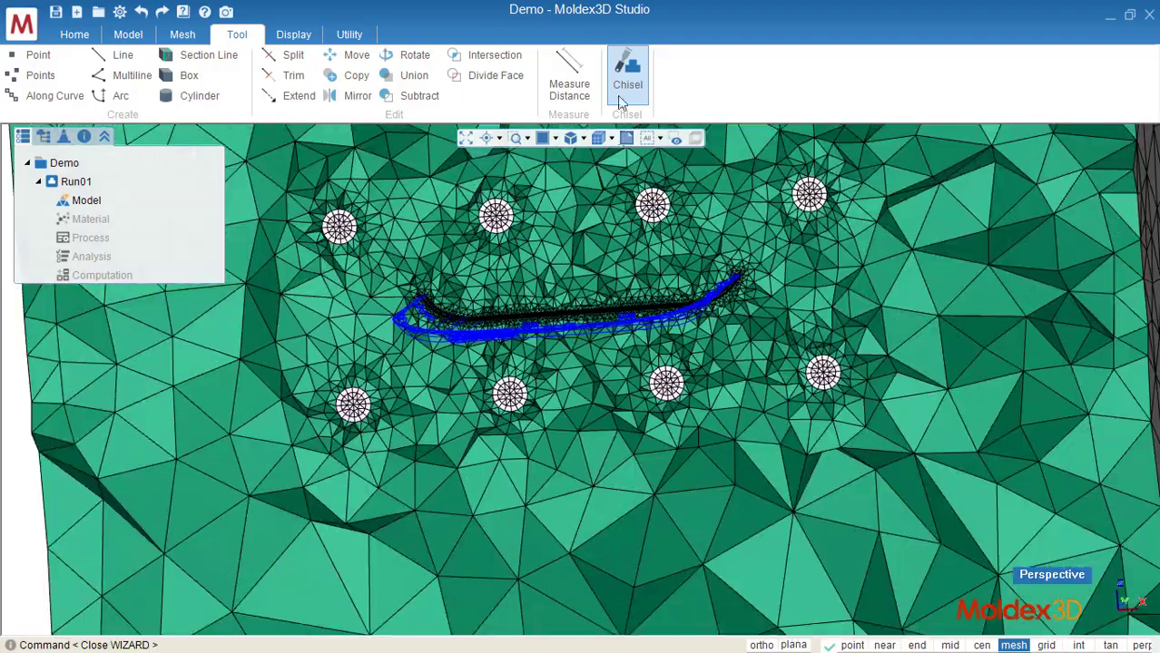
click(624, 80)
click(188, 38)
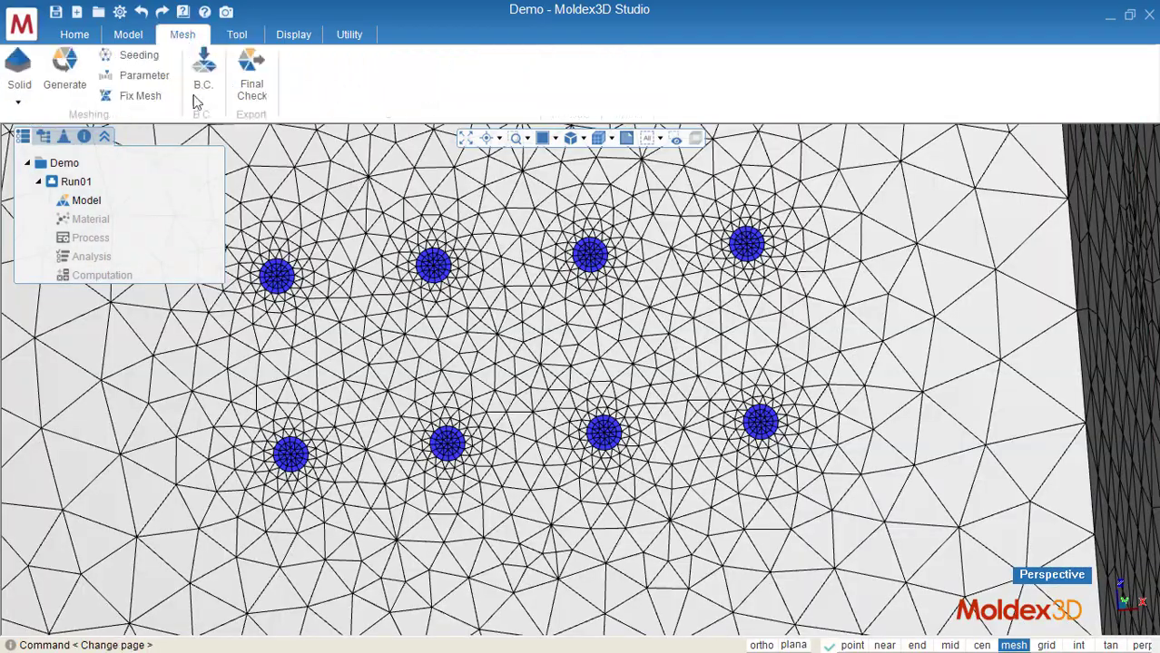
middle_drag(644, 306, 765, 322)
scroll(708, 313, down, 5)
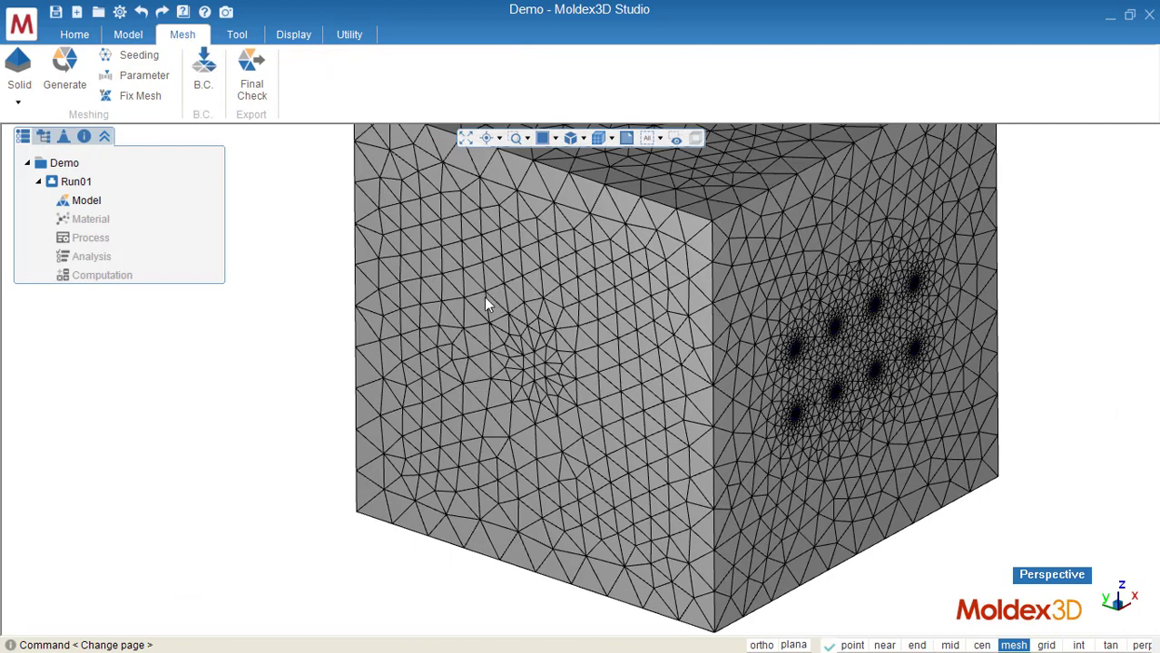
click(143, 76)
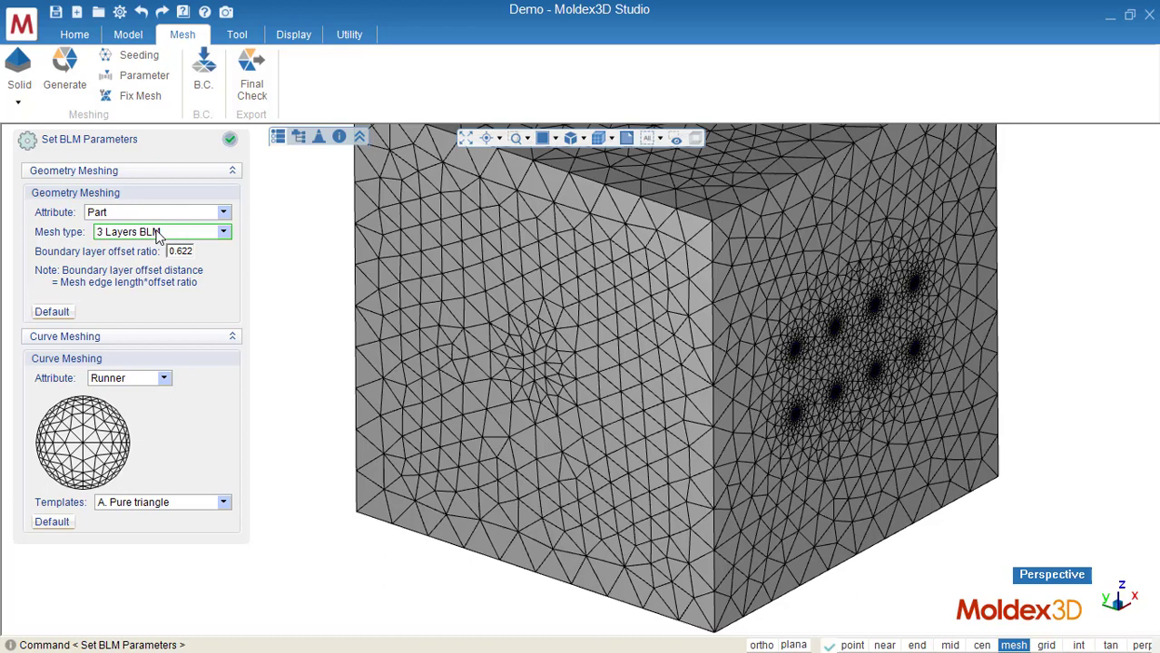
click(159, 234)
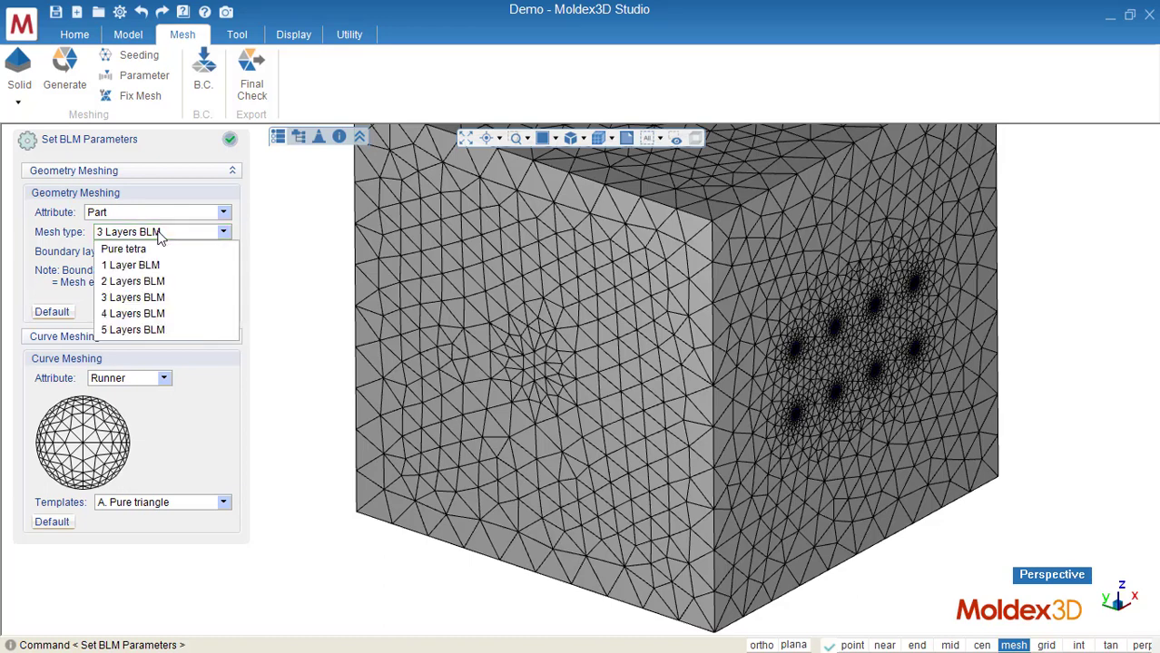
click(170, 215)
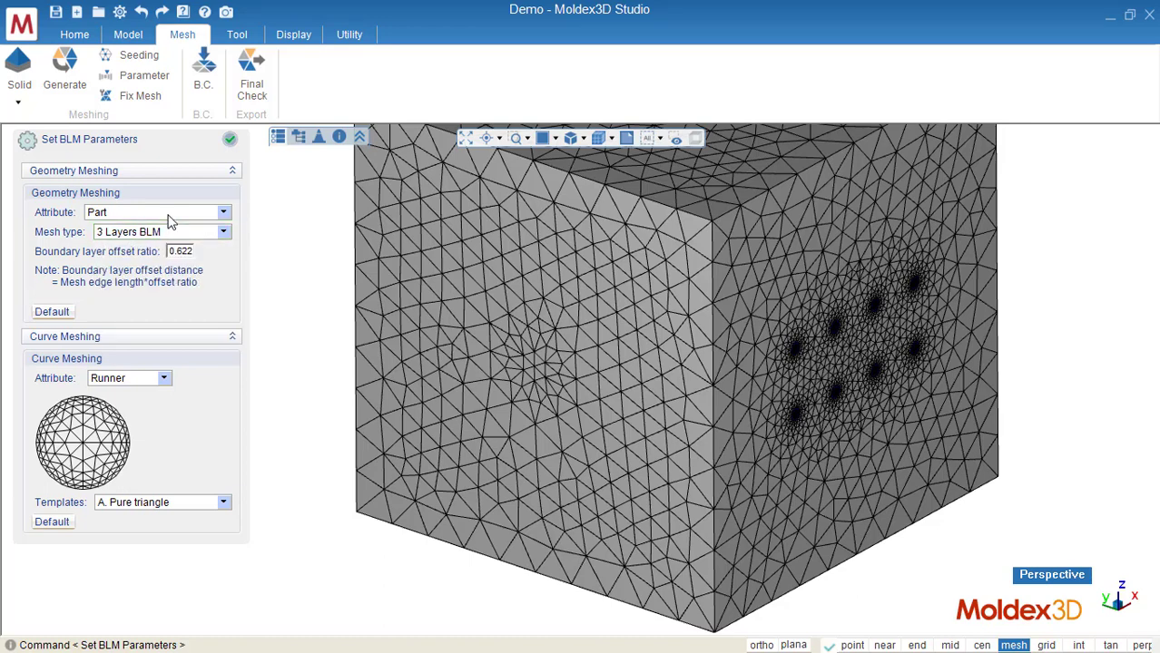
click(169, 214)
click(171, 215)
click(165, 379)
click(165, 379)
click(231, 148)
middle_drag(484, 267, 560, 303)
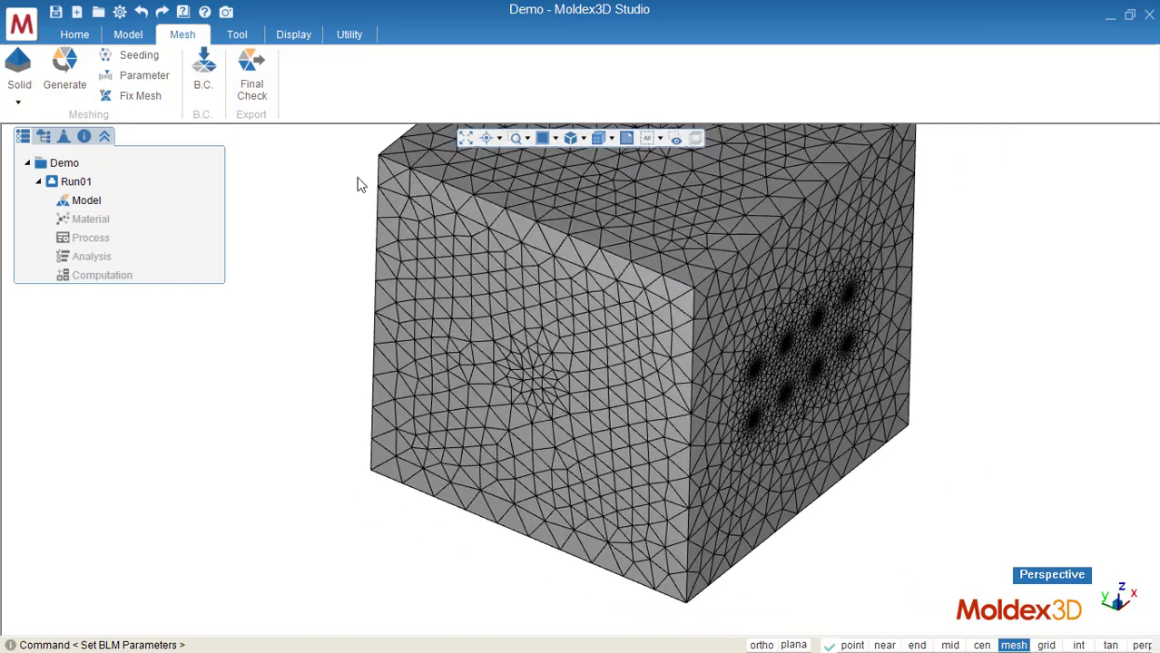
- Run the final mesh check and continue, loading Cavity.mfe as Run01's model
click(258, 86)
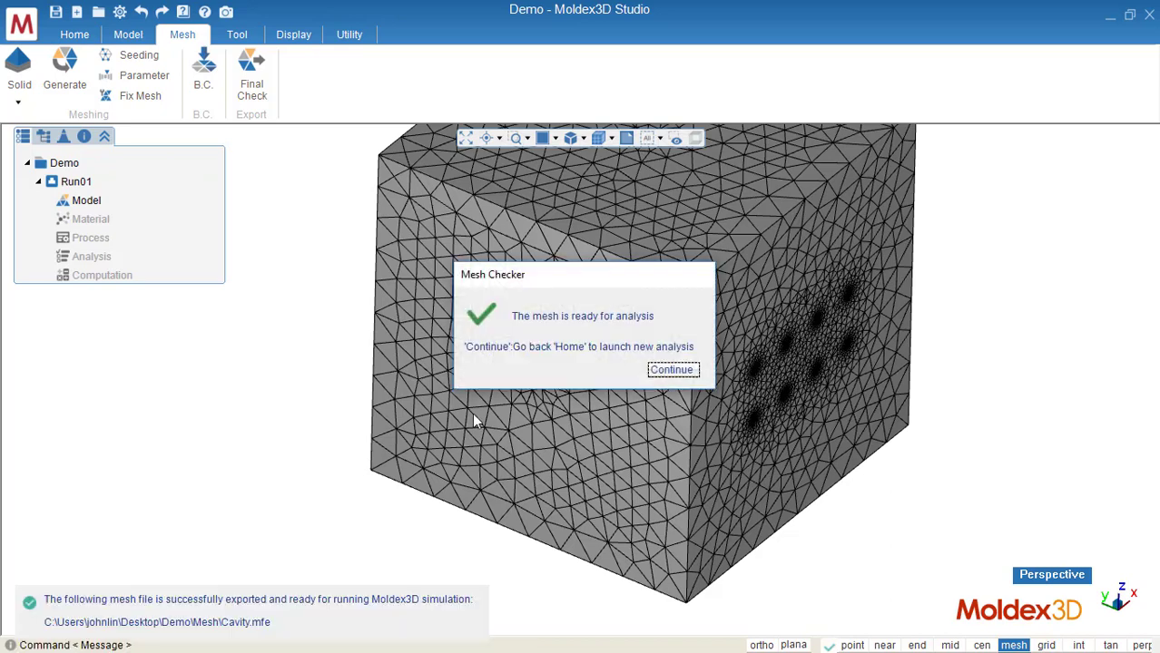
click(672, 370)
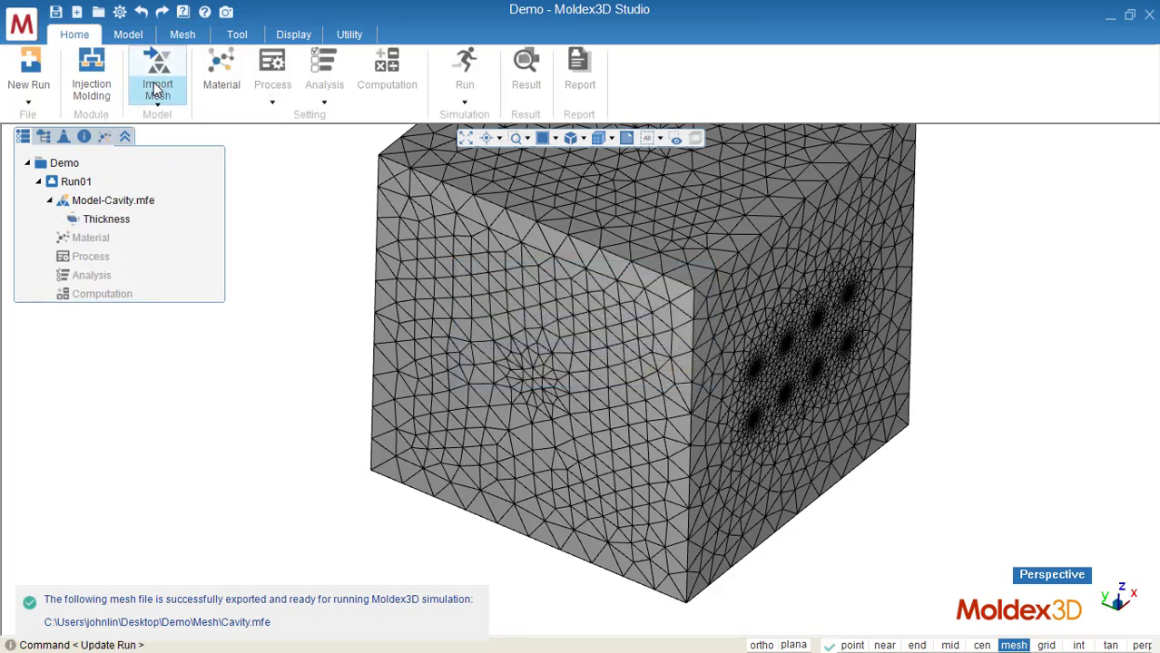
- Launch the Material Wizard from the part's Material drop-down and browse the Moldex3D Bank
click(223, 91)
click(213, 195)
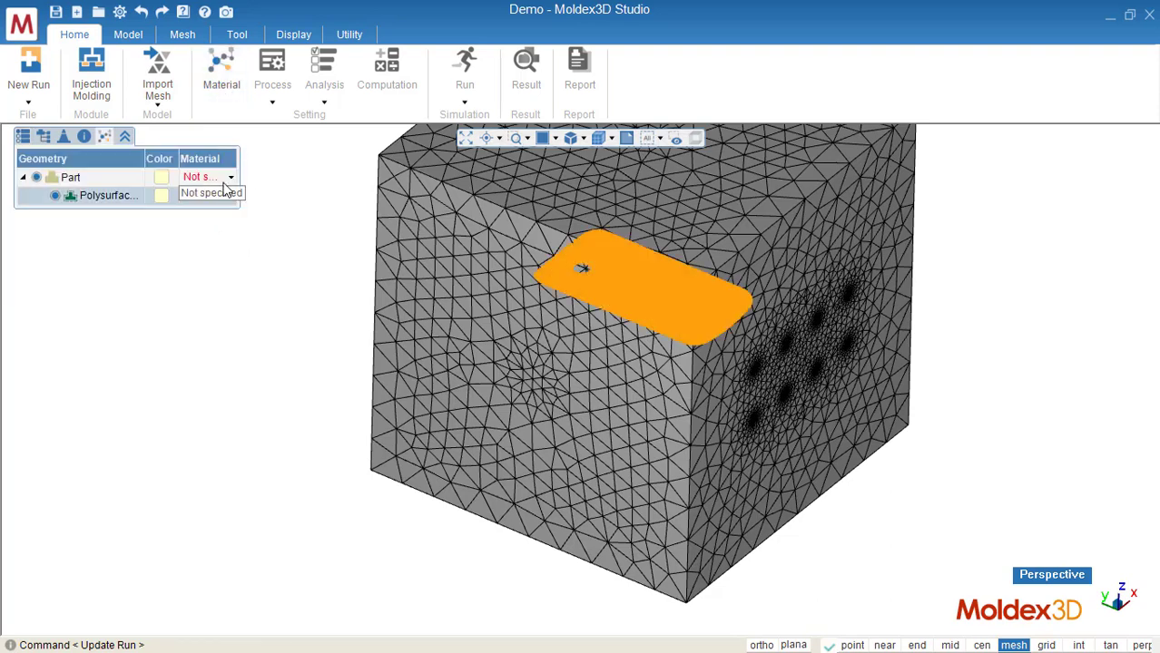
click(229, 192)
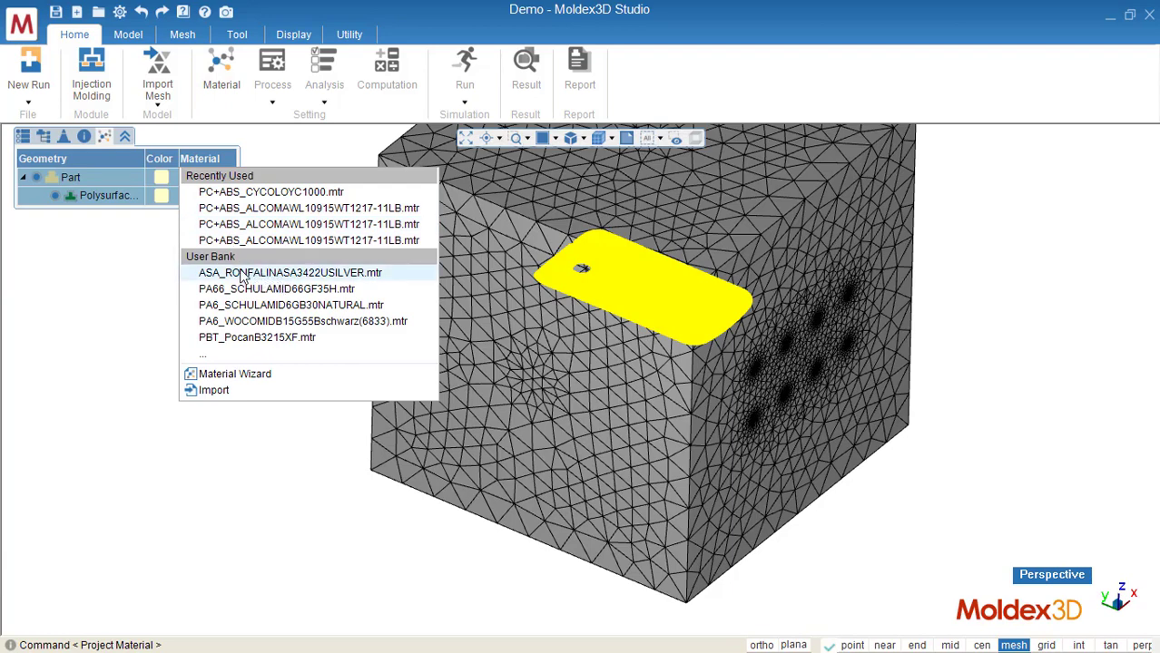
click(248, 382)
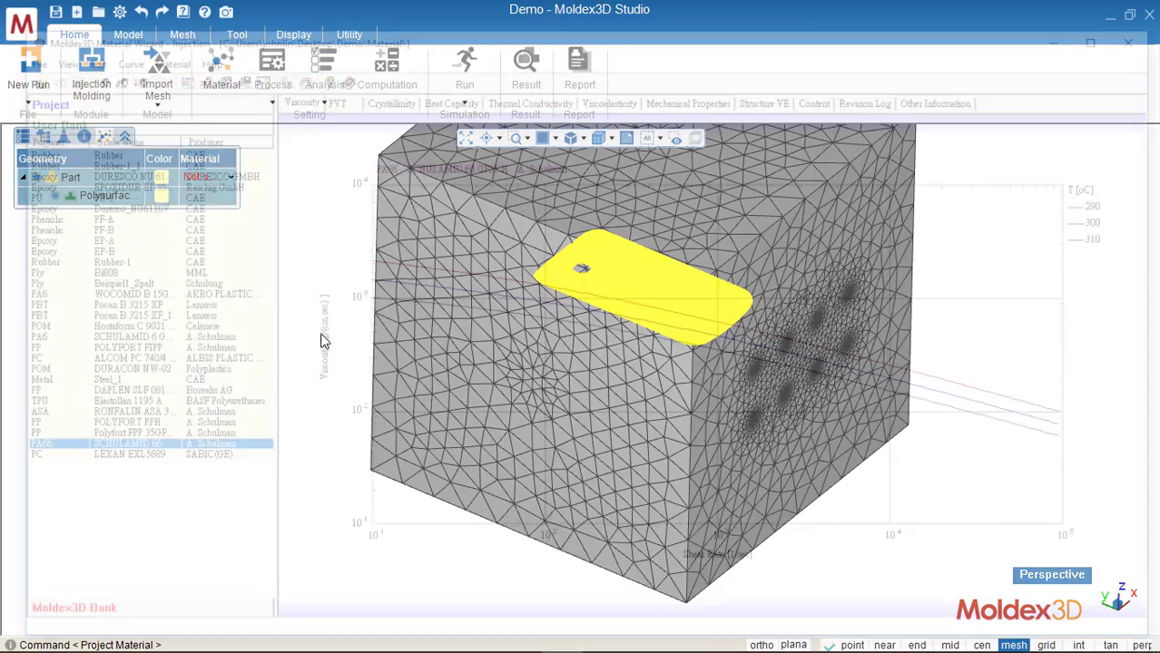
click(216, 623)
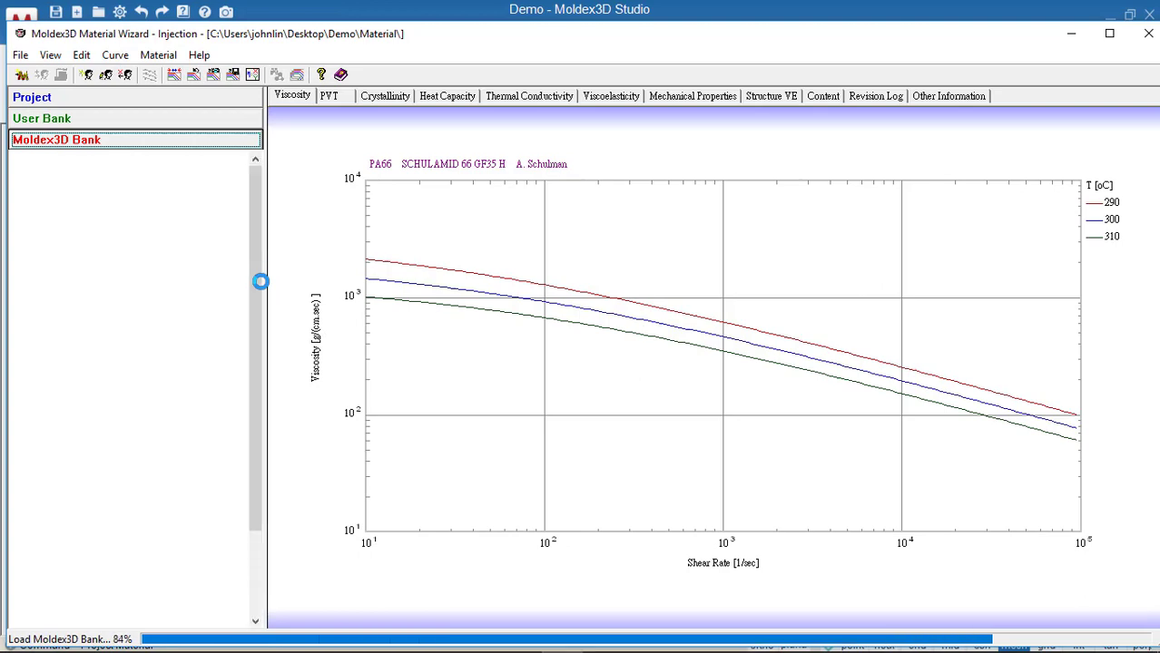
- Add PC+ABS ALBIS PLASTIC ALCOM AWL 109/15 WT1217-11LB to the project, skipping the user bank, then close the wizard
click(17, 240)
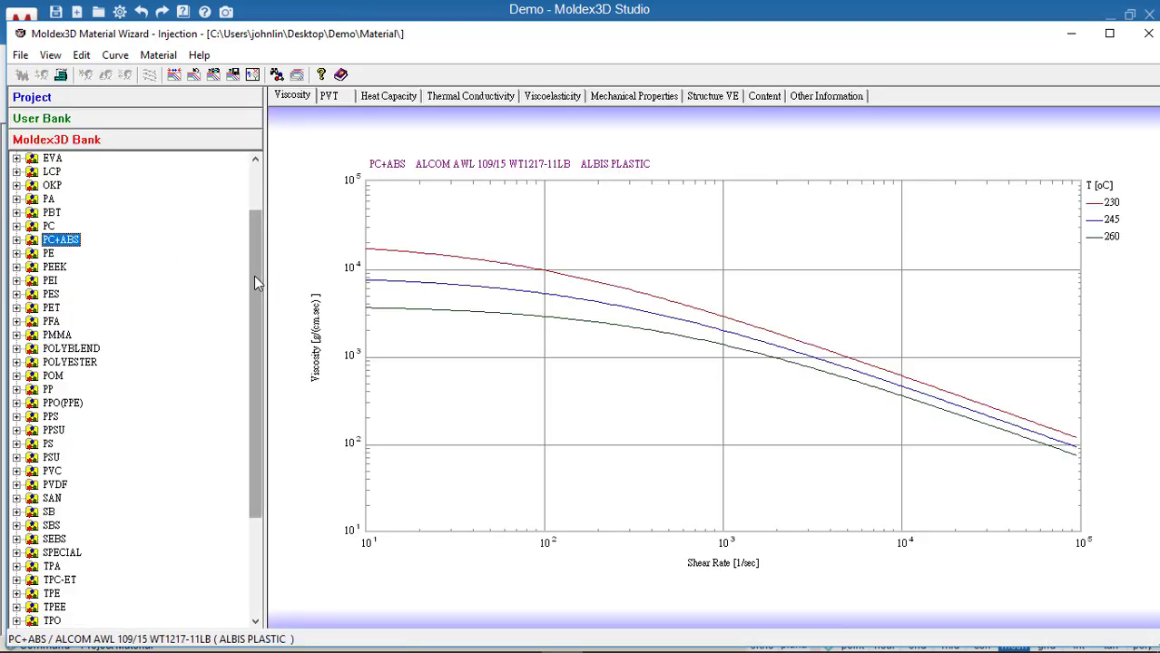
scroll(33, 290, up, 2)
click(16, 309)
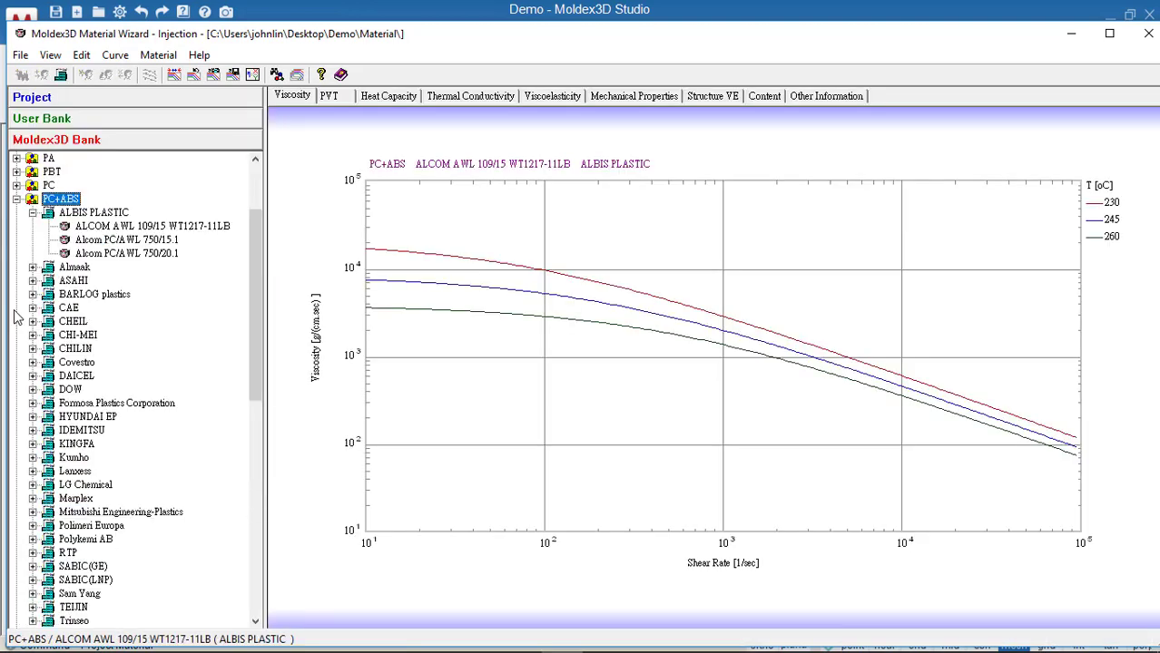
right_click(102, 229)
click(189, 236)
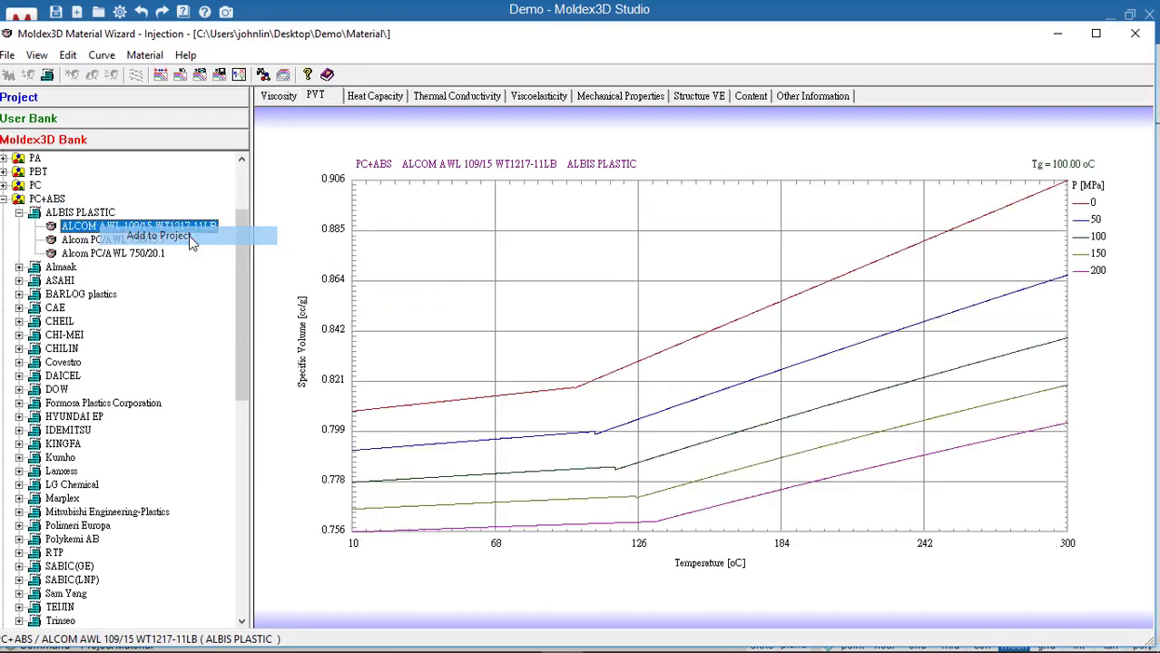
click(700, 432)
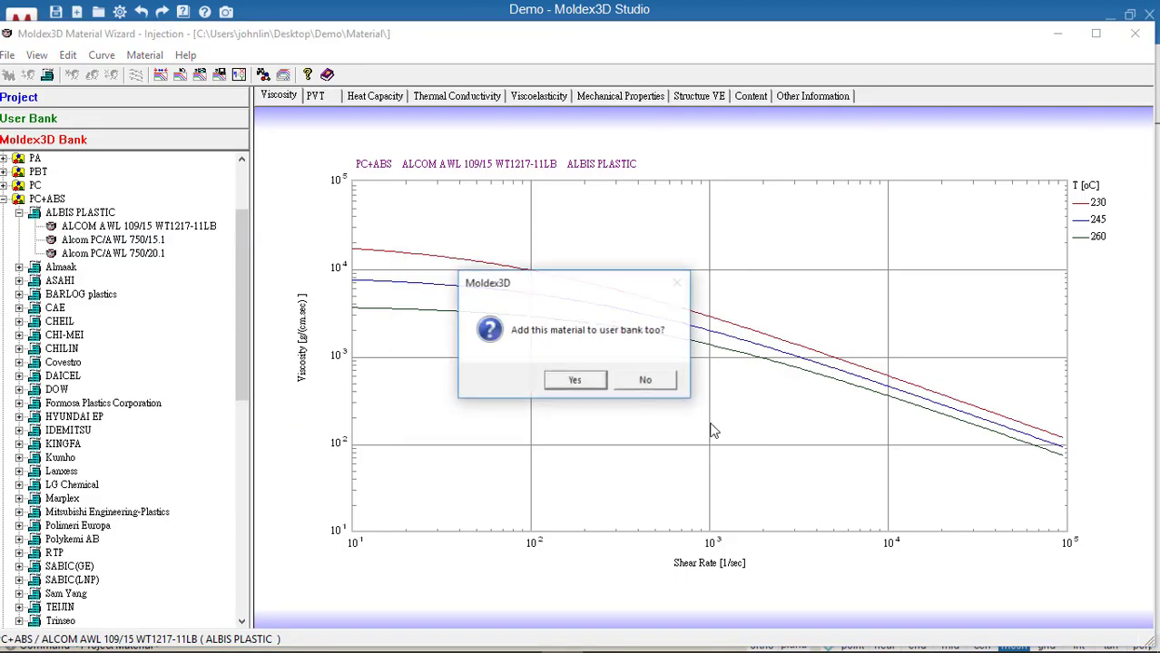
click(644, 381)
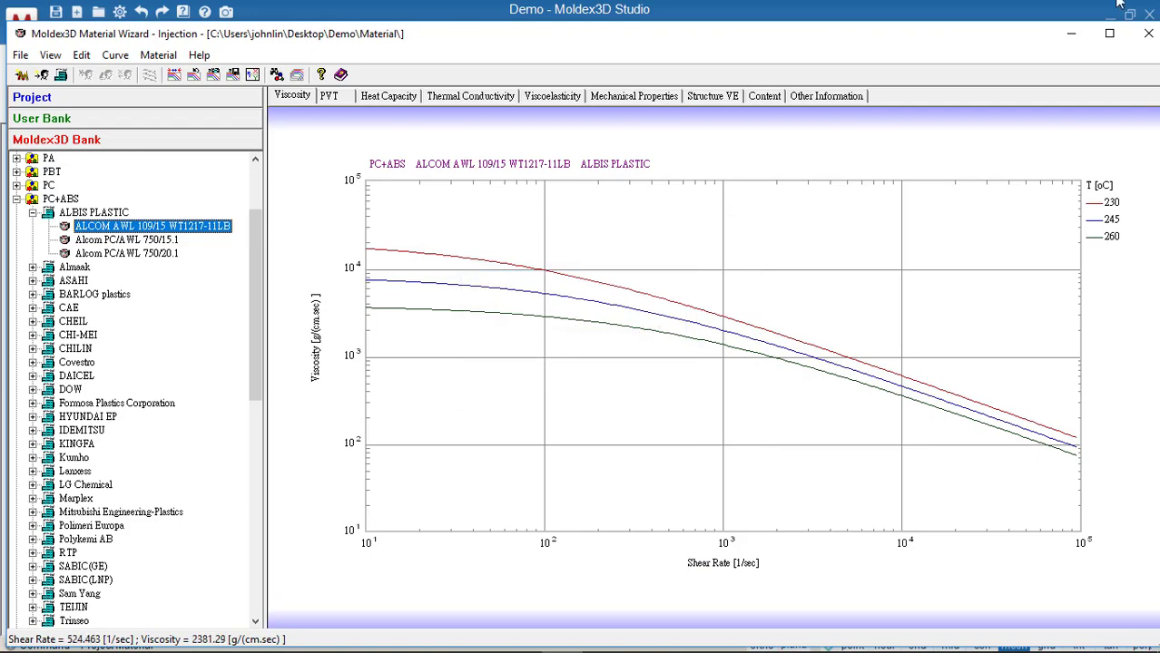
click(1147, 34)
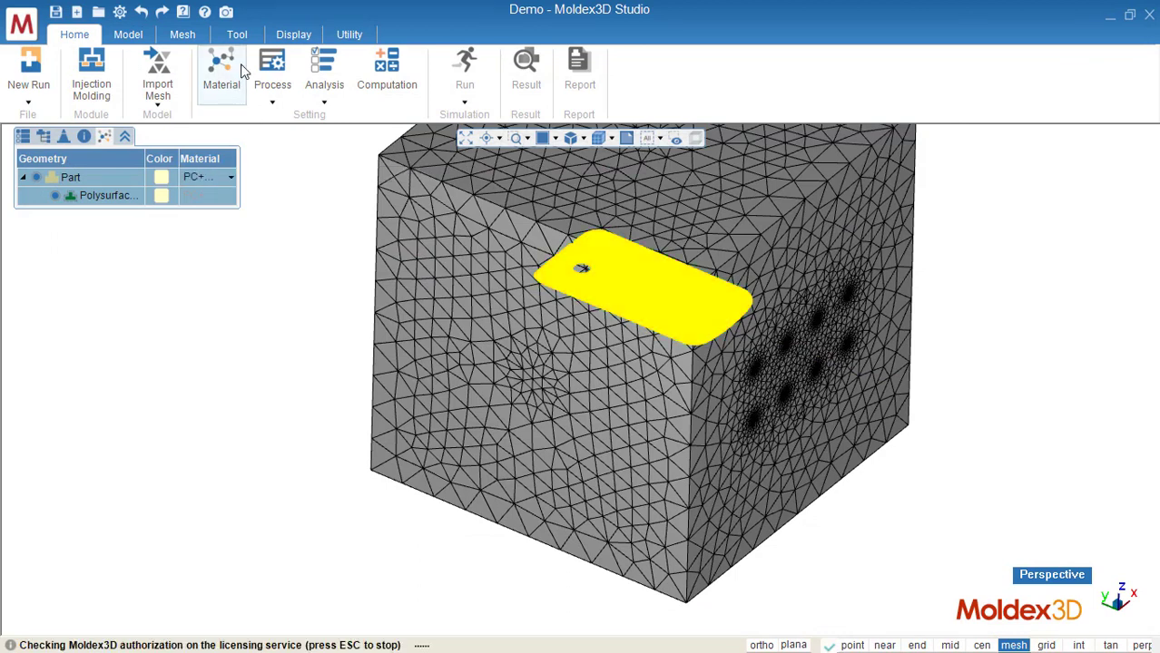
- Launch the Process Wizard for Demo_Run1_2.pro from the Home tab's Process menu
click(282, 107)
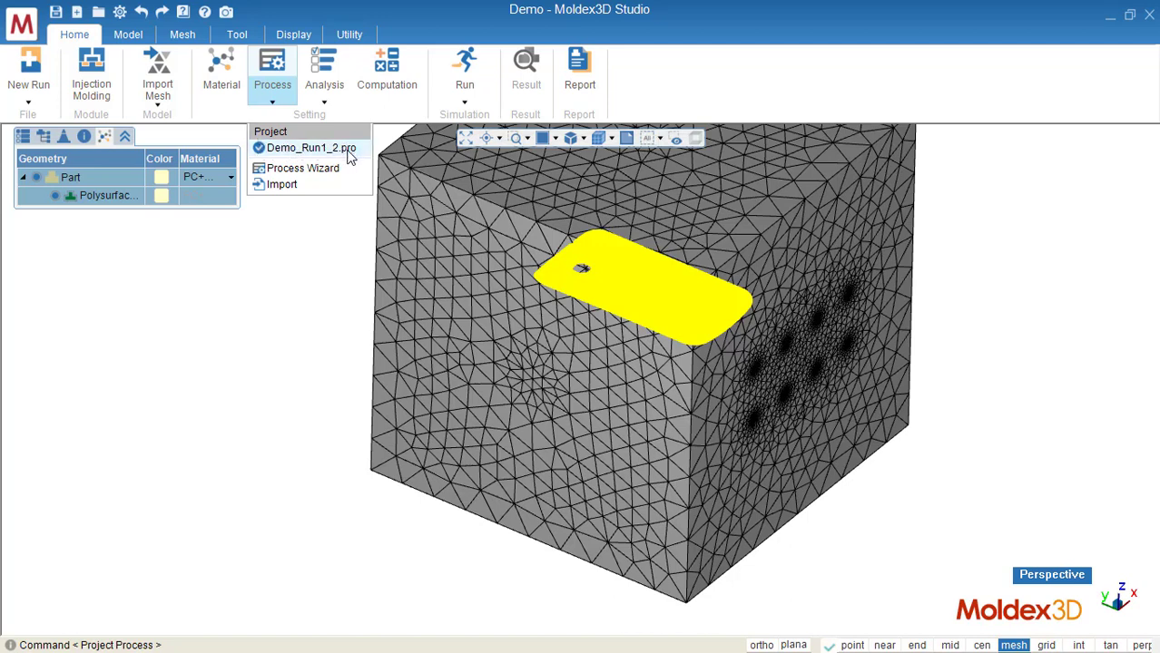
click(312, 173)
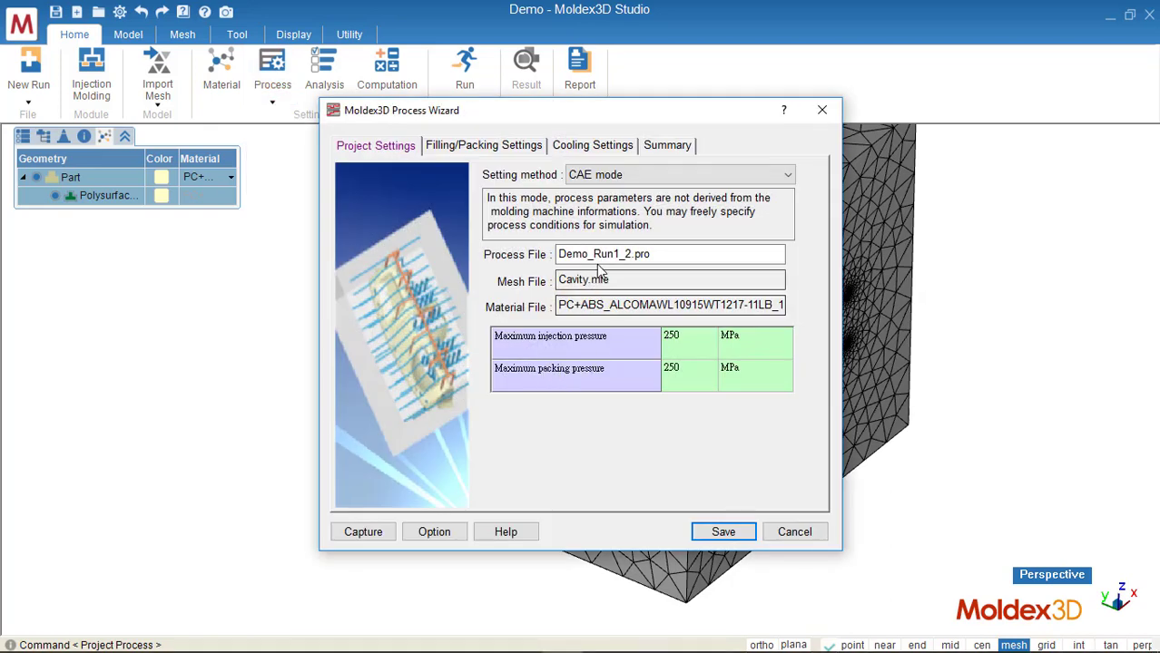
- Set filling time to 0.5 s with a single-section 70% flow rate profile
click(517, 146)
key(Tab)
text(0.5)
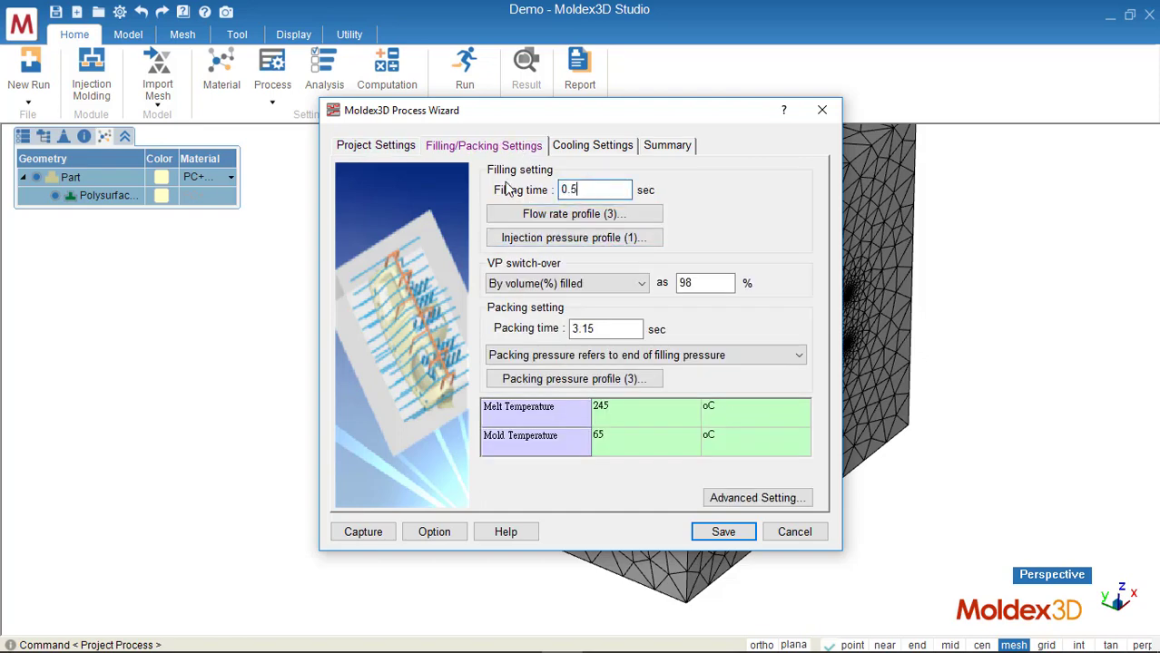
click(547, 218)
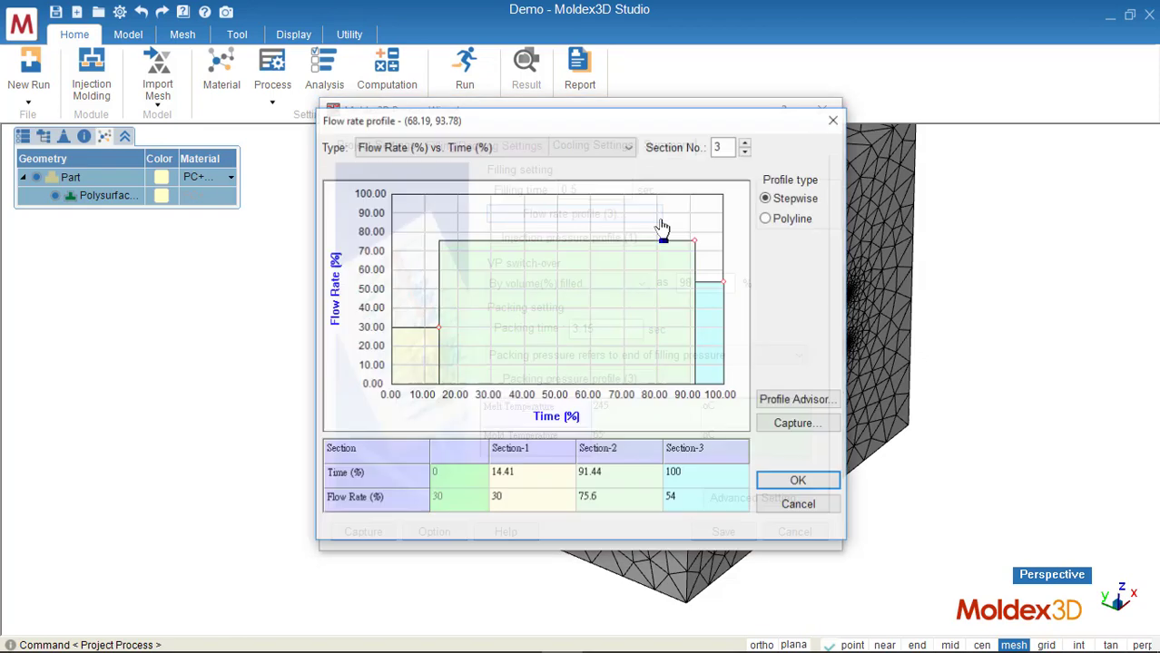
double_click(718, 147)
text(1)
click(745, 152)
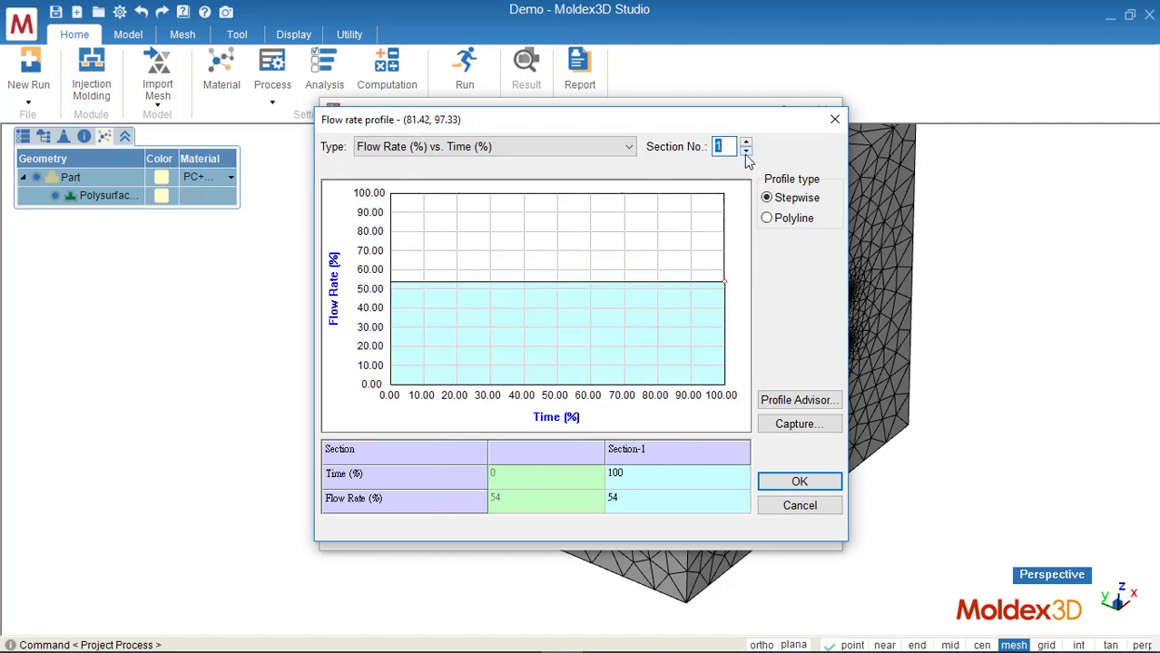
click(672, 502)
text(70)
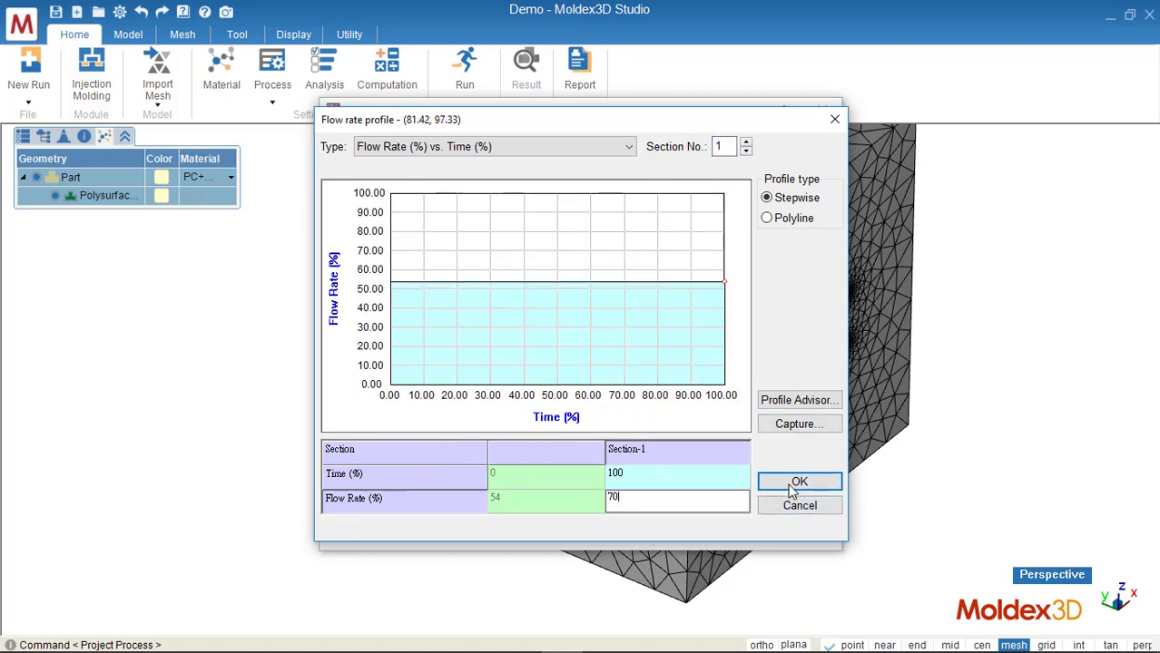
click(796, 482)
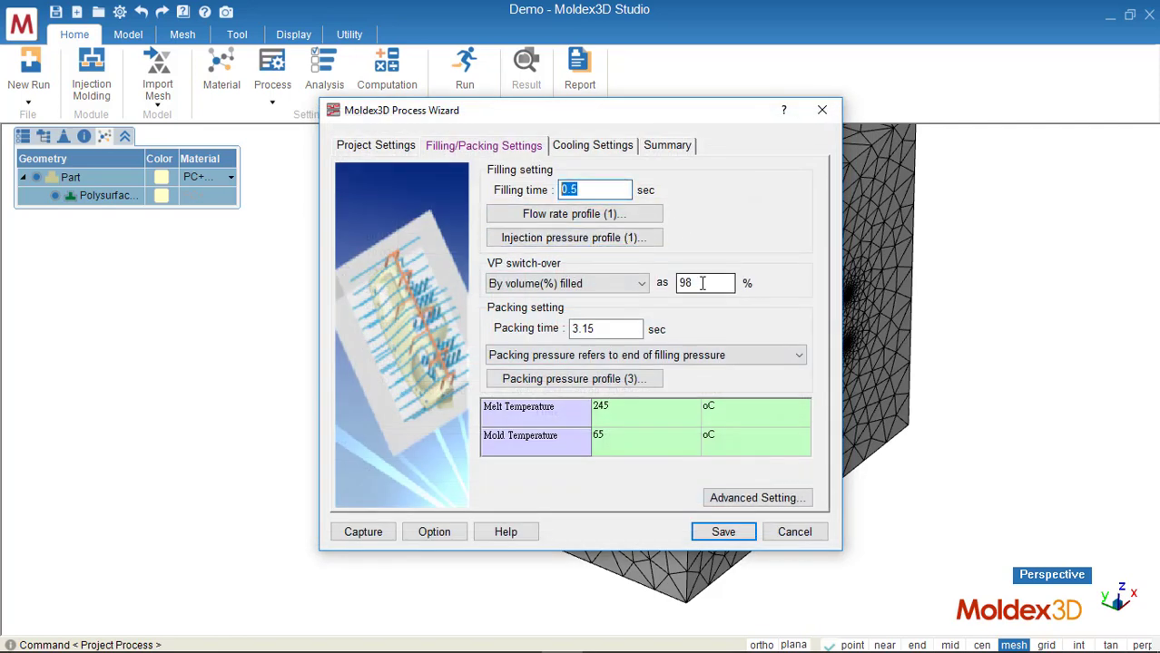
- Set packing time to 5 s with a single-section 50% packing pressure profile
key(Tab)
key(Tab)
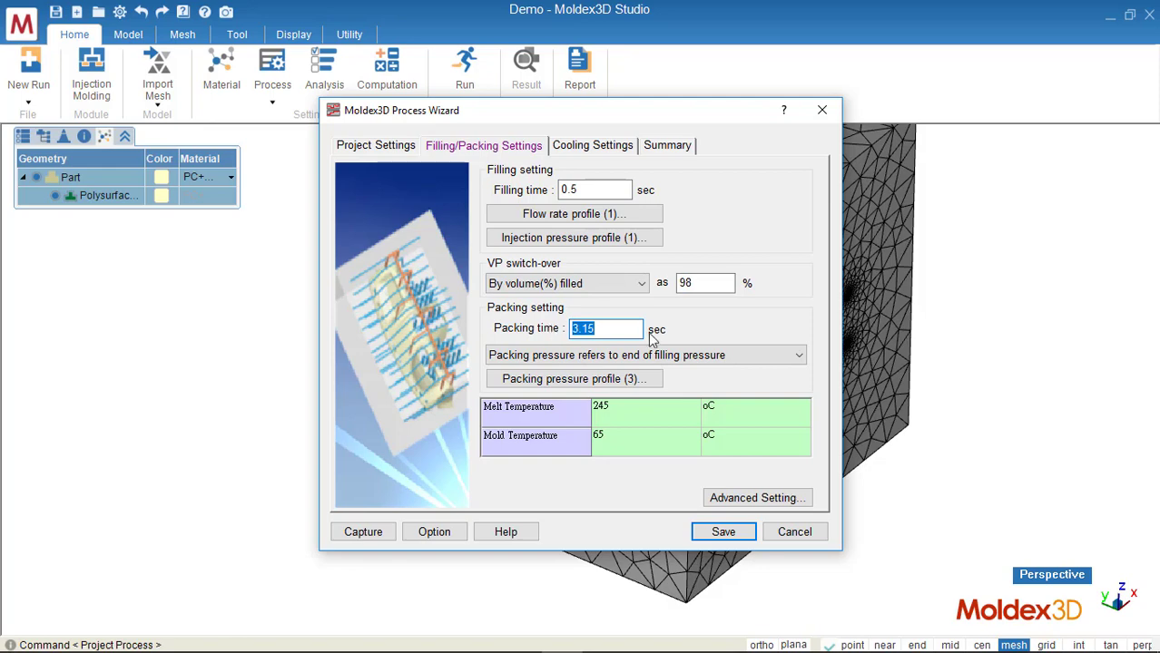
text(5)
click(638, 383)
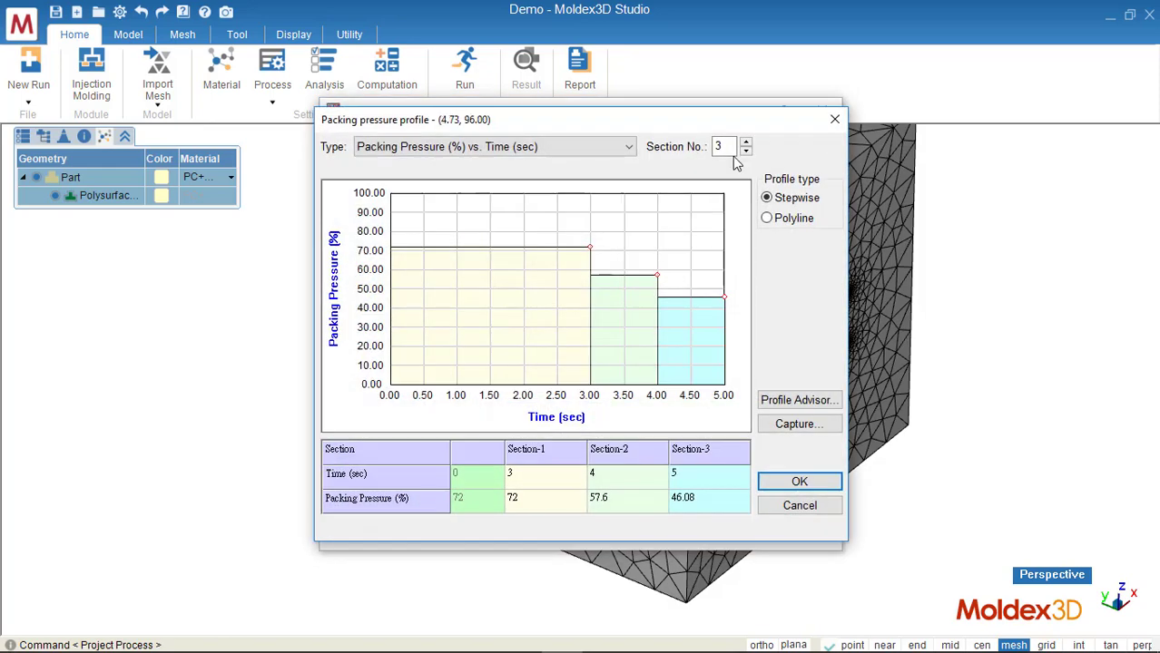
click(746, 153)
click(746, 152)
click(660, 501)
text(50)
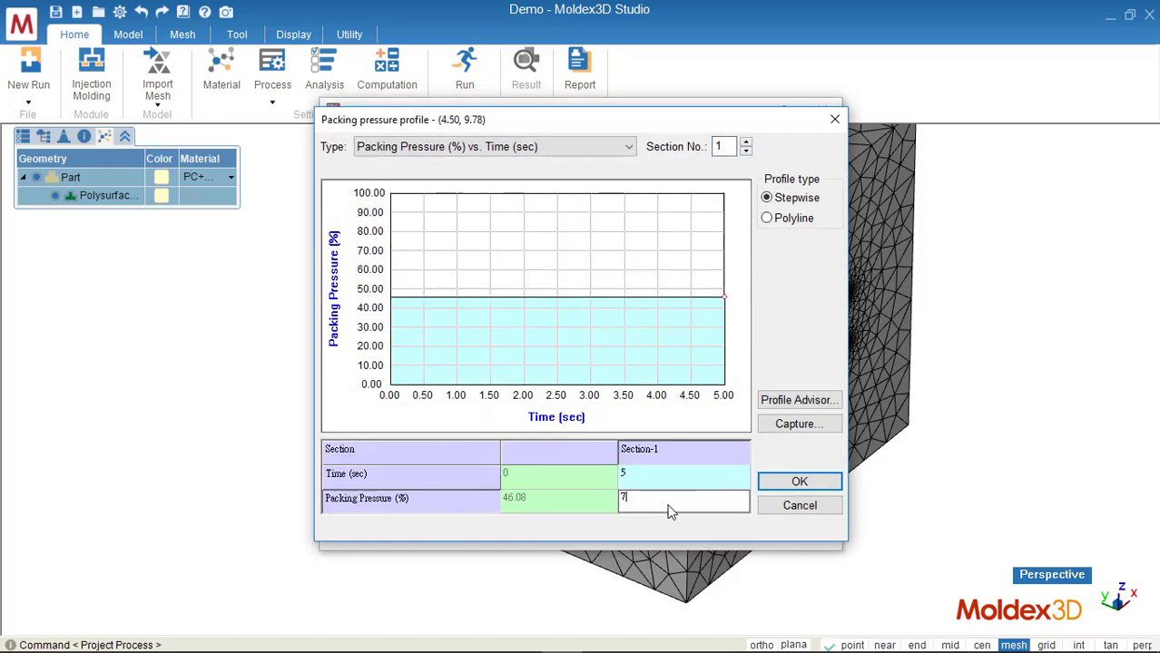
click(798, 481)
- Check the melt temperature of 245 and mold temperature of 65
click(659, 420)
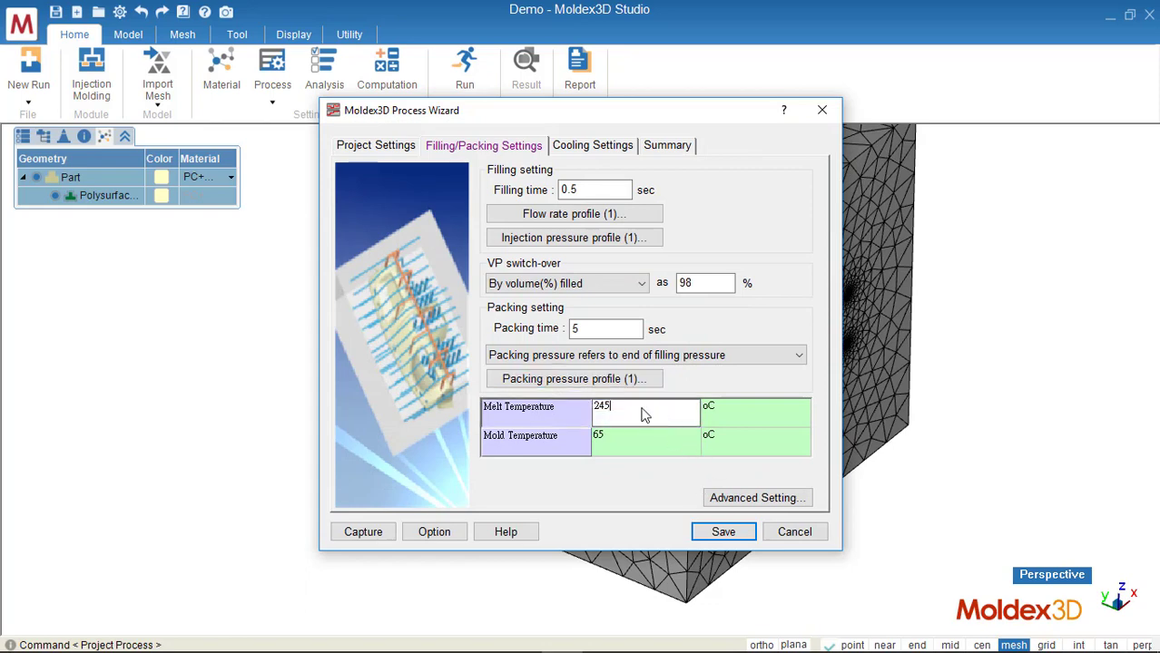
drag(641, 410, 570, 415)
click(627, 443)
drag(629, 445, 573, 442)
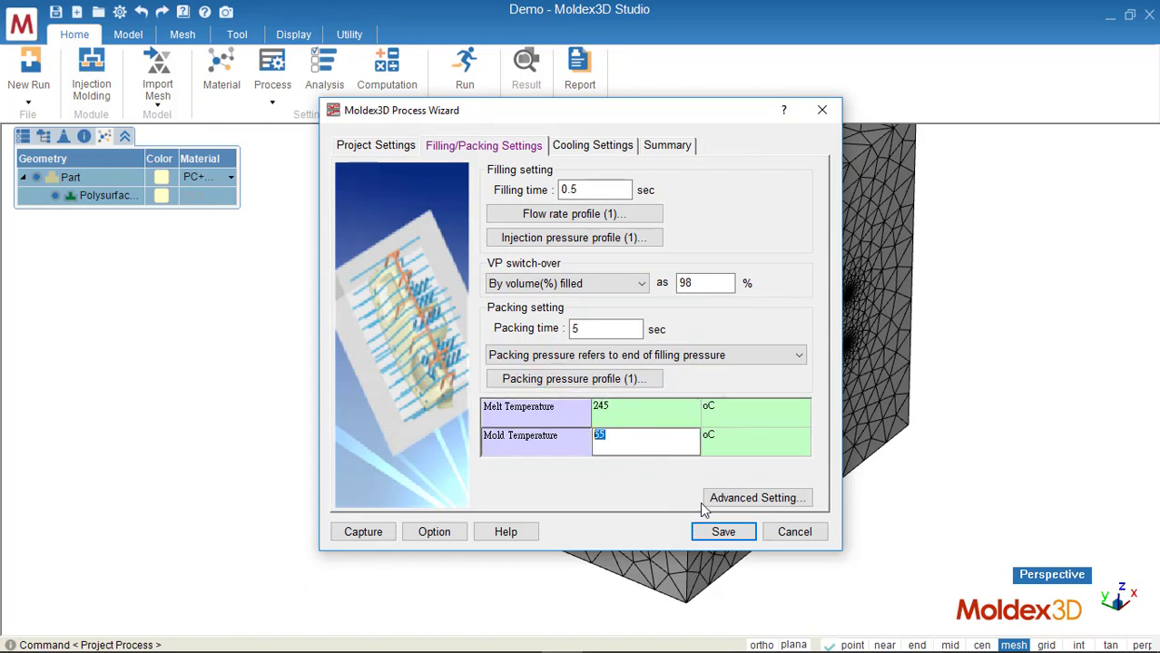
- Review the cooling settings, keeping the 10-second cooling time
click(590, 146)
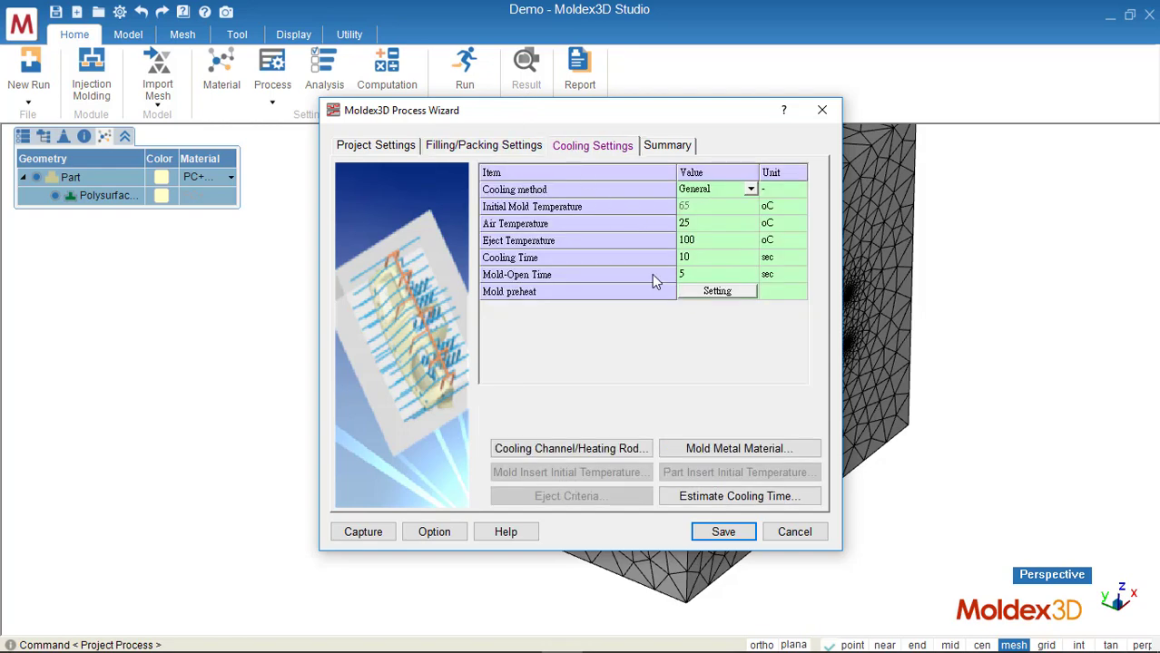
click(702, 274)
click(706, 258)
drag(706, 258, 661, 261)
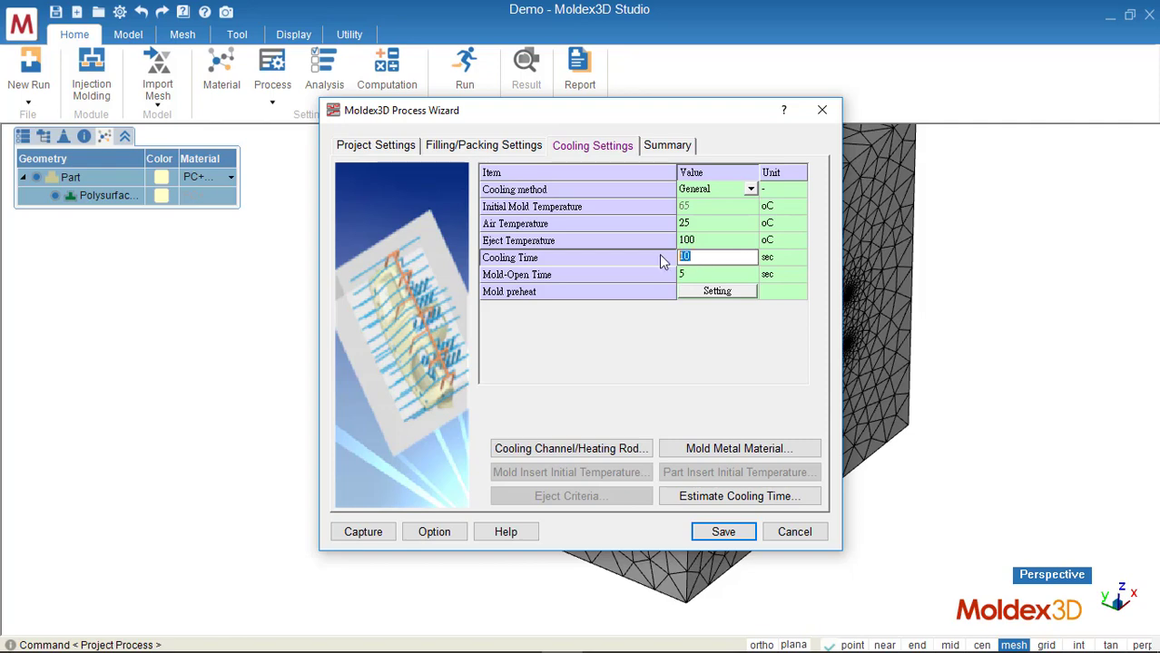
click(717, 224)
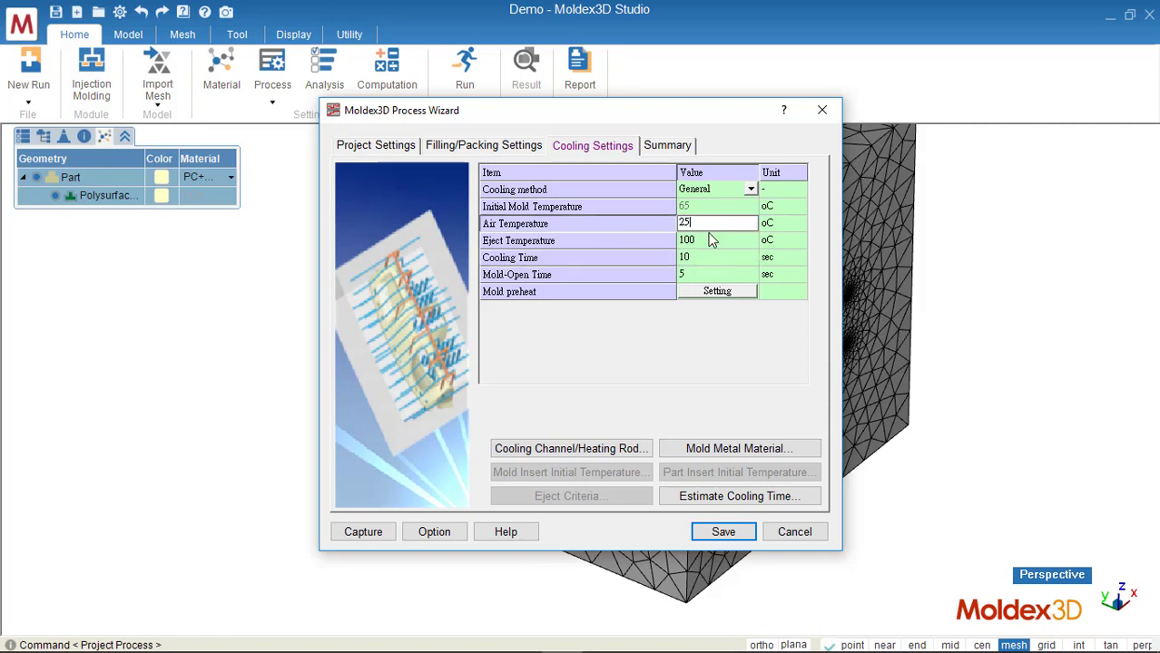
- Set channel EC2's flow rate to 80 cm³/s and apply it to all cooling channels
click(629, 448)
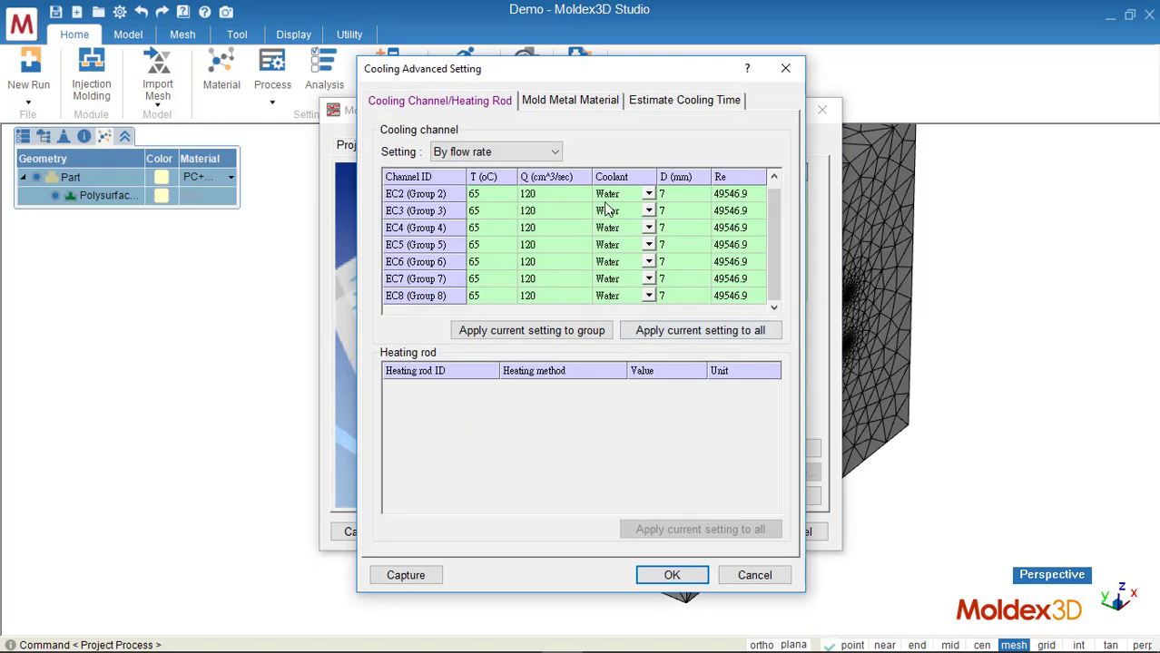
click(648, 198)
click(648, 198)
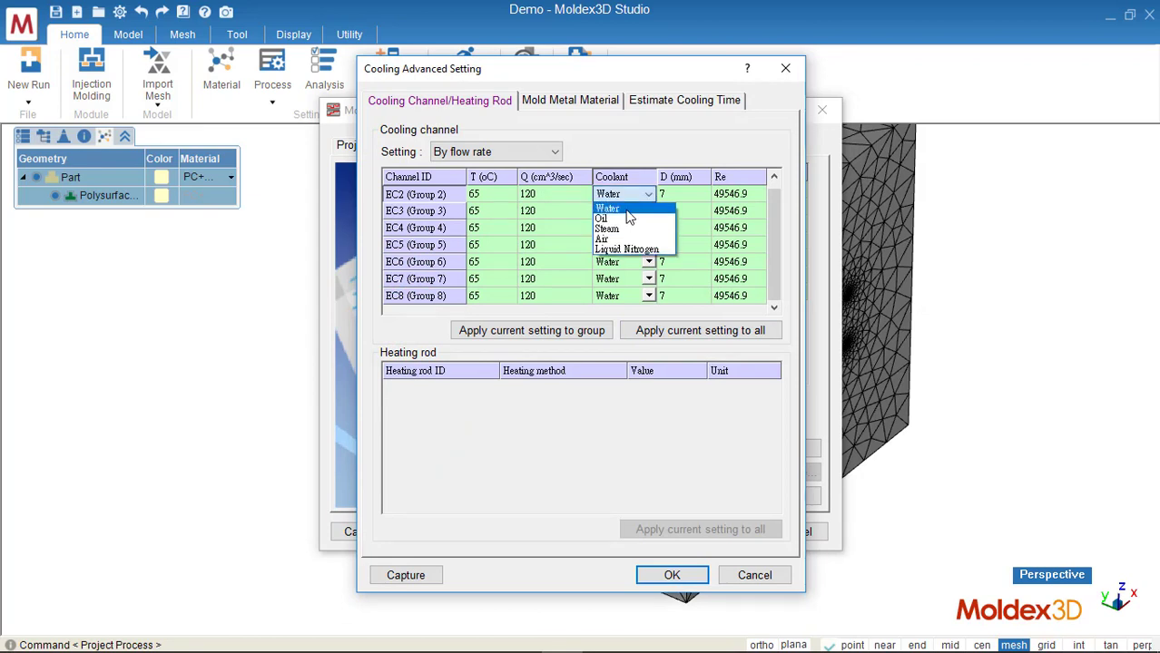
click(626, 209)
click(548, 194)
click(549, 194)
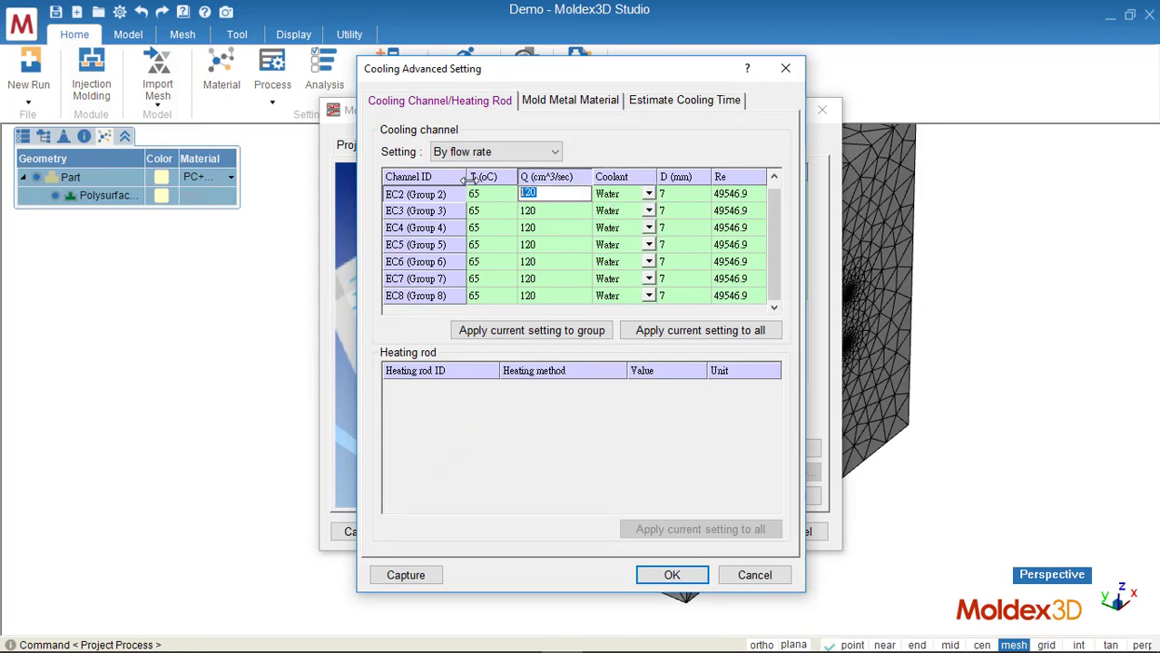
text(80)
key(Return)
click(647, 332)
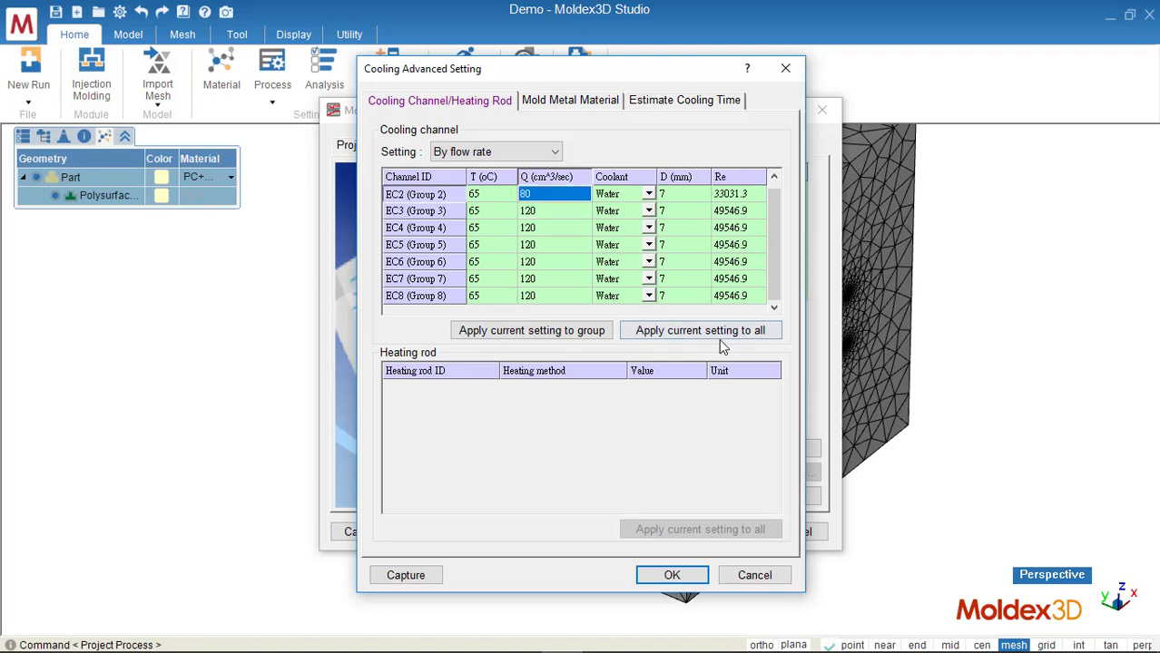
click(490, 196)
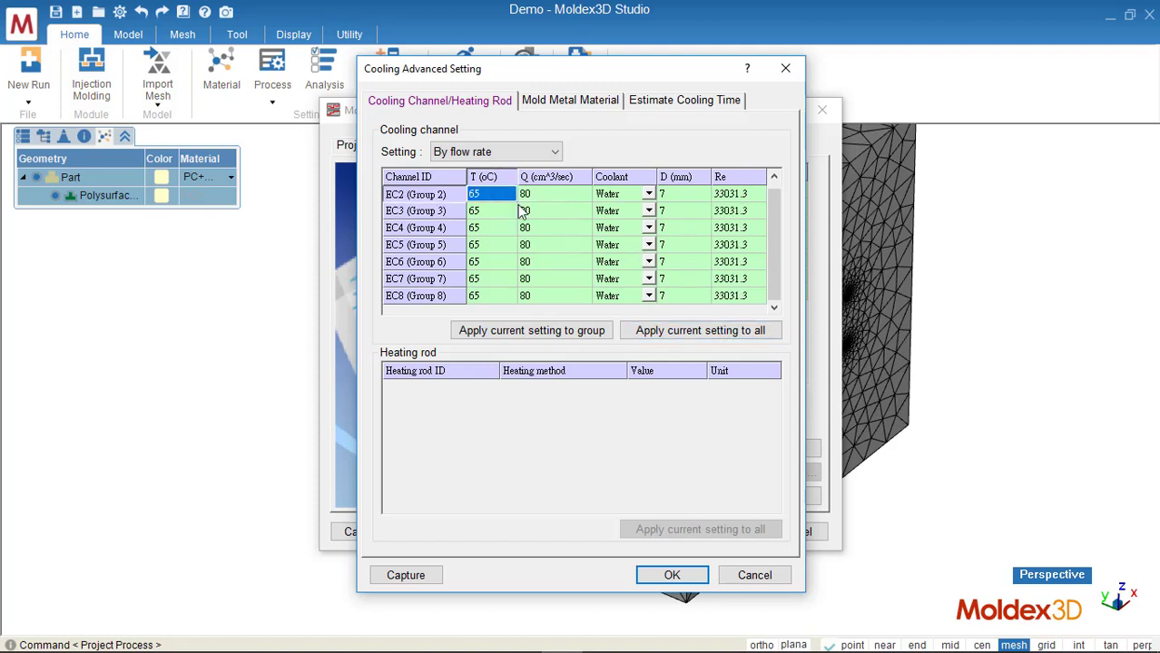
- Keep P20 as the mold metal material
click(570, 101)
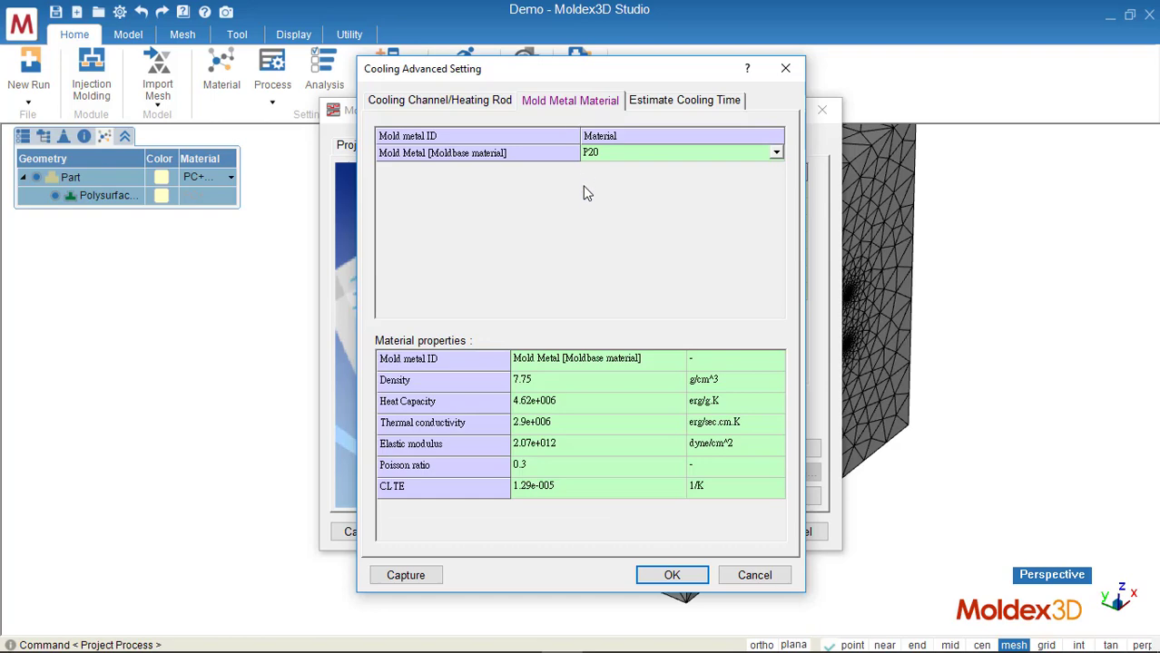
click(676, 162)
click(677, 161)
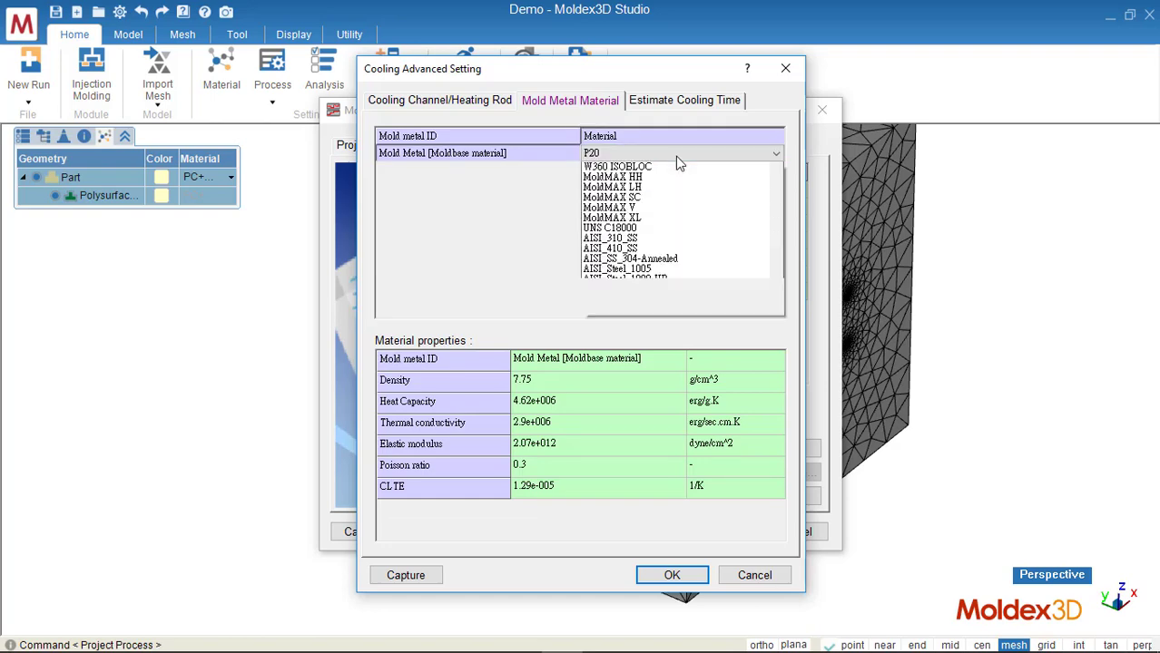
click(677, 161)
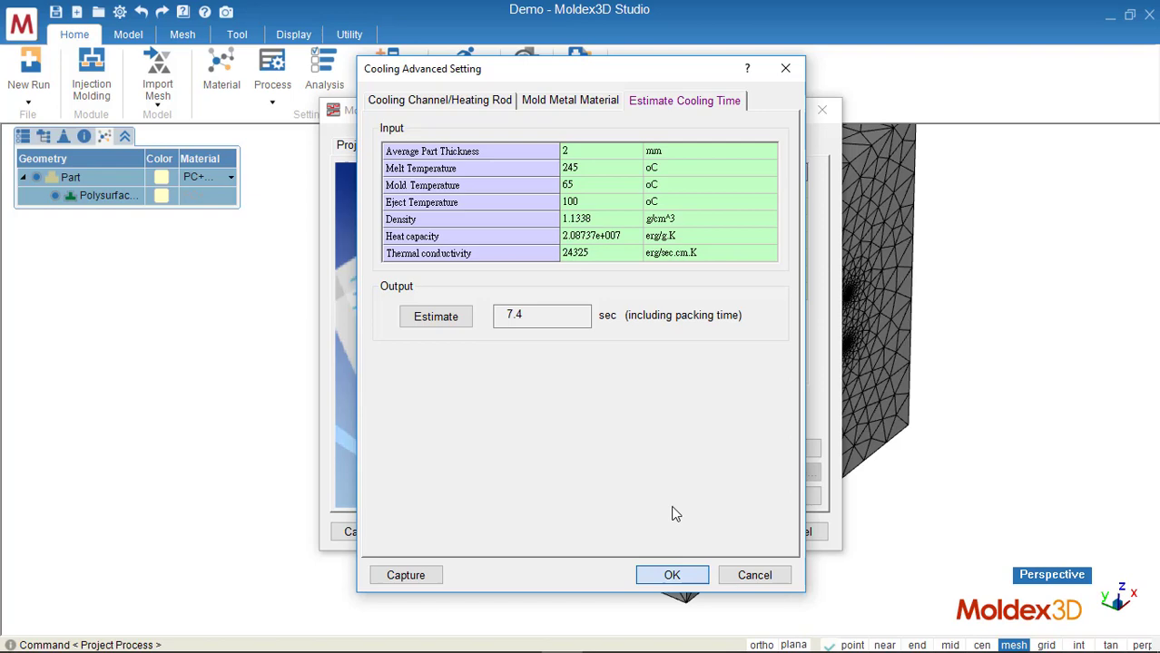
- Confirm the cooling settings and save the process conditions, overwriting Demo_Run1_2.pro
click(672, 576)
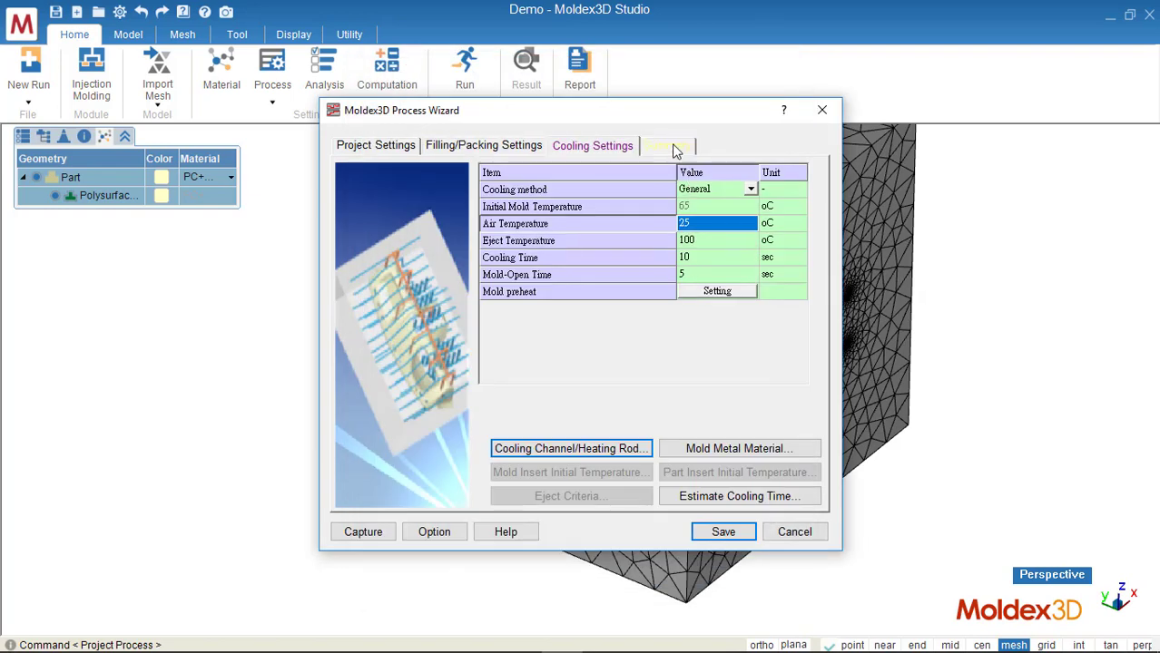
click(676, 146)
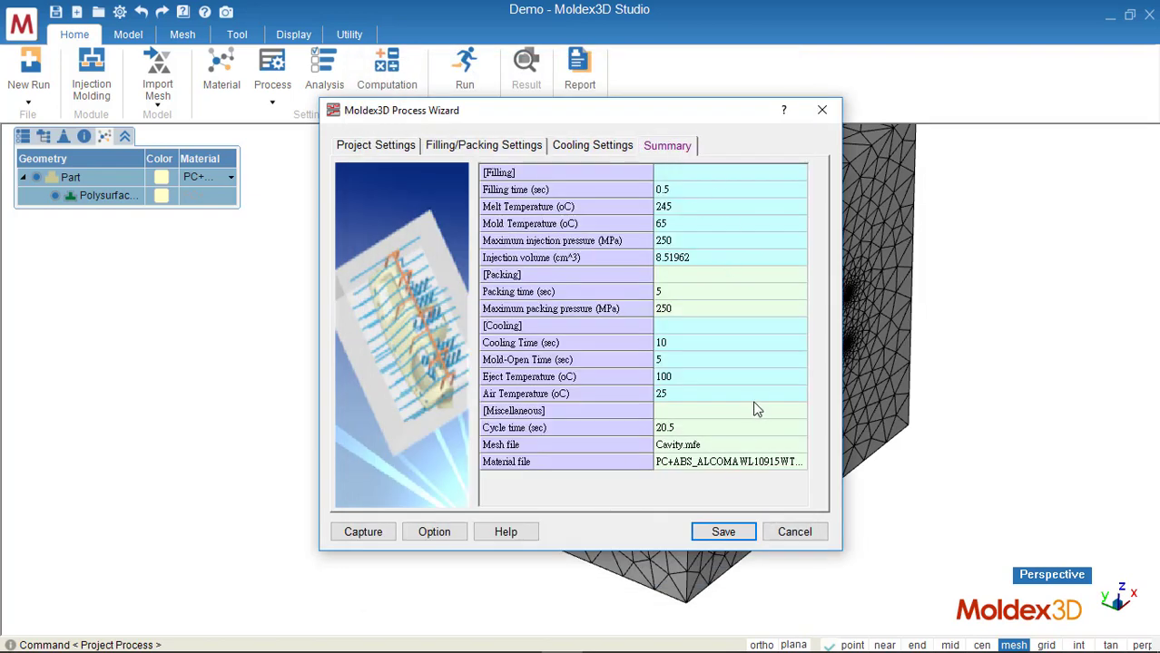
click(723, 531)
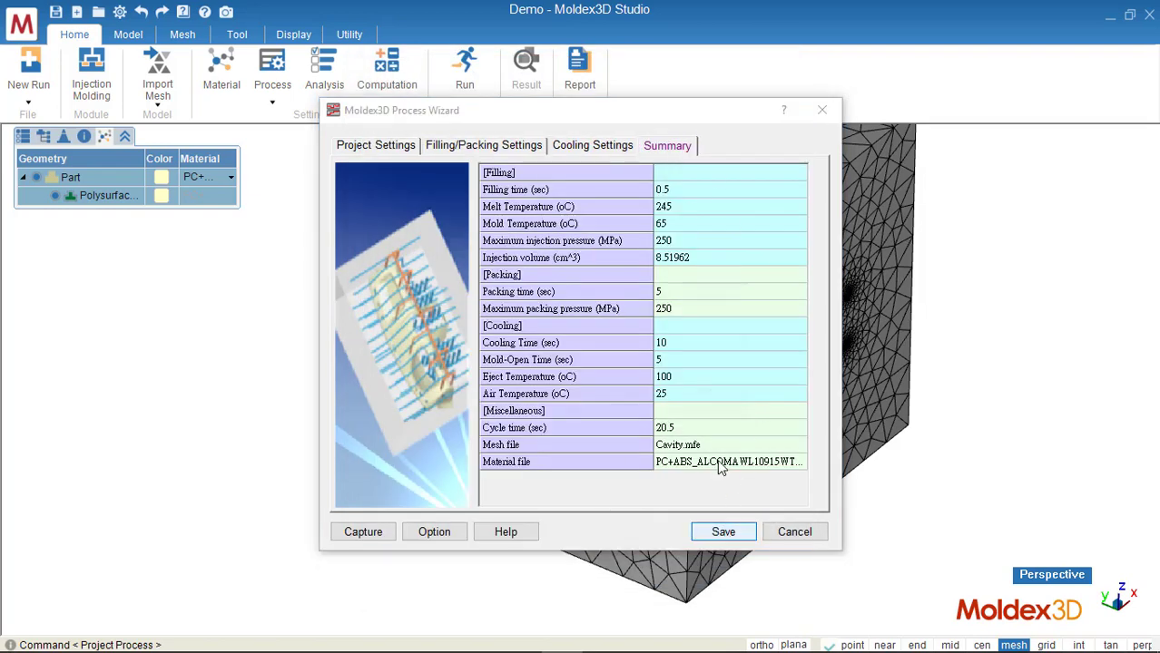
click(570, 395)
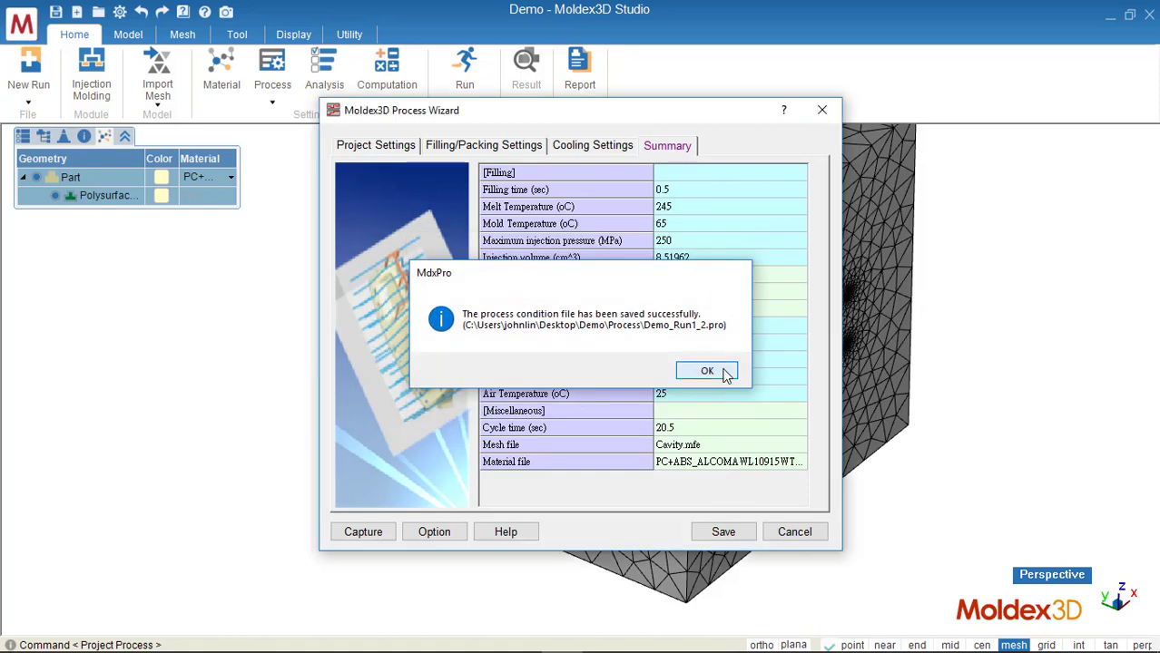
click(724, 368)
- Close the Process Wizard and select the Full Analysis -C F P C W sequence
click(793, 532)
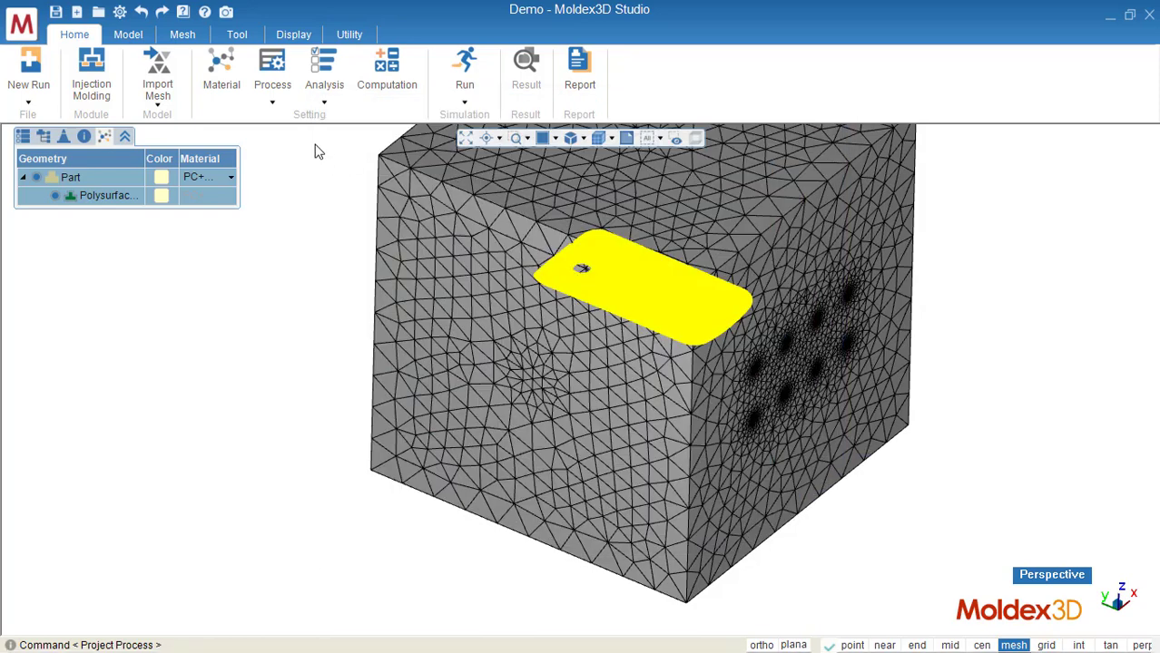
click(331, 97)
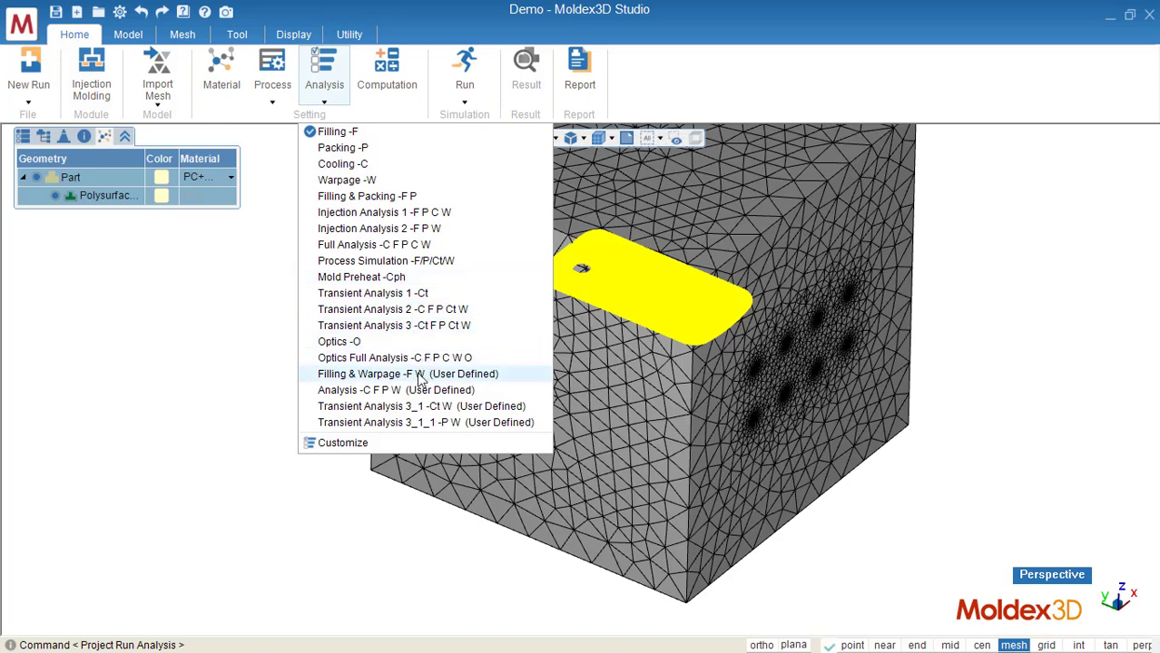
click(446, 246)
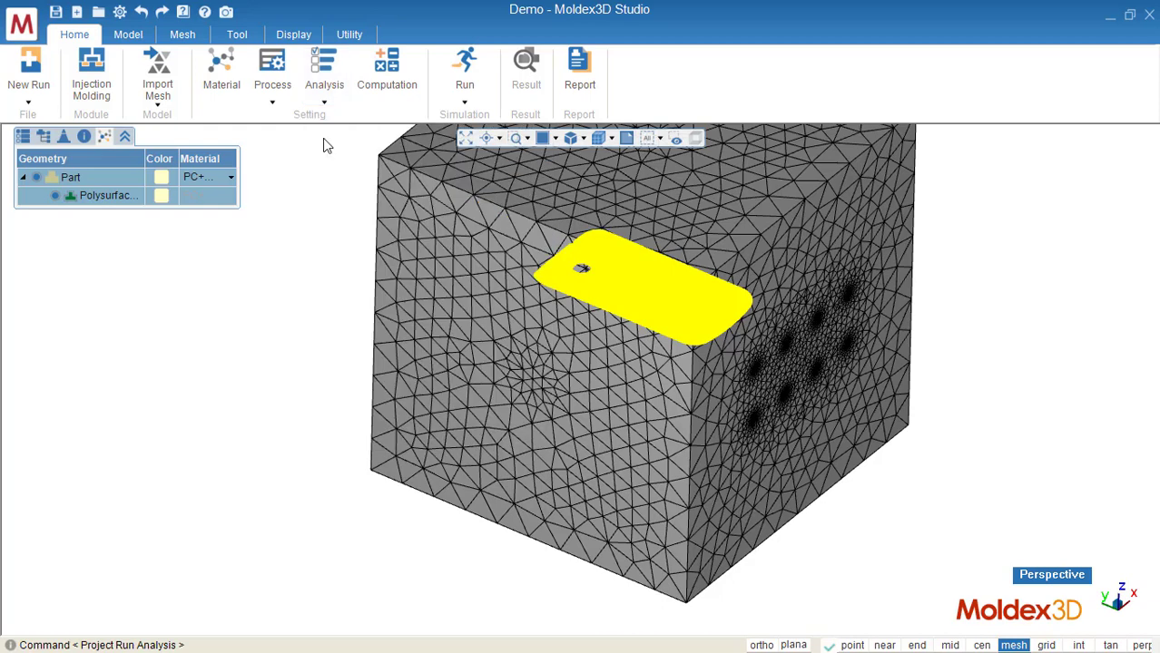
- Change the Filling and Packing output time steps from 3 to 5
click(389, 90)
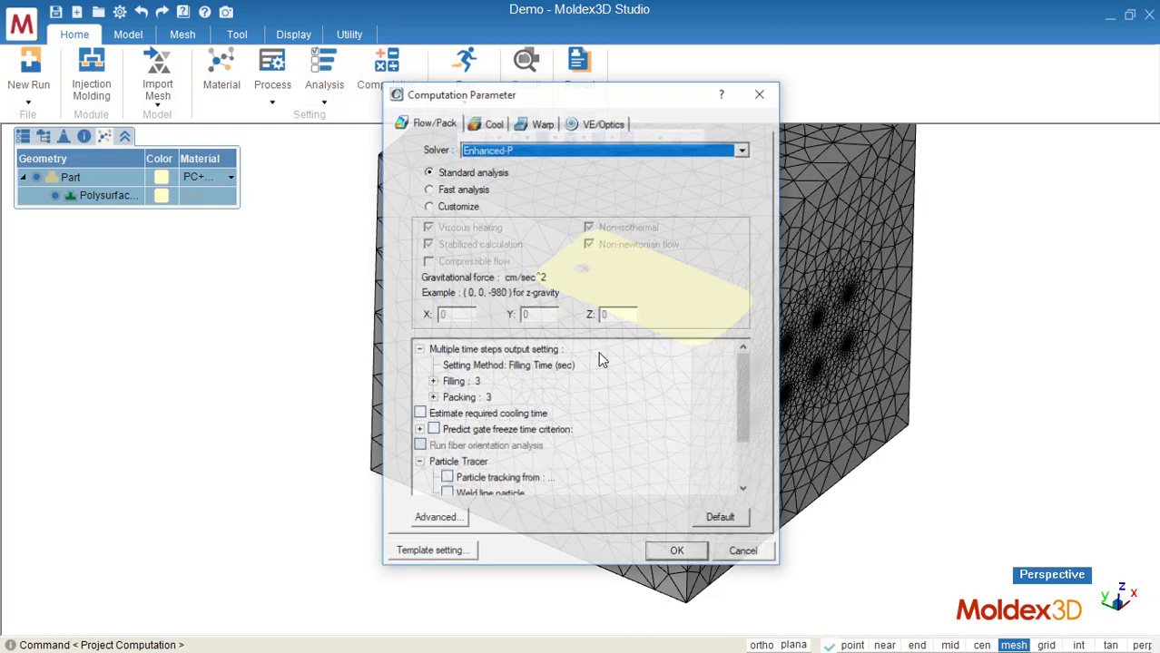
drag(745, 376, 743, 431)
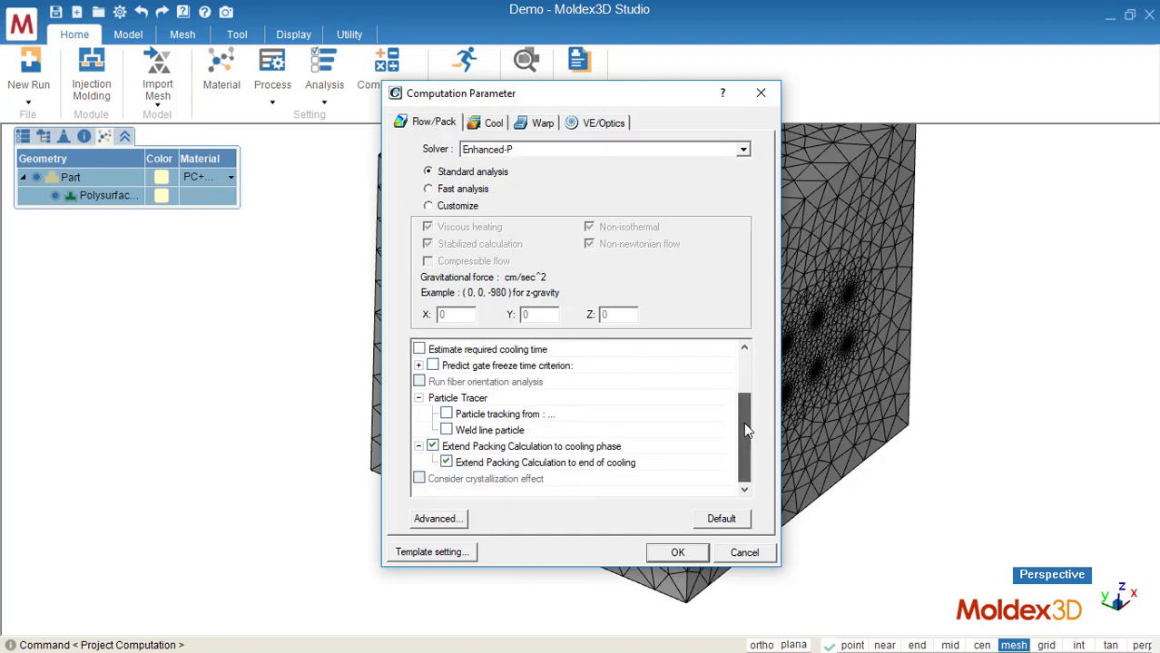
scroll(581, 399, up, 2)
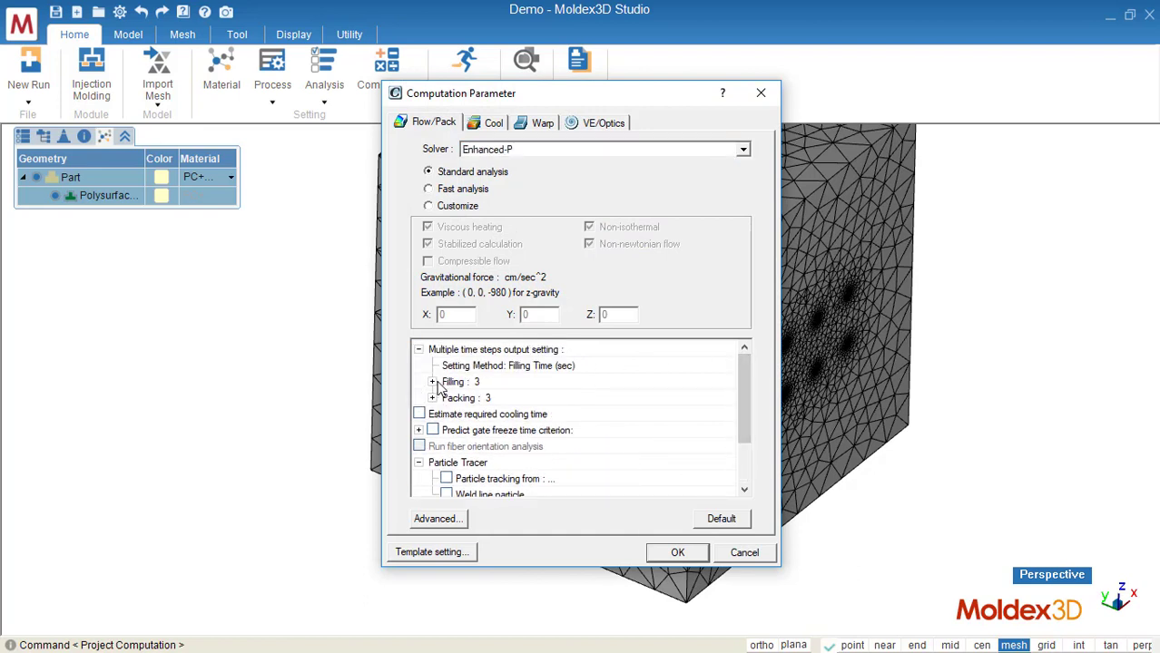
click(436, 382)
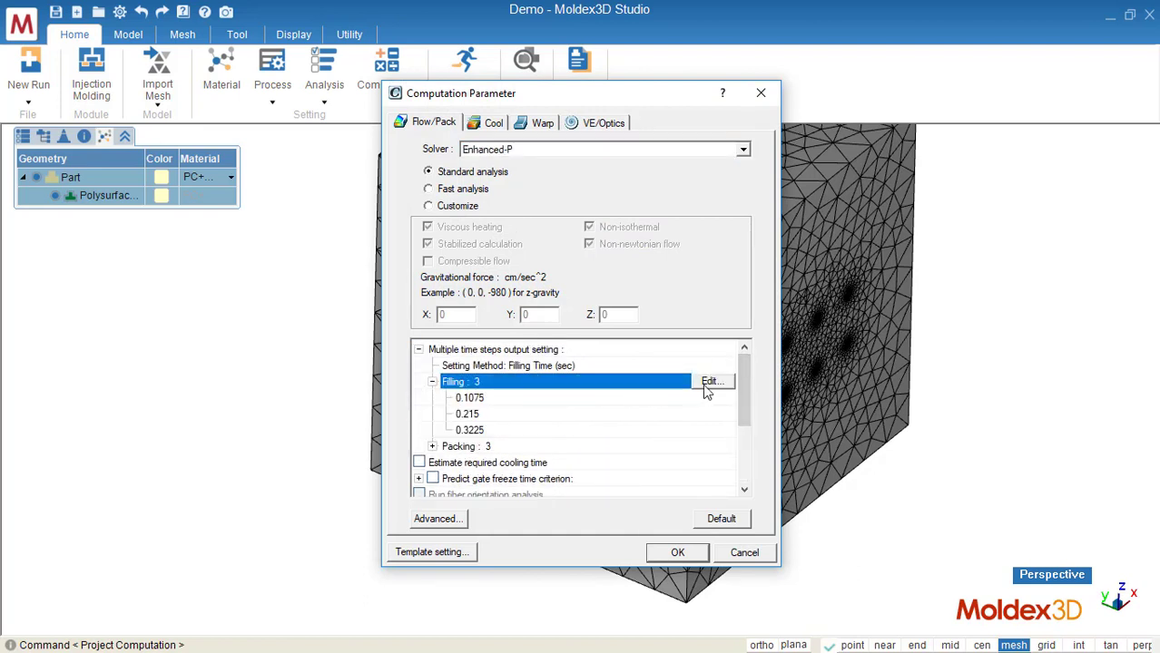
click(707, 388)
click(653, 256)
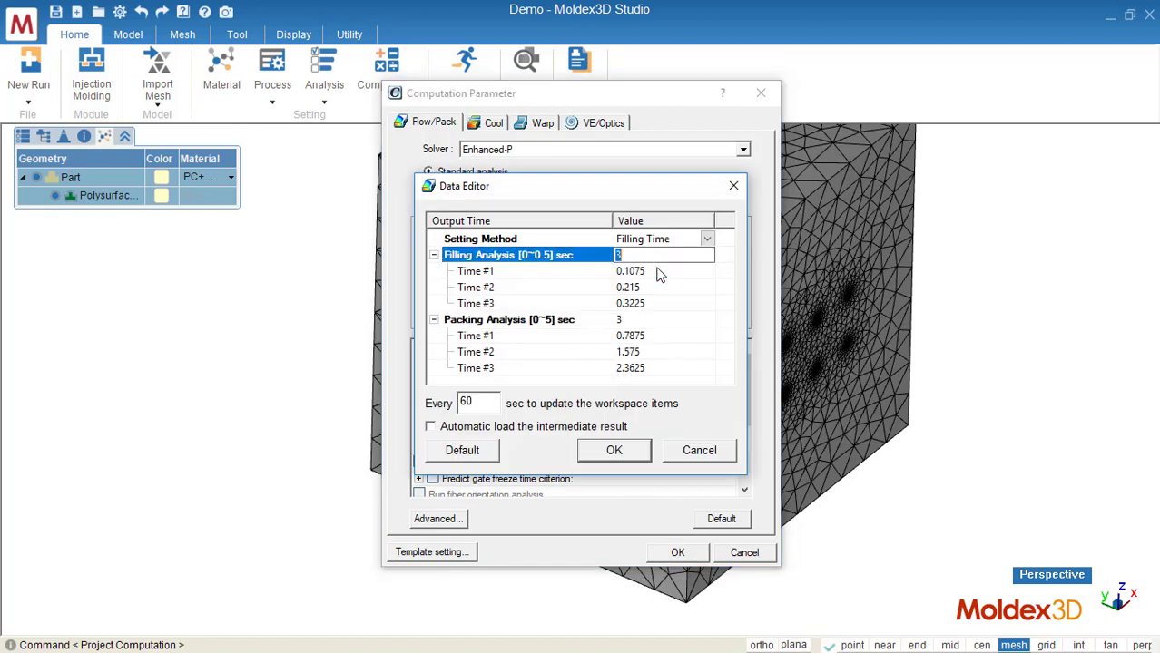
text(5)
click(659, 323)
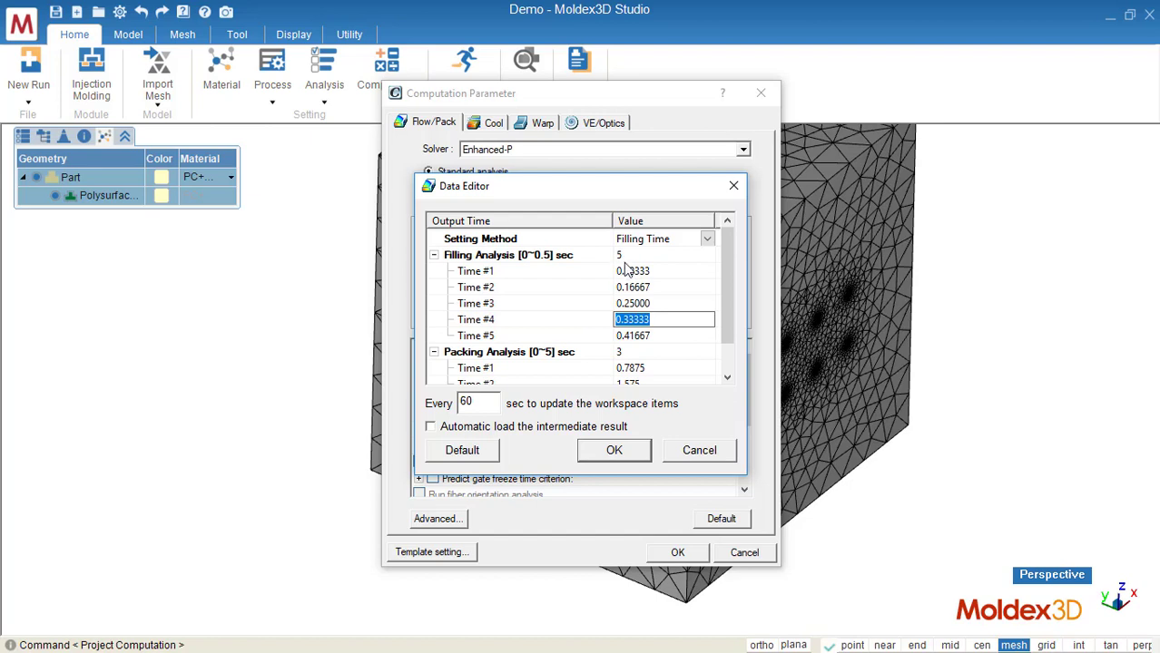
click(644, 356)
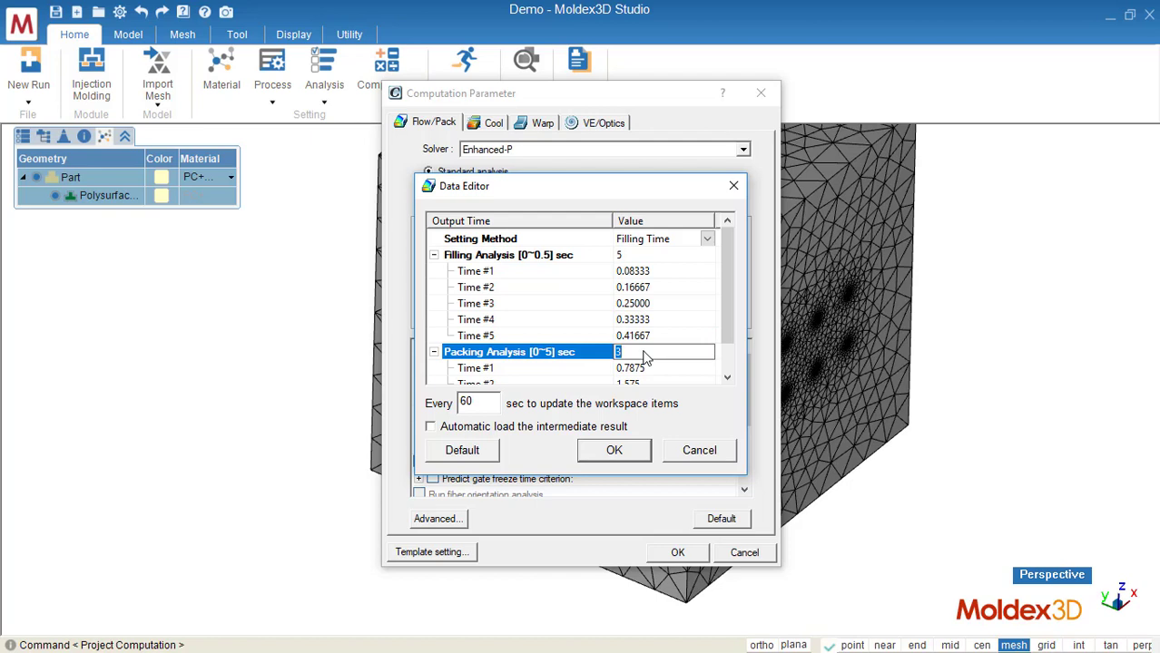
click(630, 449)
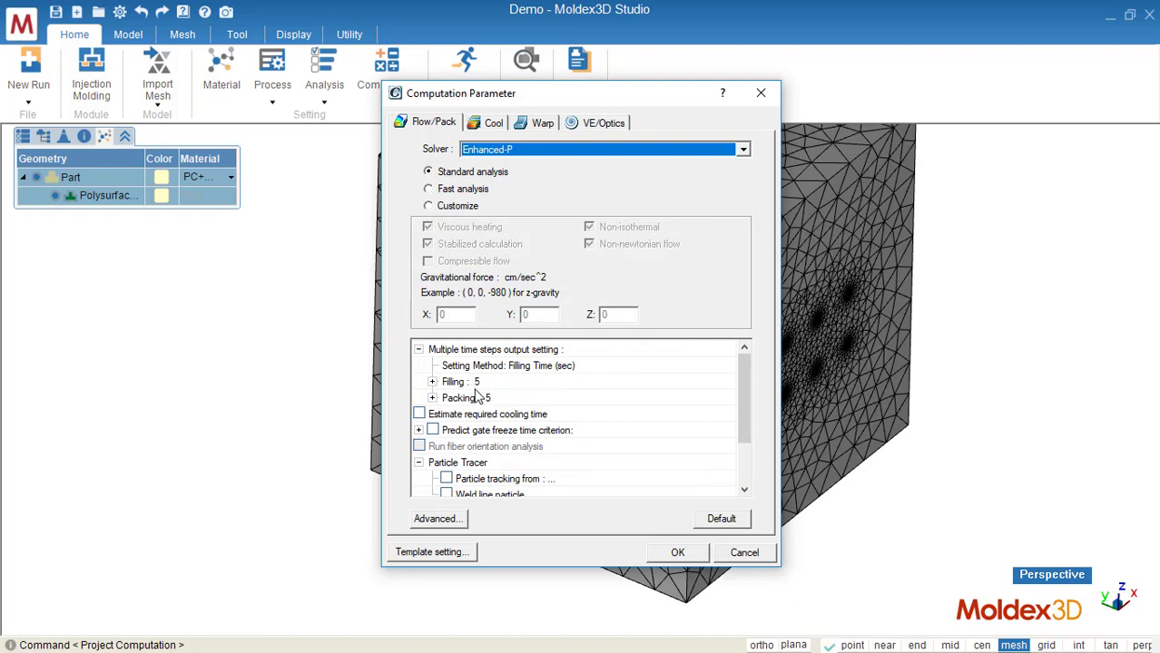
- Change the Cooling output time steps on the Cool tab to 5
click(496, 125)
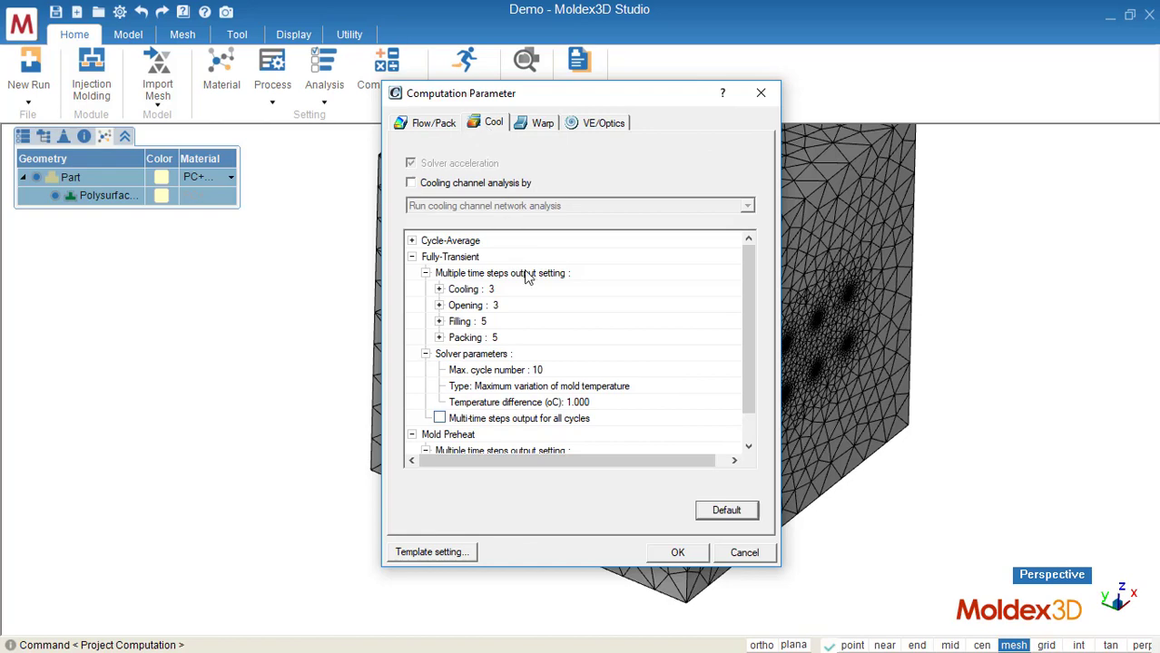
click(568, 292)
click(728, 289)
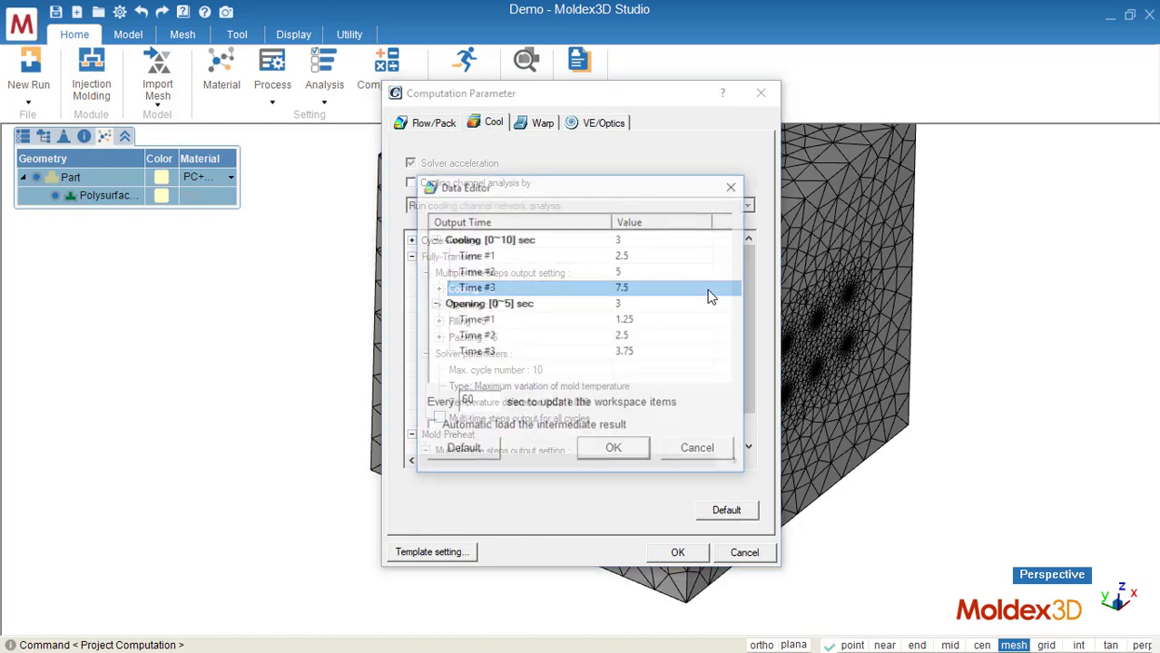
click(640, 241)
text(5)
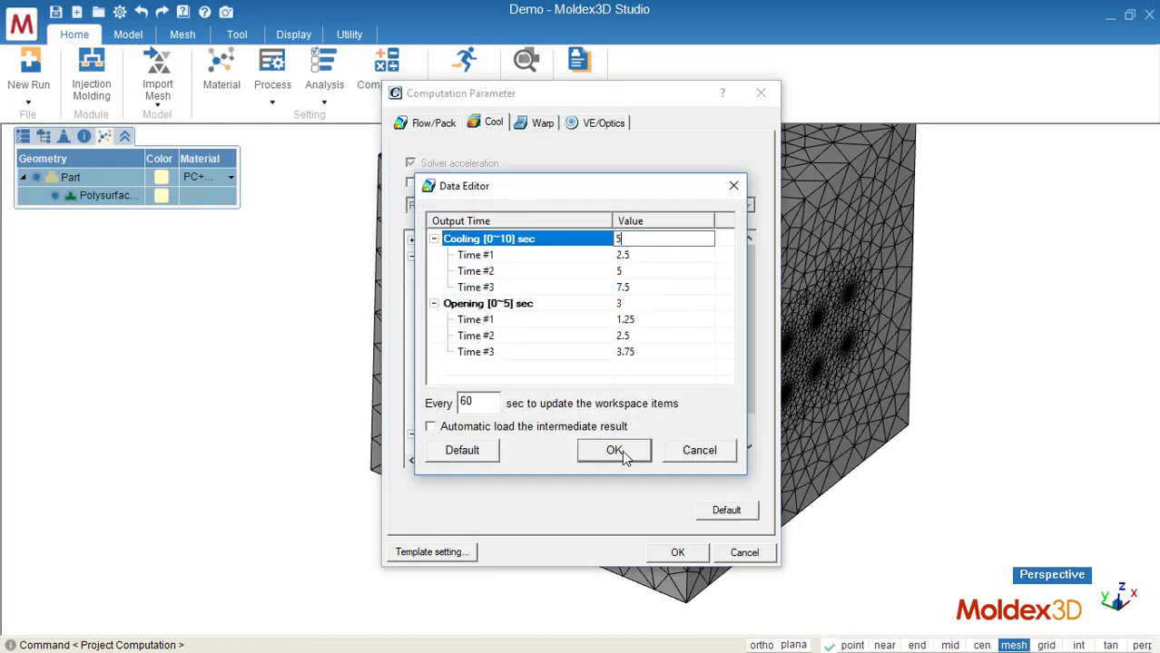
click(623, 448)
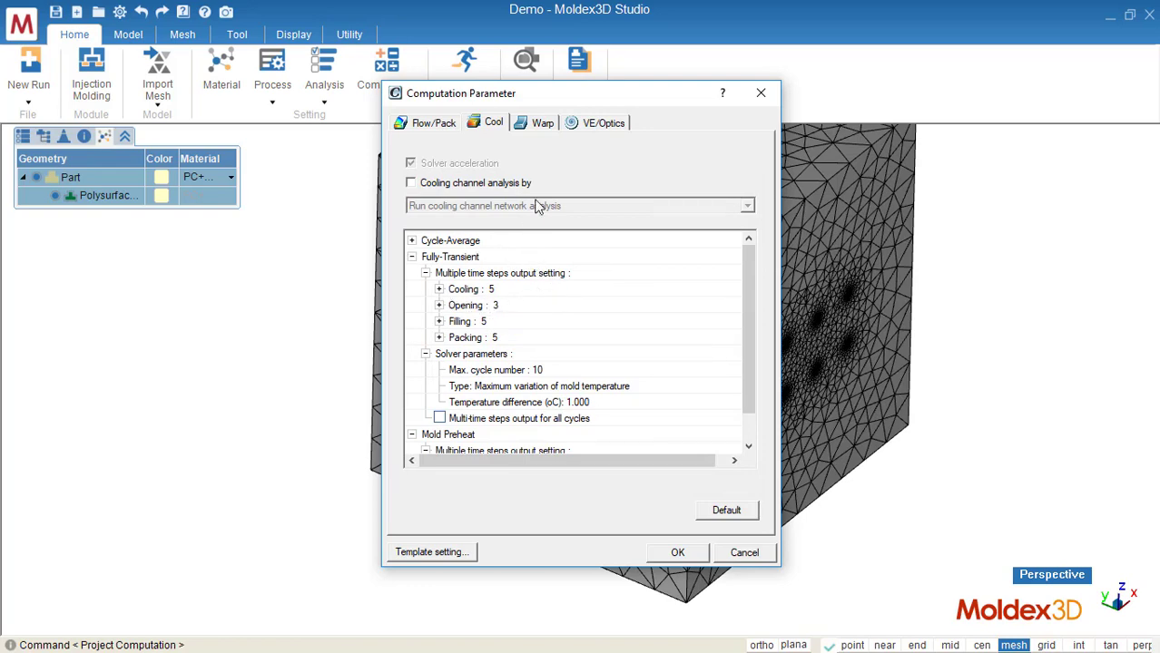
- Apply the computation parameters, run the analysis, and expand the Demo job in Computing Manager
click(678, 555)
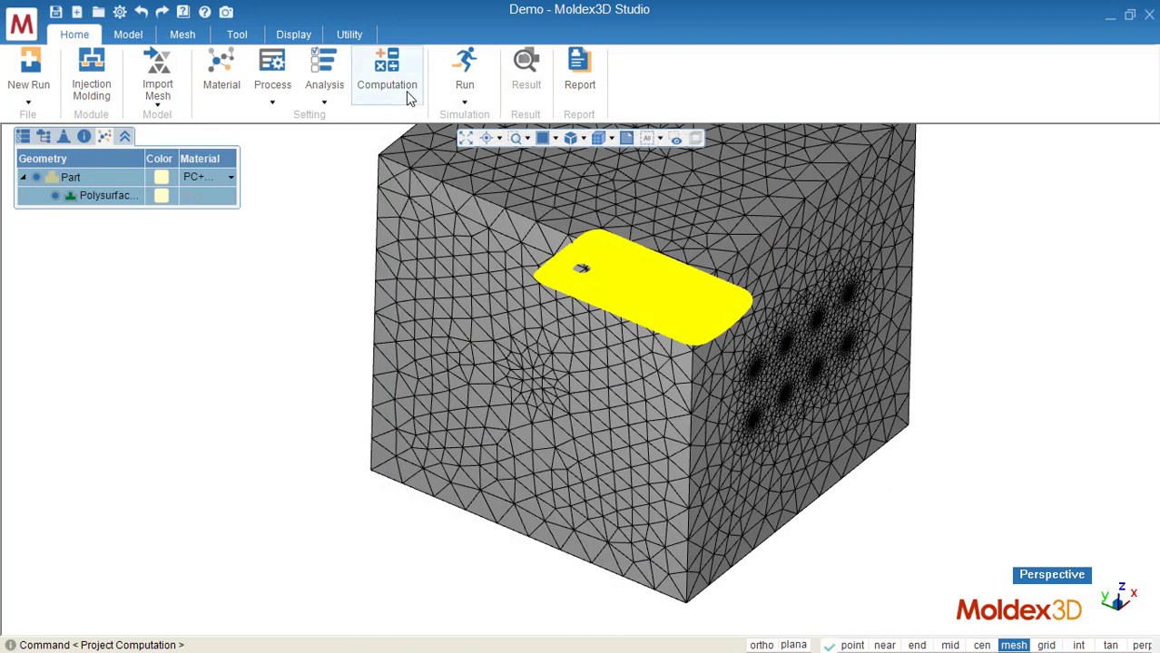
click(462, 101)
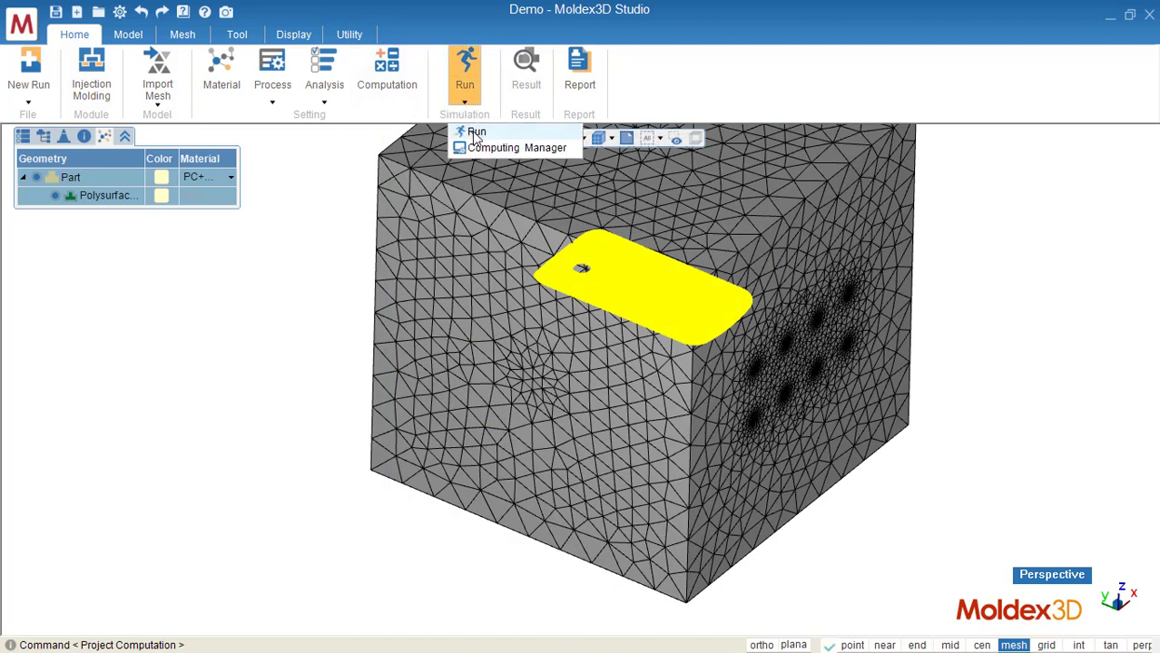
click(475, 133)
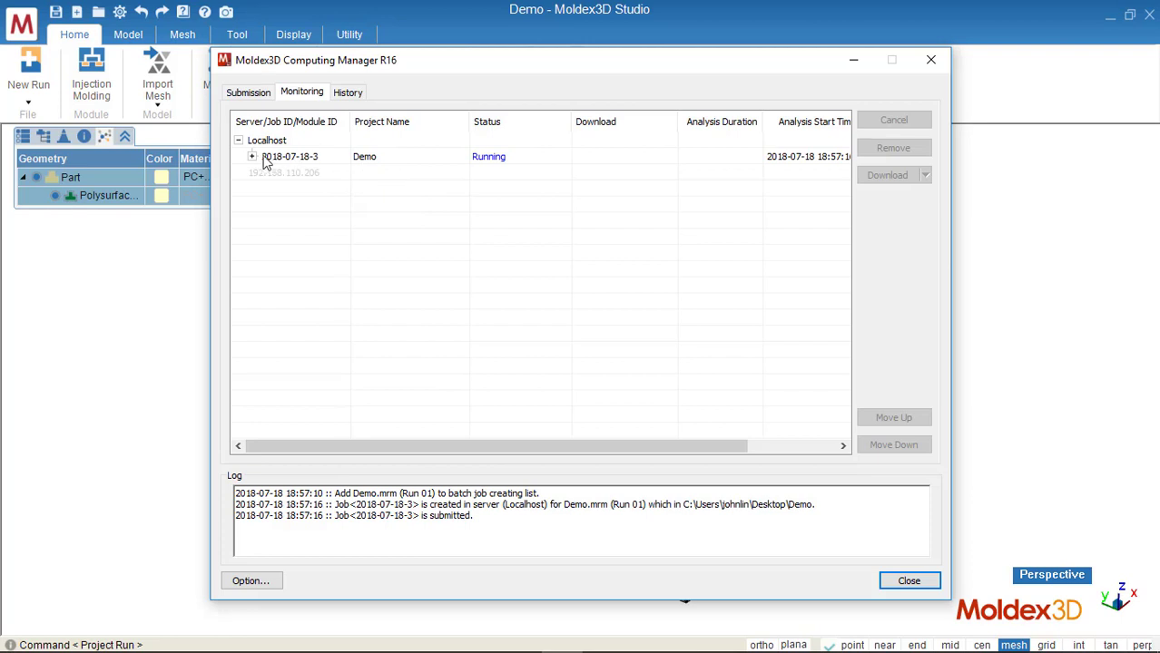
double_click(266, 158)
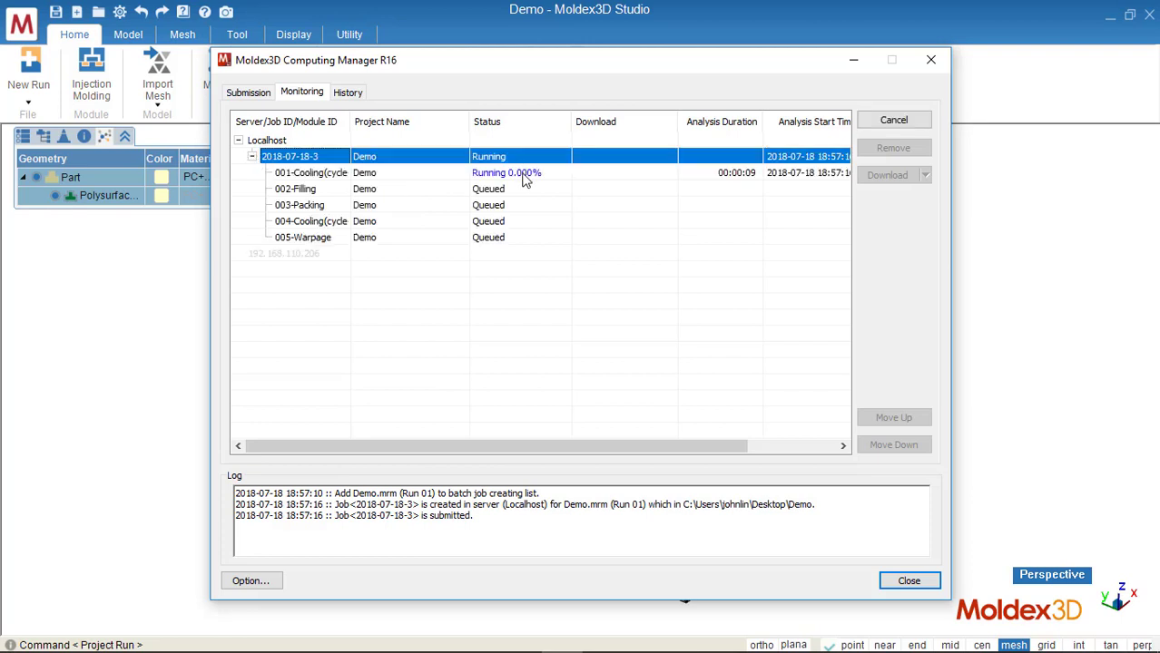